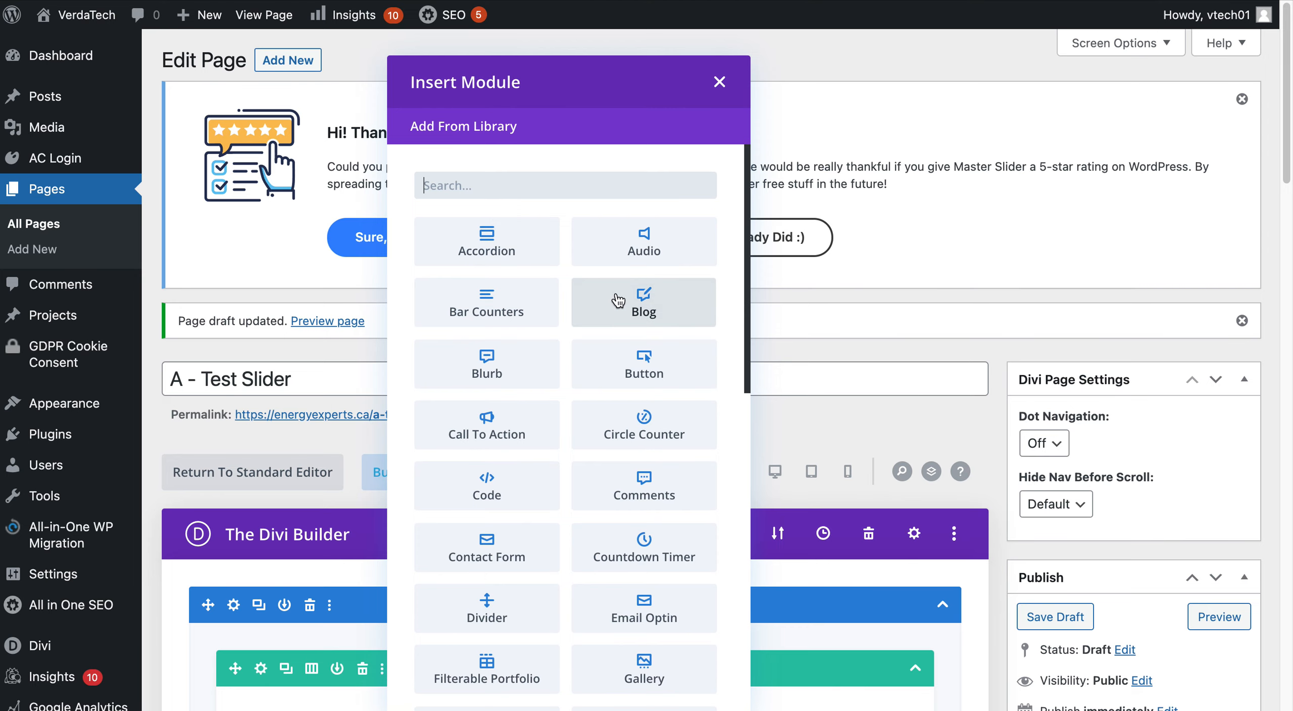
Insert a Slider module into the row of the A - Test Slider page.
scroll(644, 349, "down", 3)
scroll(644, 349, "down", 5)
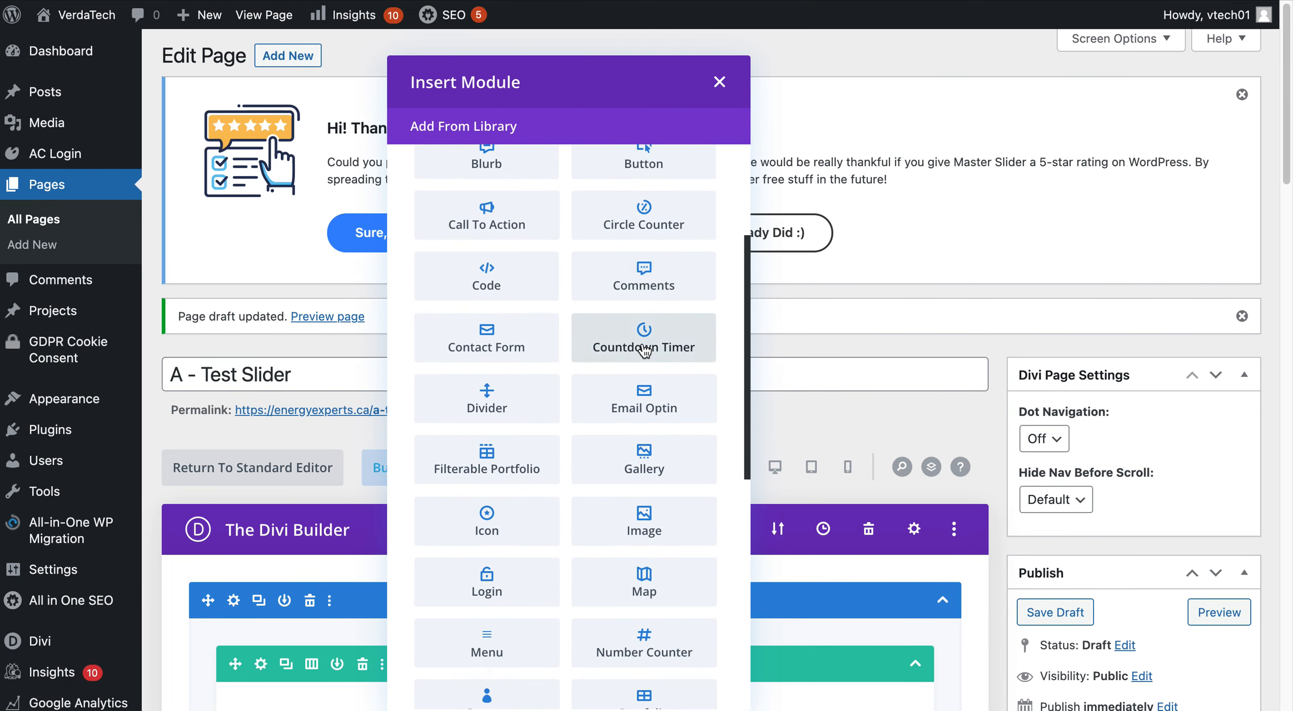
scroll(667, 384, "down", 2)
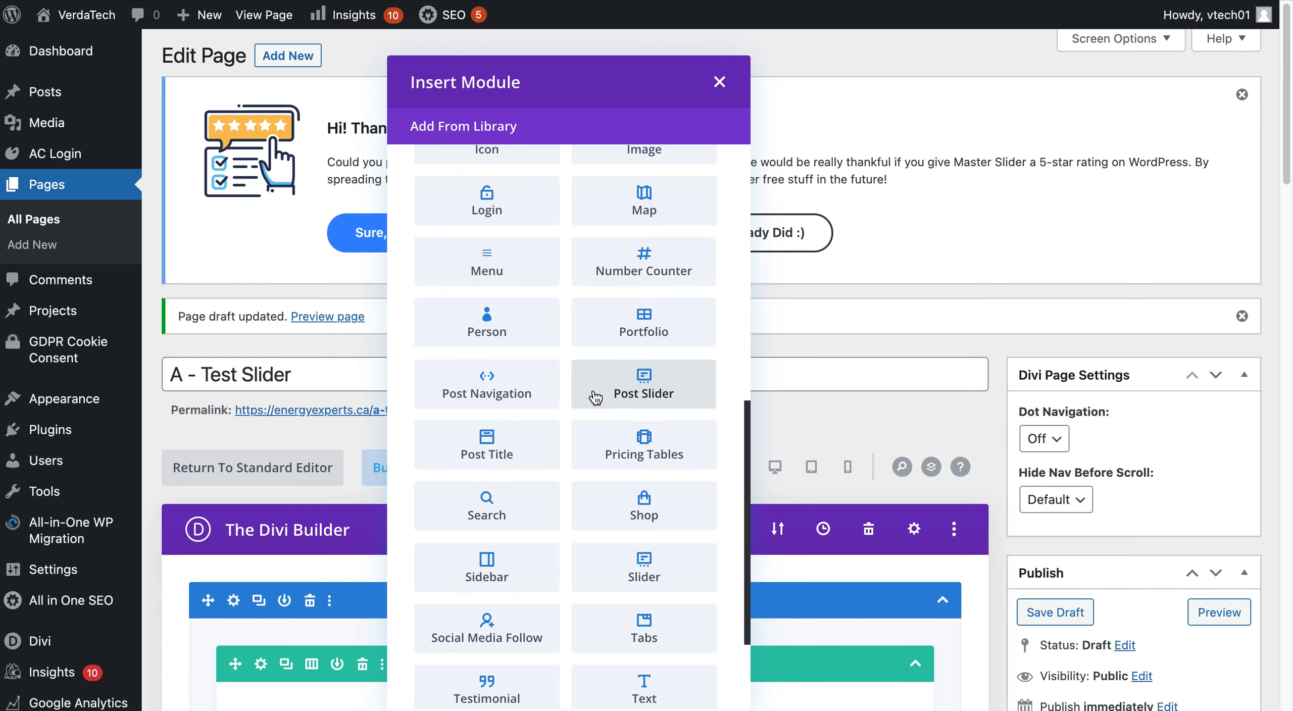
scroll(516, 443, "down", 2)
scroll(515, 443, "down", 1)
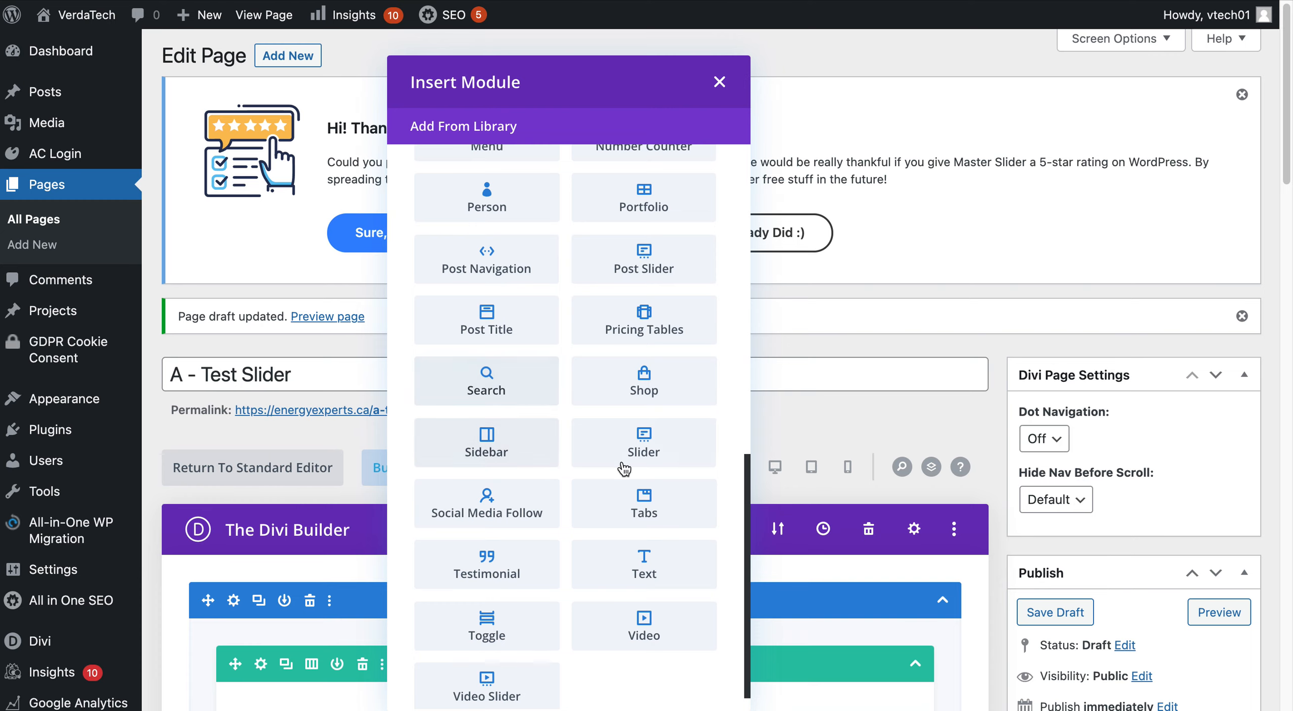
left_click(661, 450)
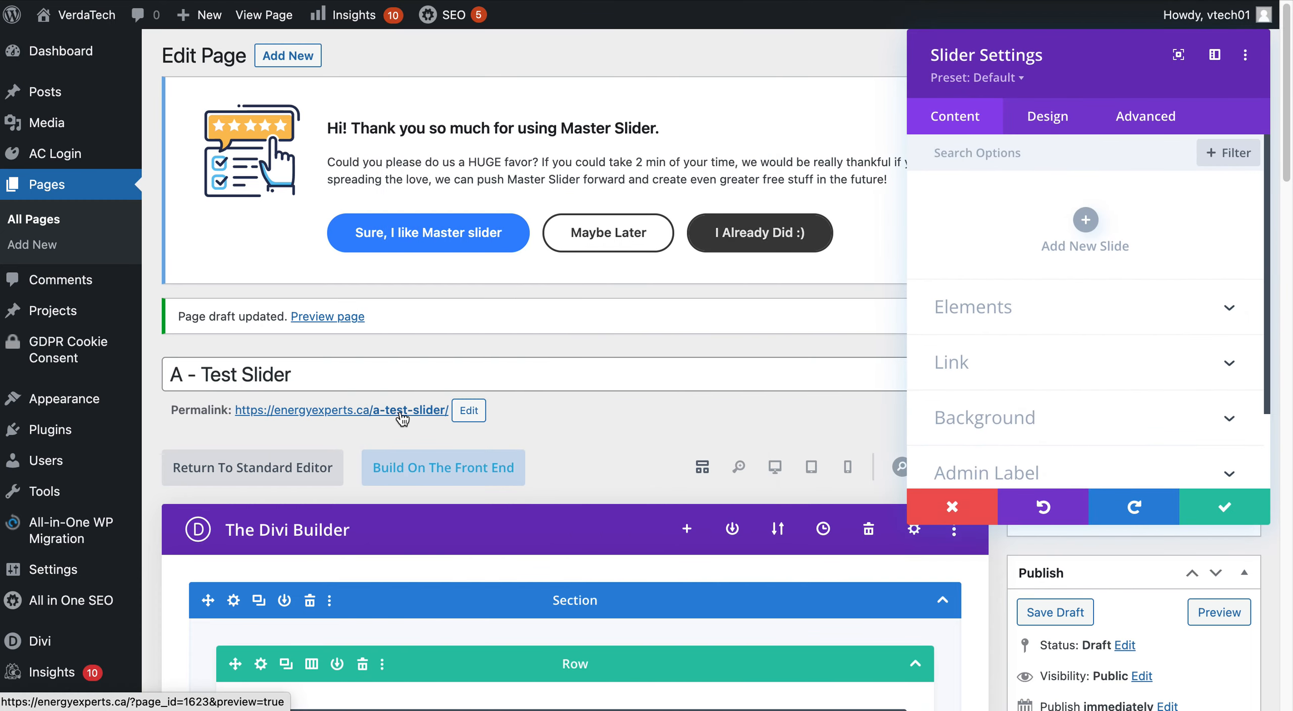
Add a new slide to the slider and title it "Test Slide 1".
scroll(404, 505, "down", 5)
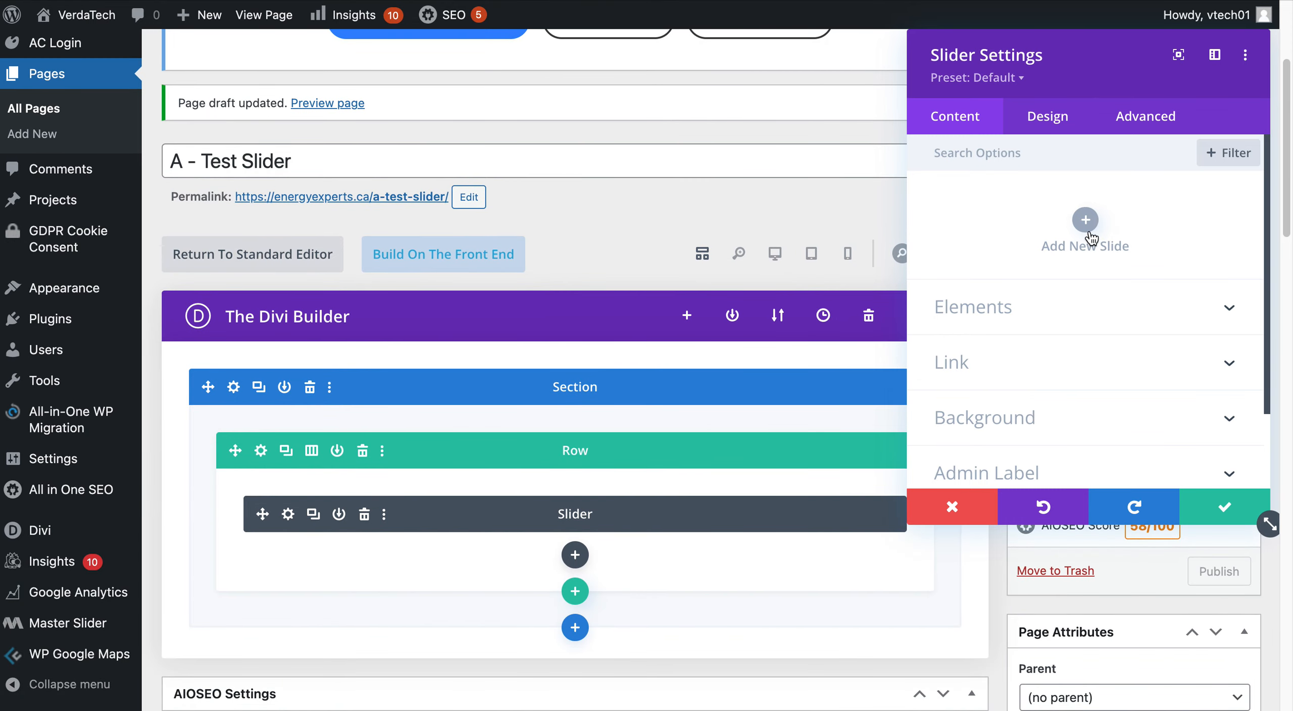
left_click(1086, 223)
left_click(958, 263)
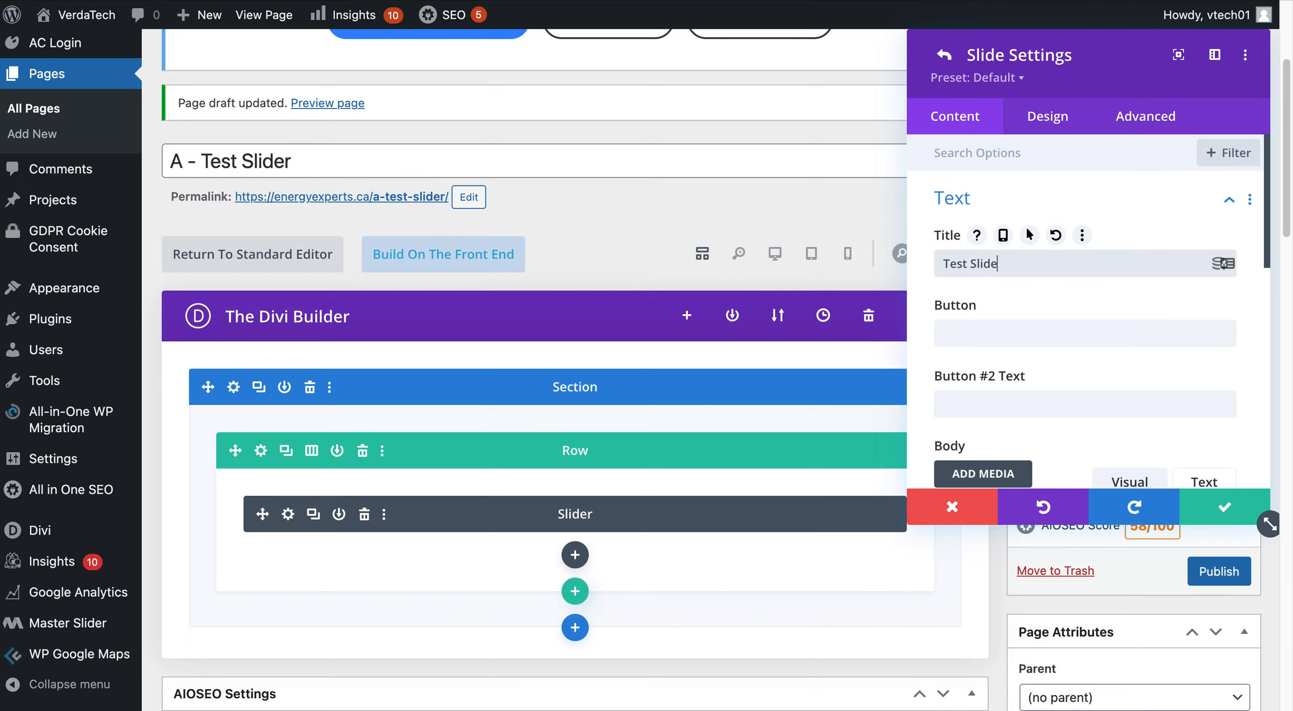
type("Test Slide 1")
Enter "Extra test is added here!" as the slide's body text, leaving both button texts empty.
left_click(973, 333)
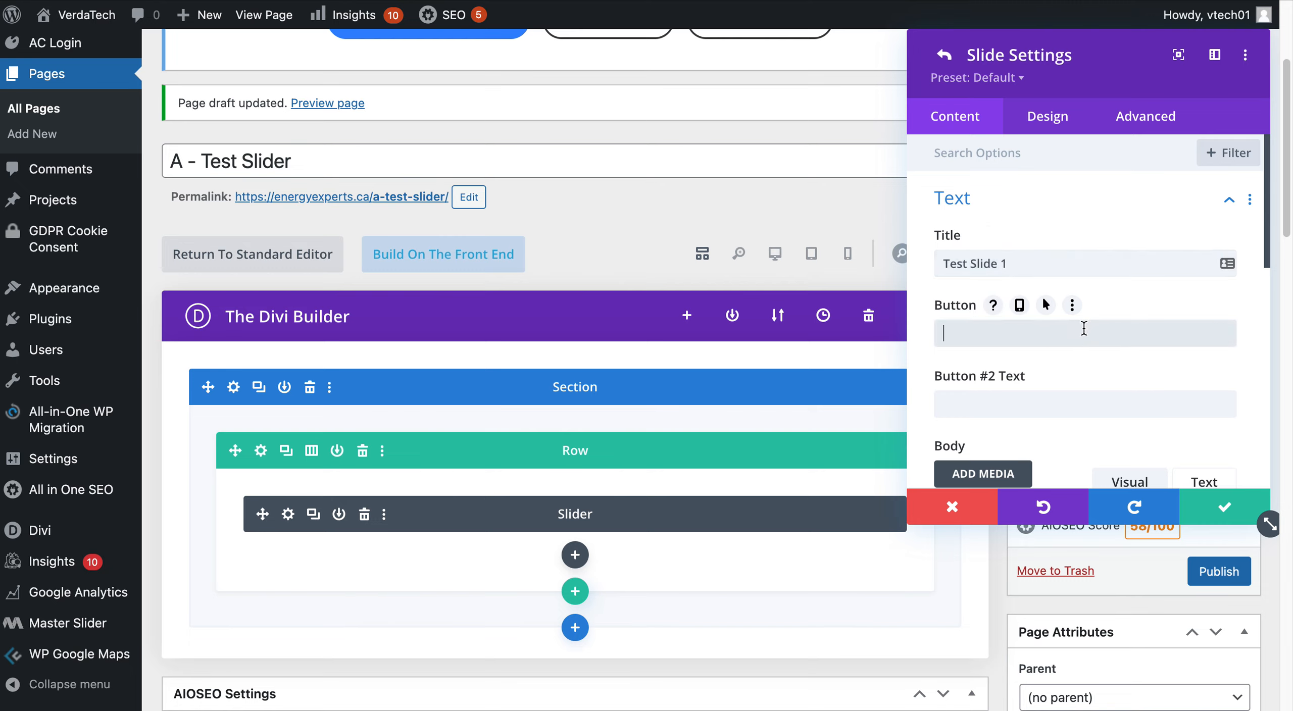
scroll(1021, 344, "down", 3)
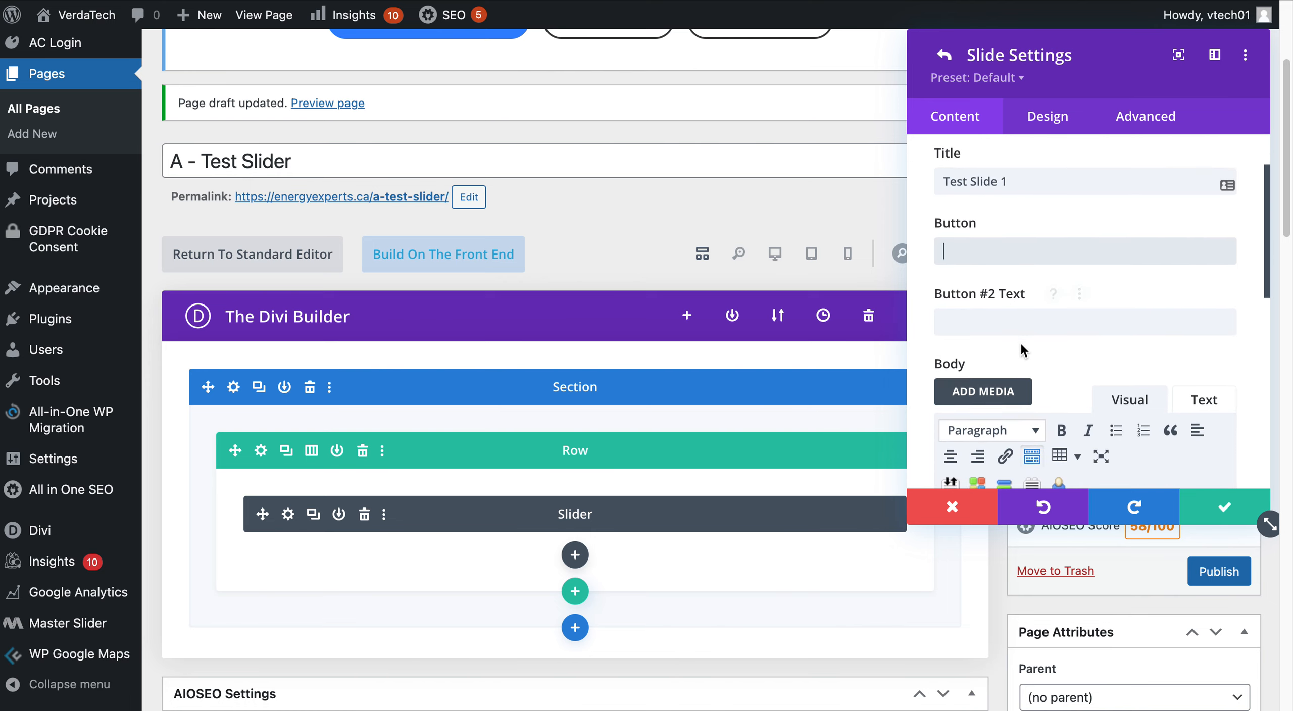
scroll(1021, 349, "down", 2)
left_click(1004, 451)
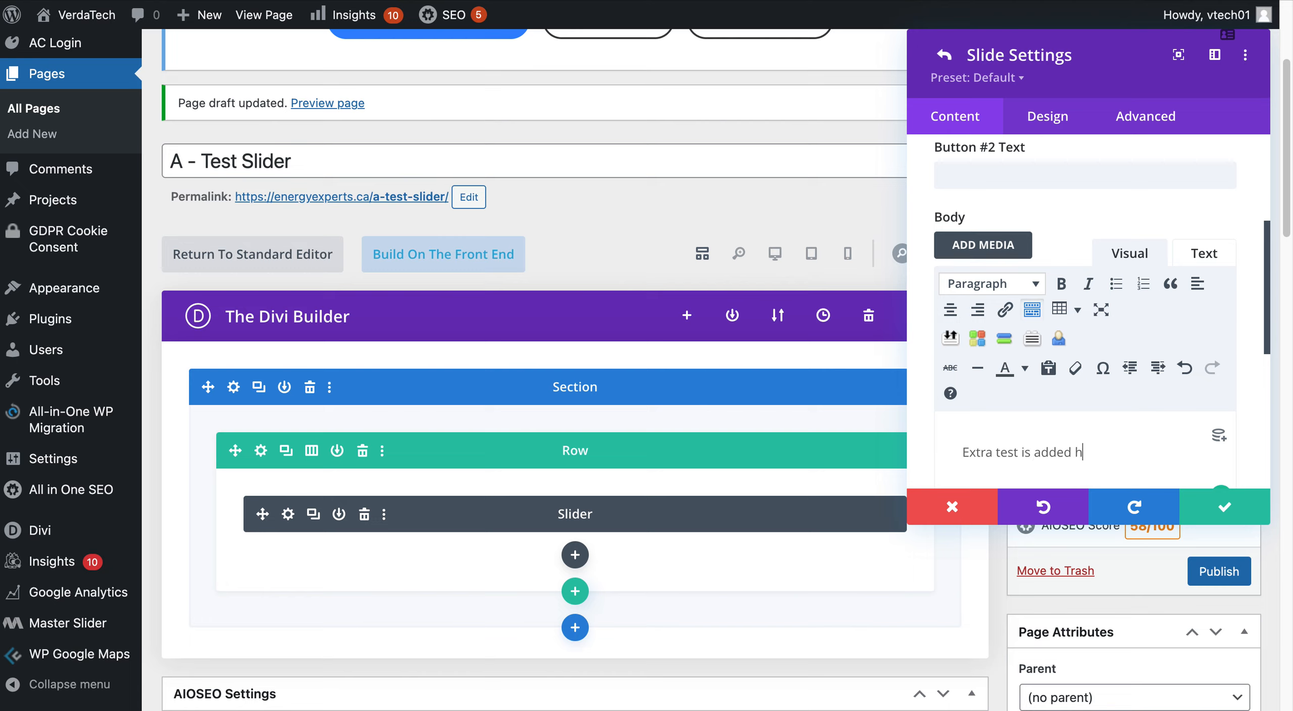
type("Extra test is added here!")
Expand the slide's Image & Video settings and look over the image and video options.
scroll(1061, 449, "down", 4)
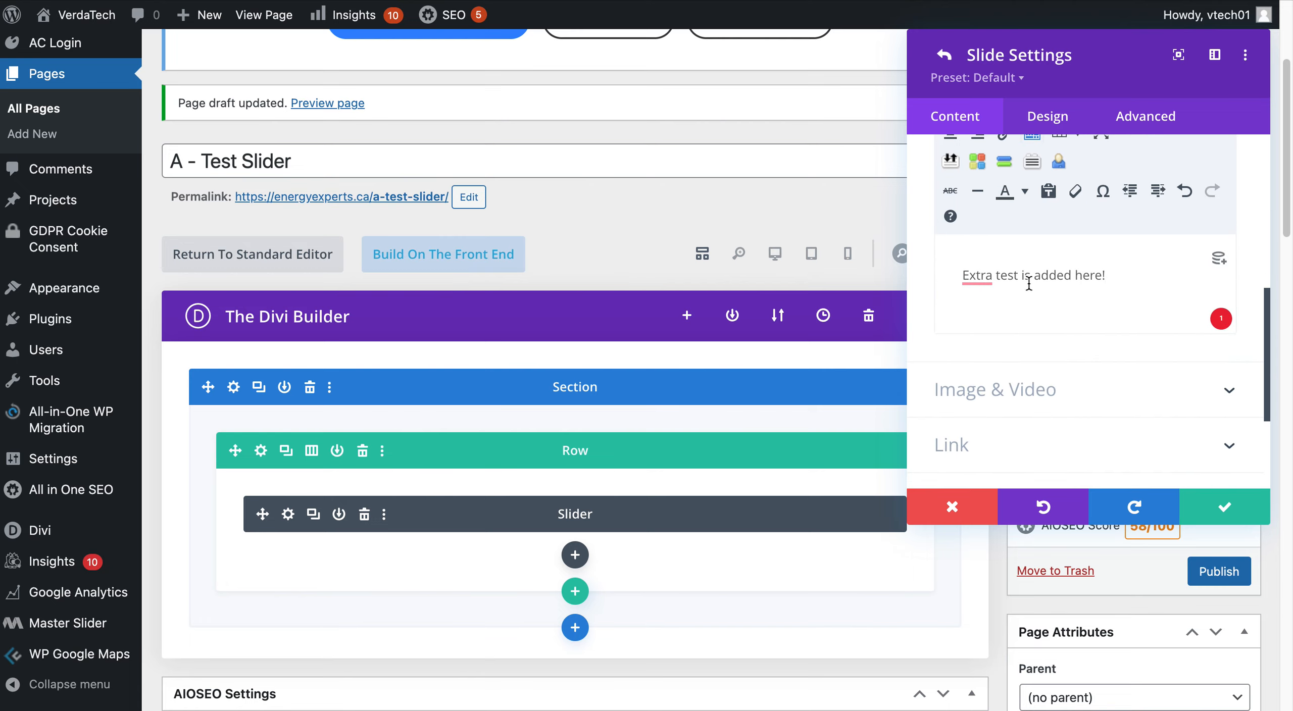
scroll(1089, 354, "down", 2)
left_click(1033, 318)
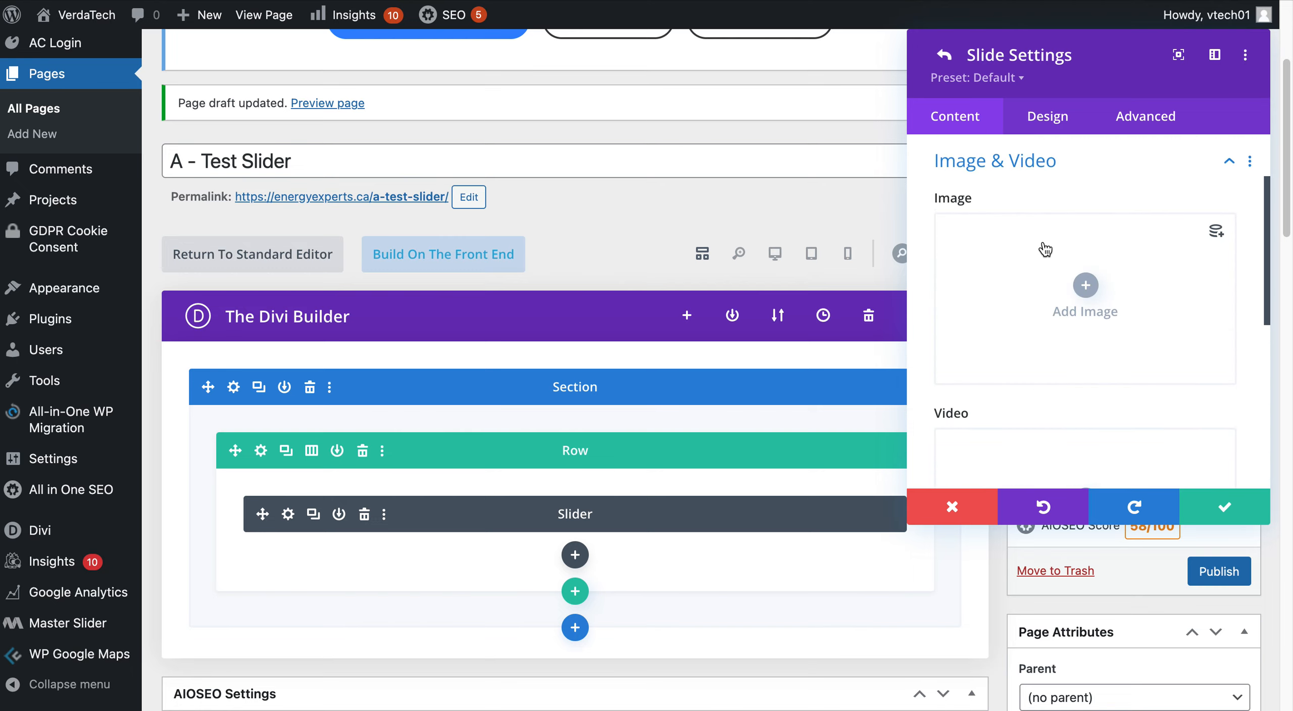
scroll(1099, 293, "down", 2)
scroll(1111, 252, "up", 1)
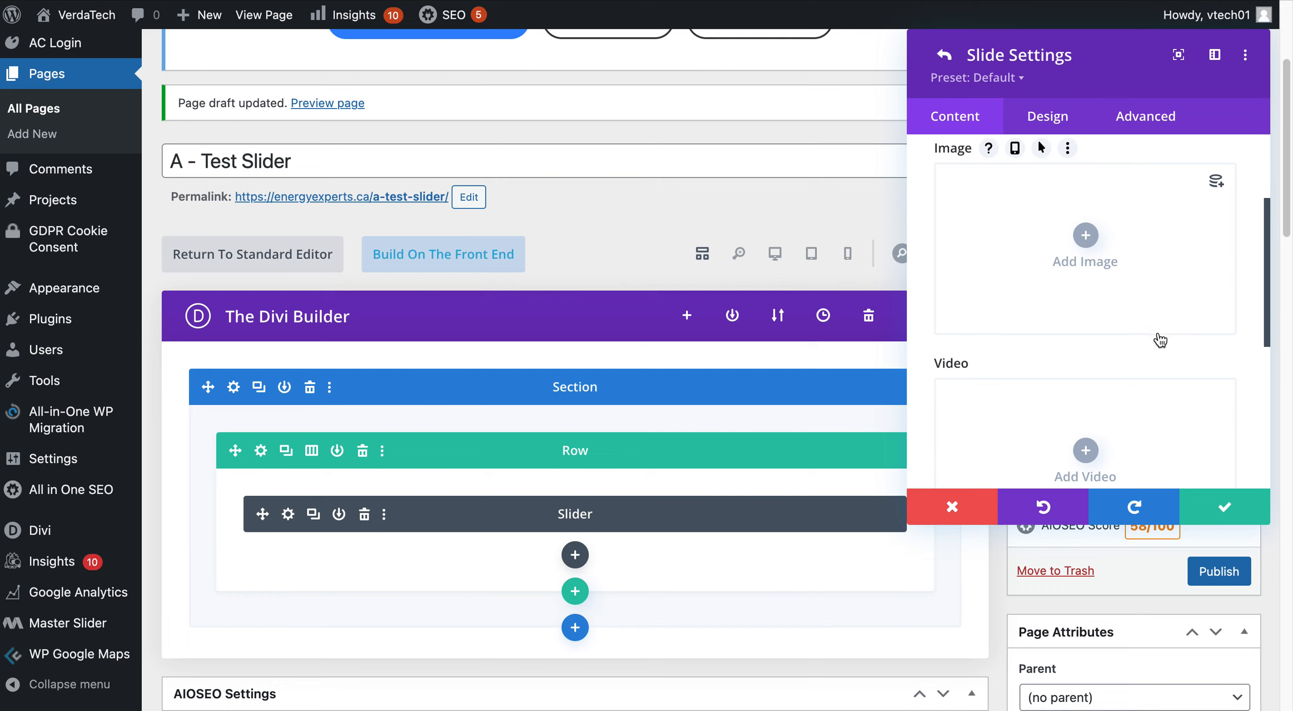
Remove the slide's background color and use the Toronto skyline photo from the media library as its background image.
scroll(1160, 340, "down", 5)
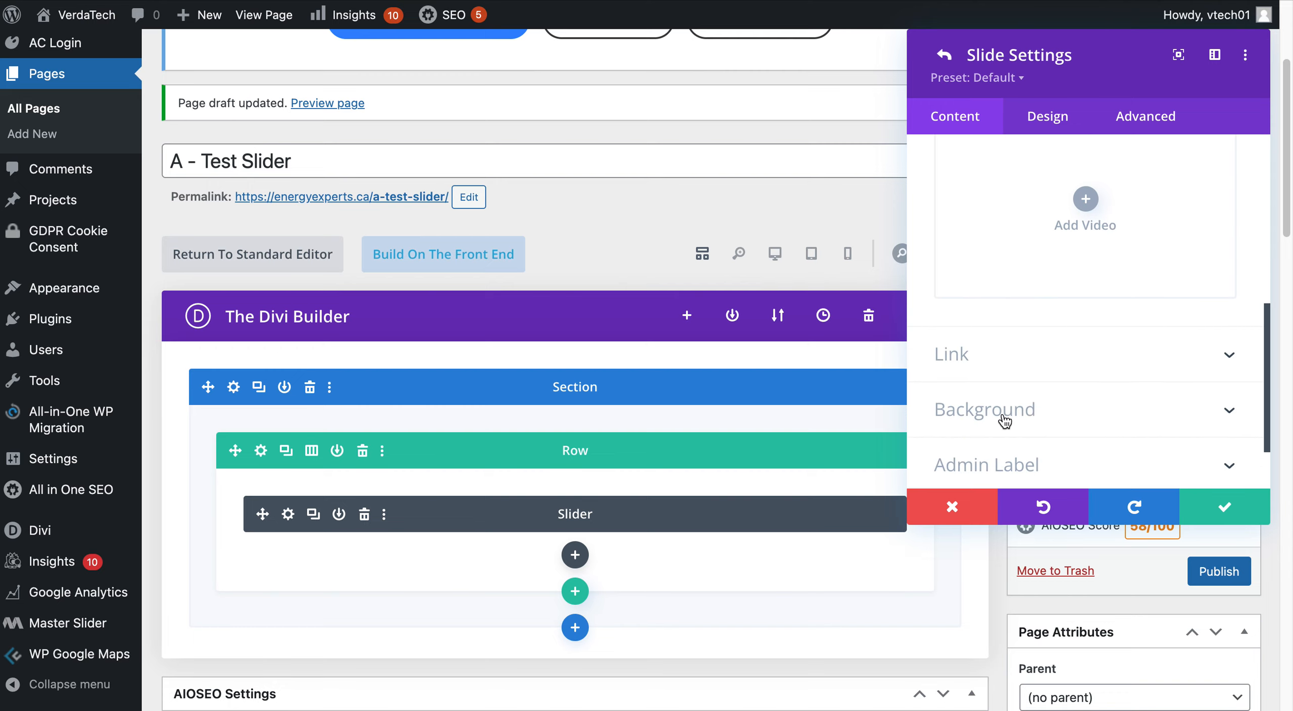
left_click(1003, 416)
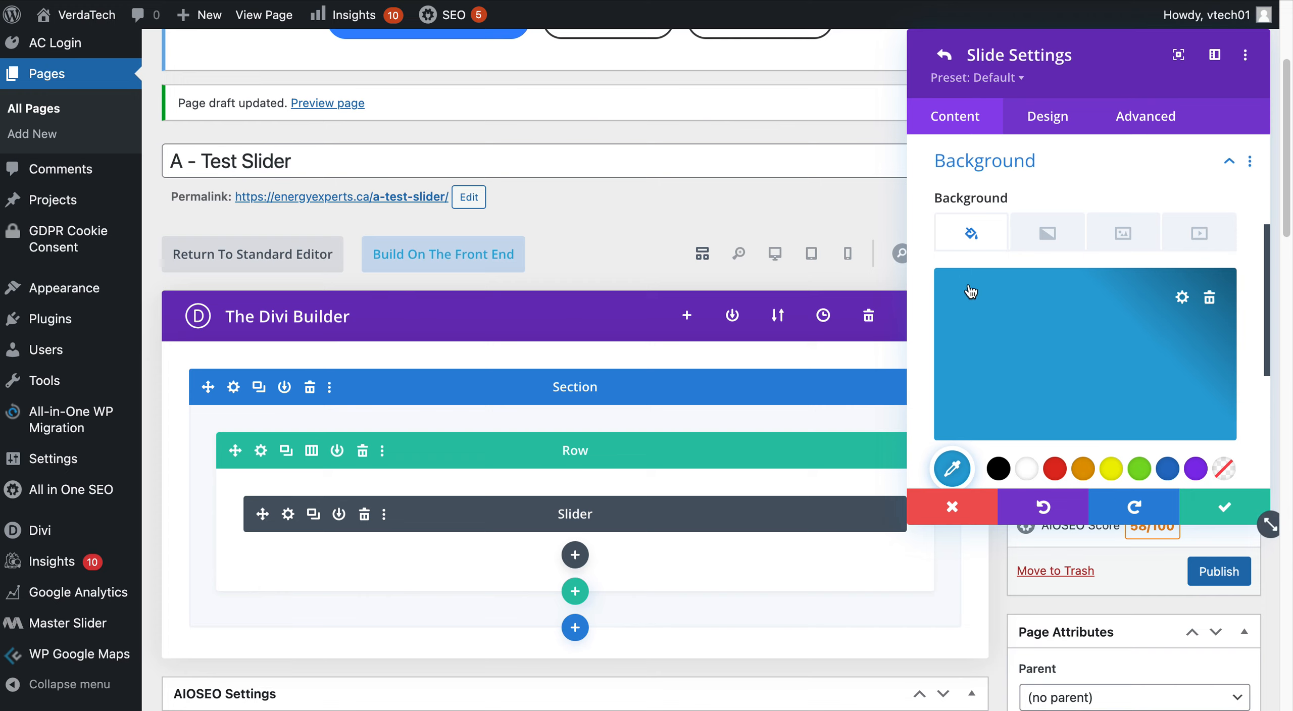
left_click(1208, 291)
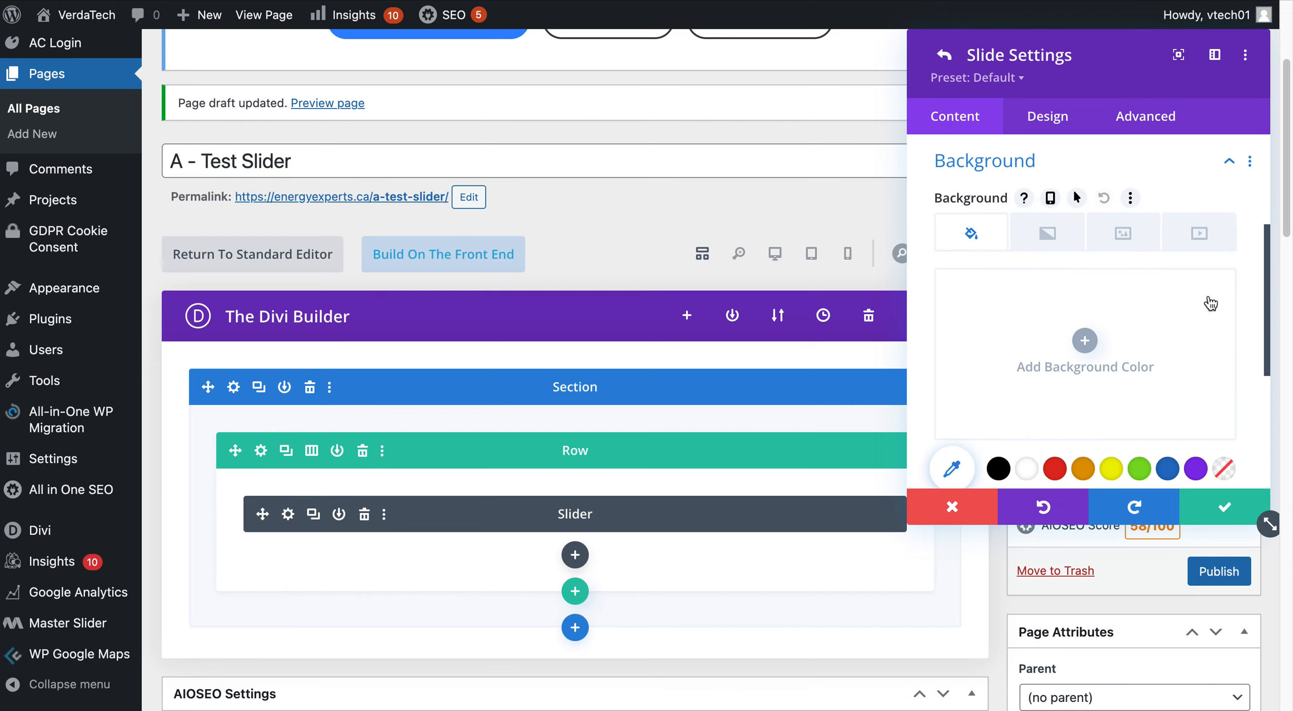
left_click(1122, 237)
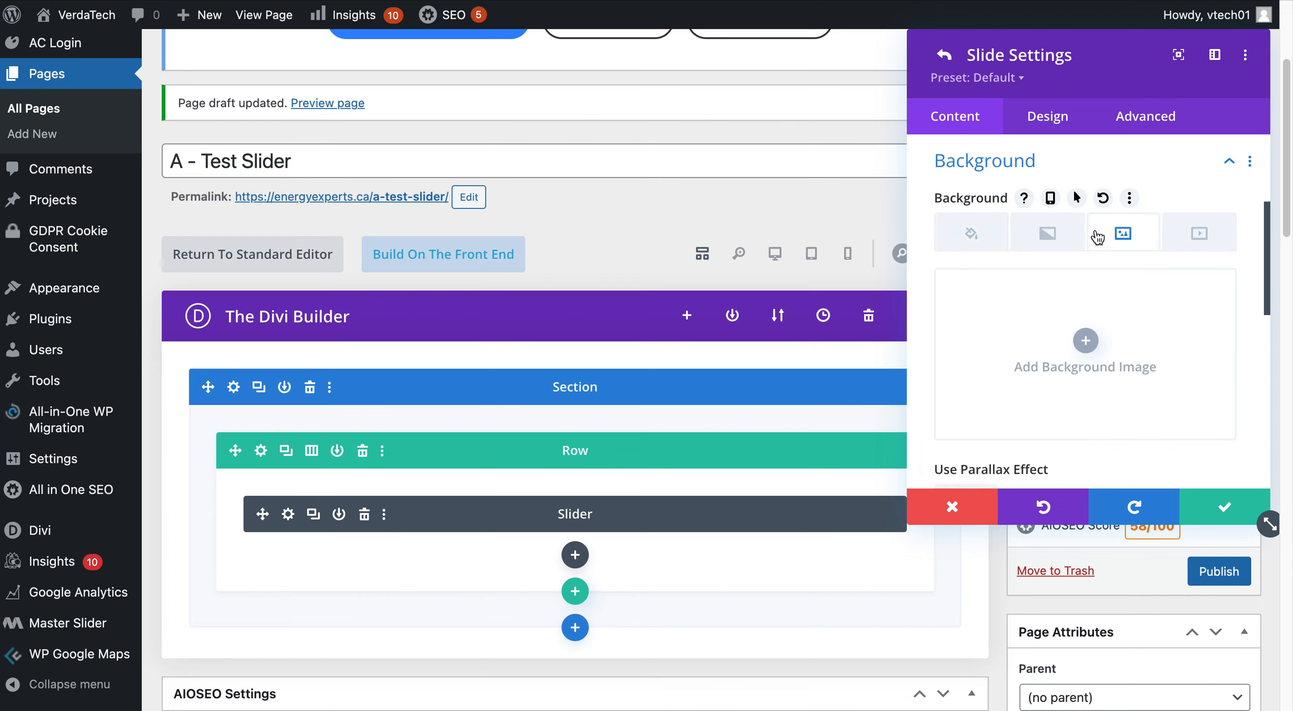
left_click(1085, 340)
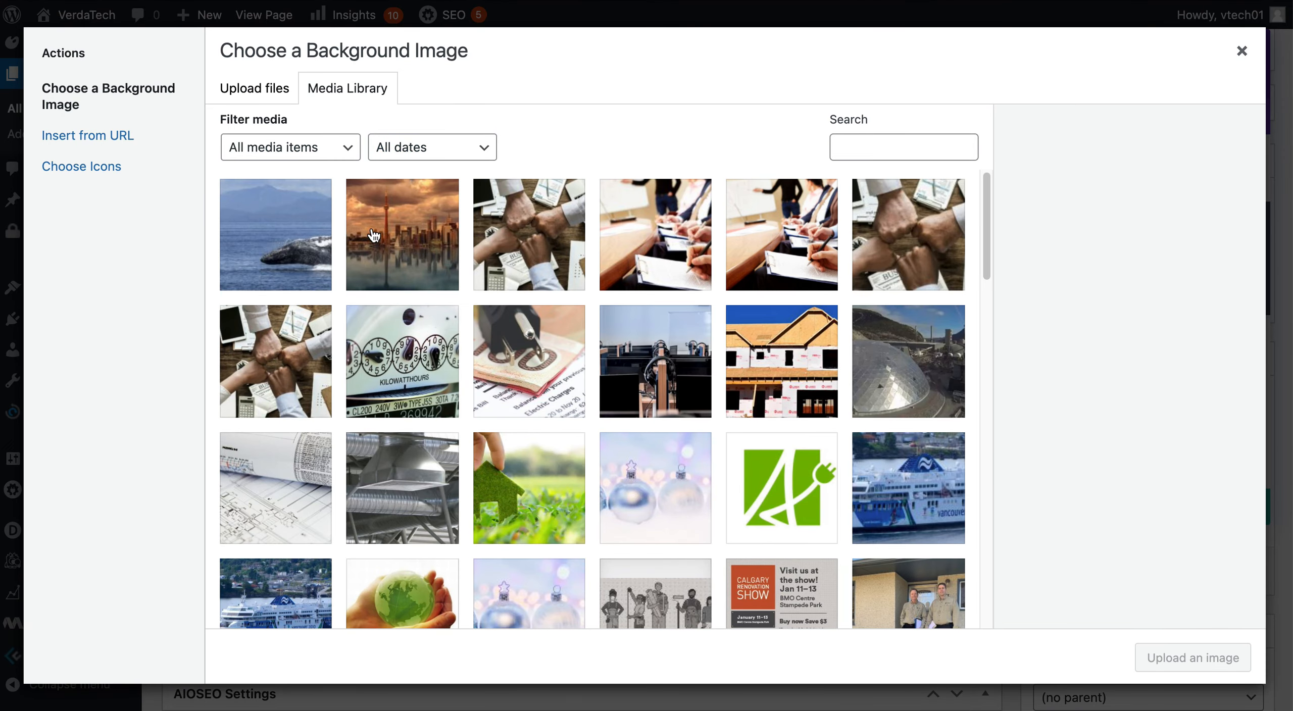
left_click(376, 236)
left_click(1165, 663)
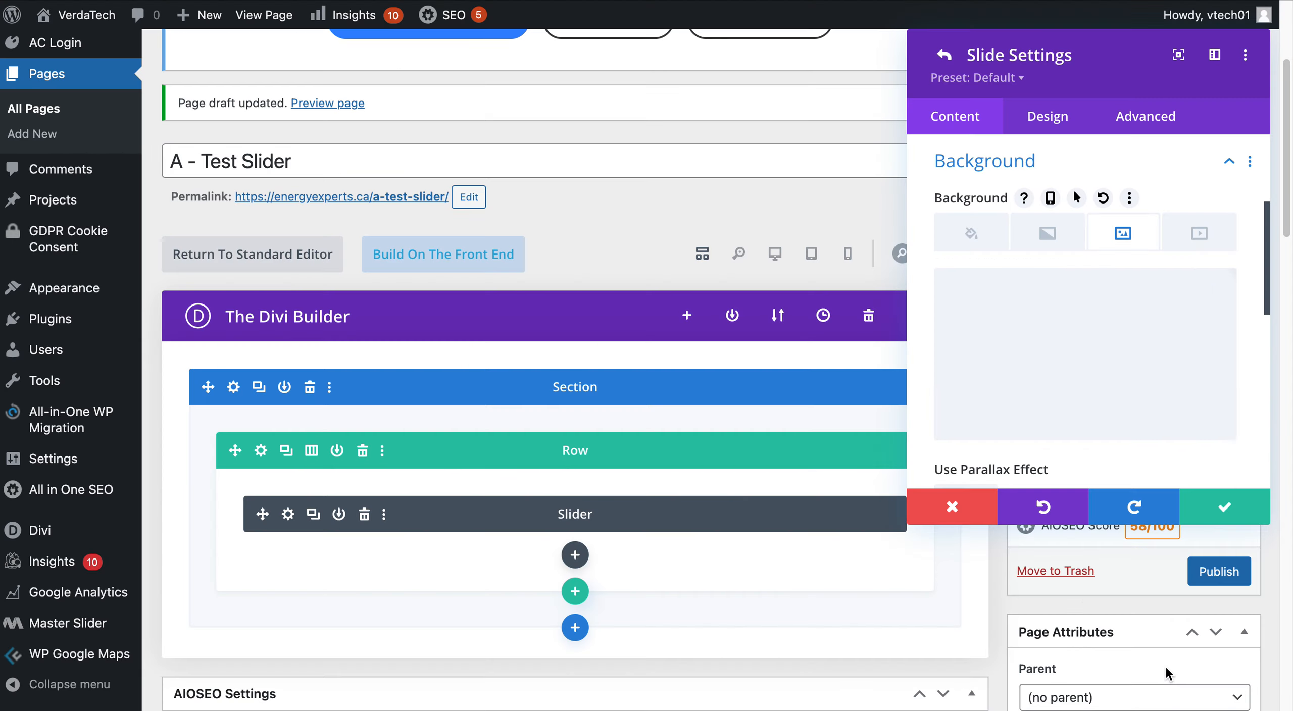
Save the slide and slider settings and publish the page.
left_click(1207, 523)
scroll(1117, 369, "up", 6)
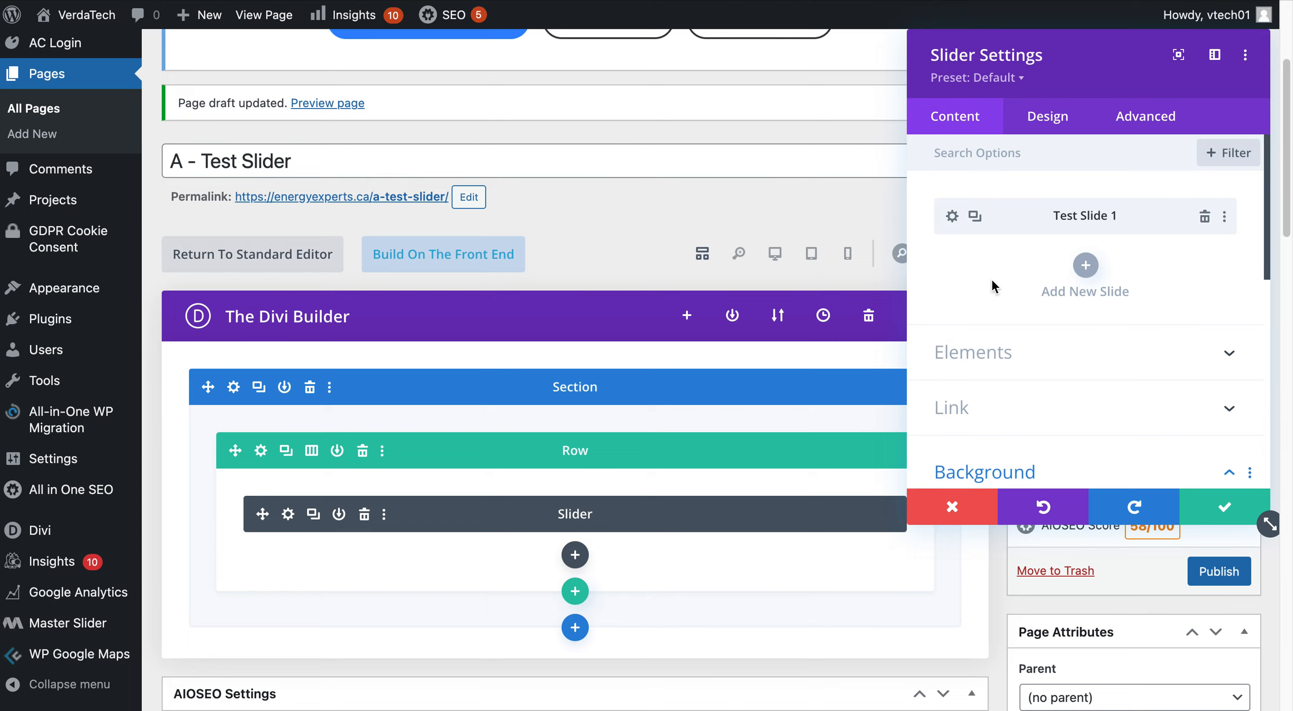
left_click(1223, 512)
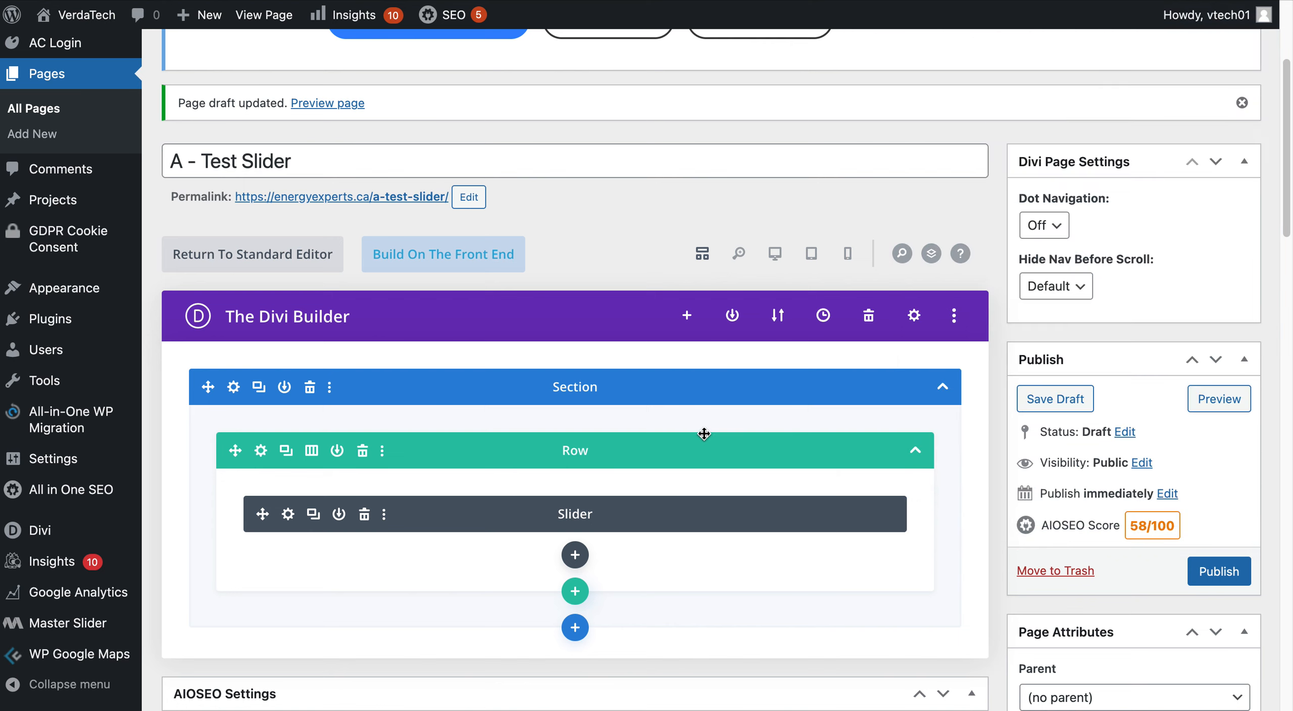
left_click(1227, 571)
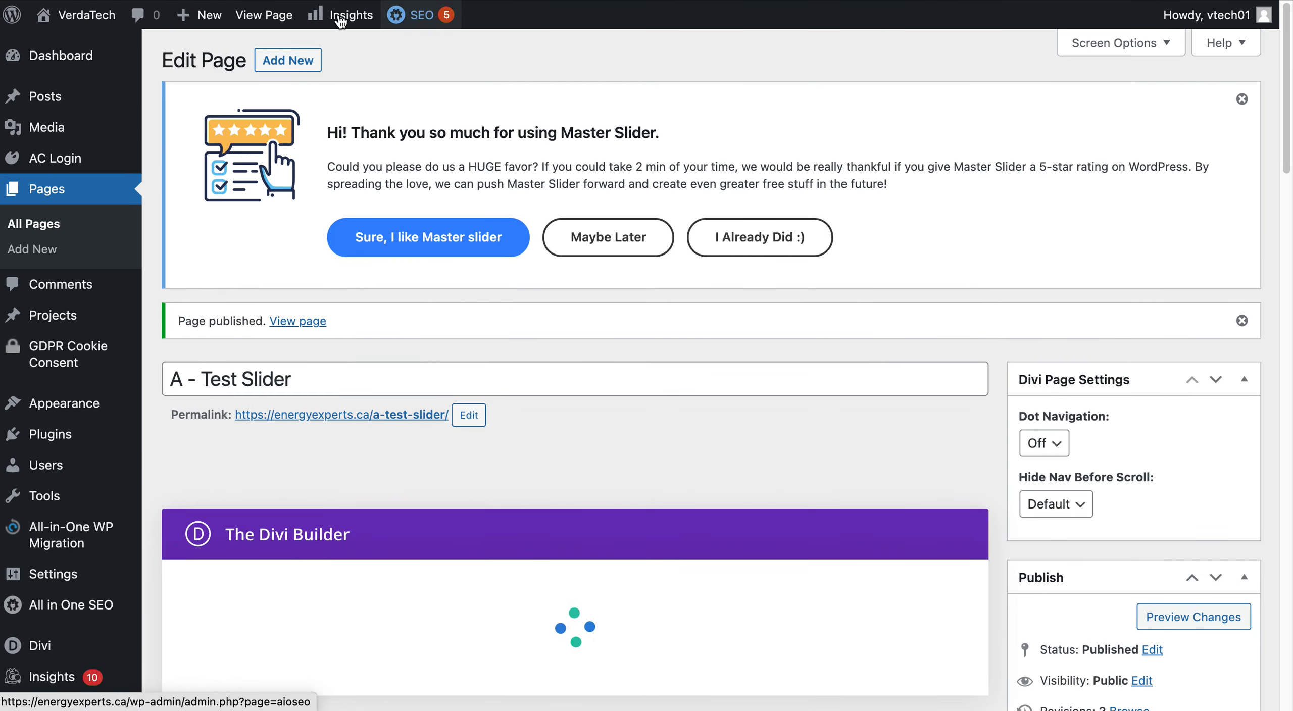
View the published page and enable the Visual Builder on it.
left_click(261, 20)
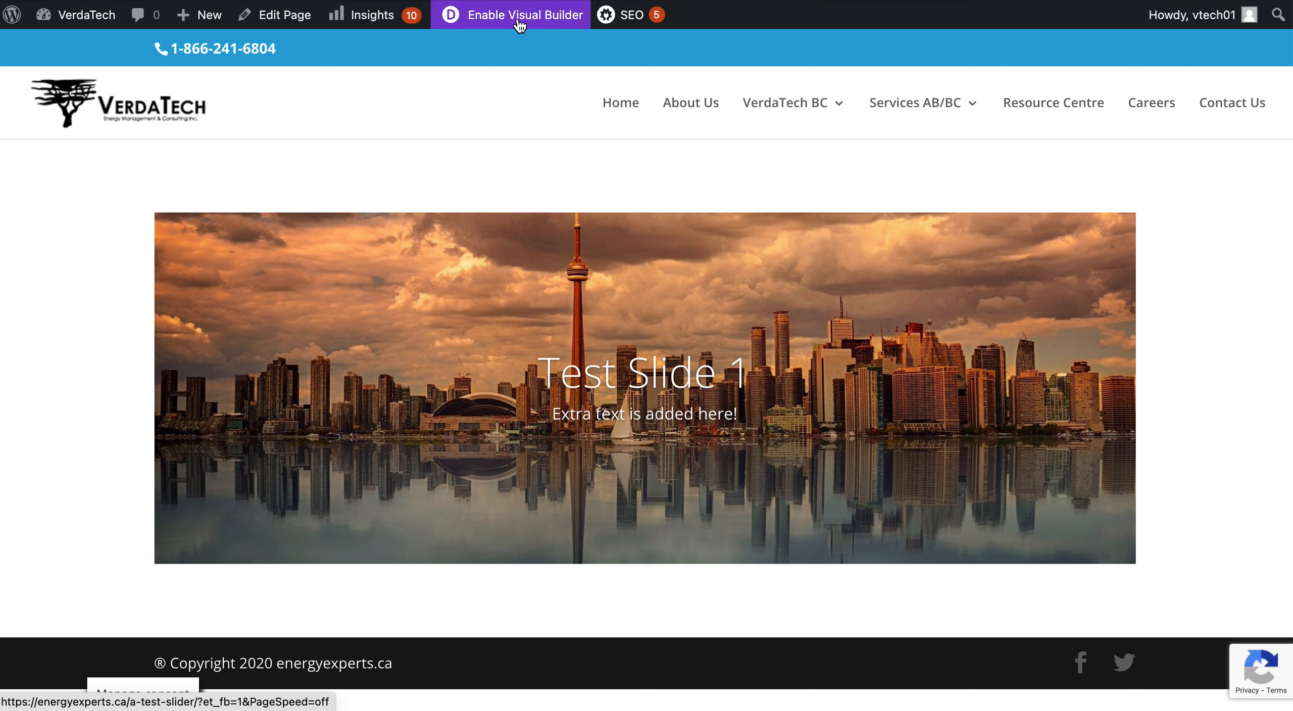
mouse_move(922, 101)
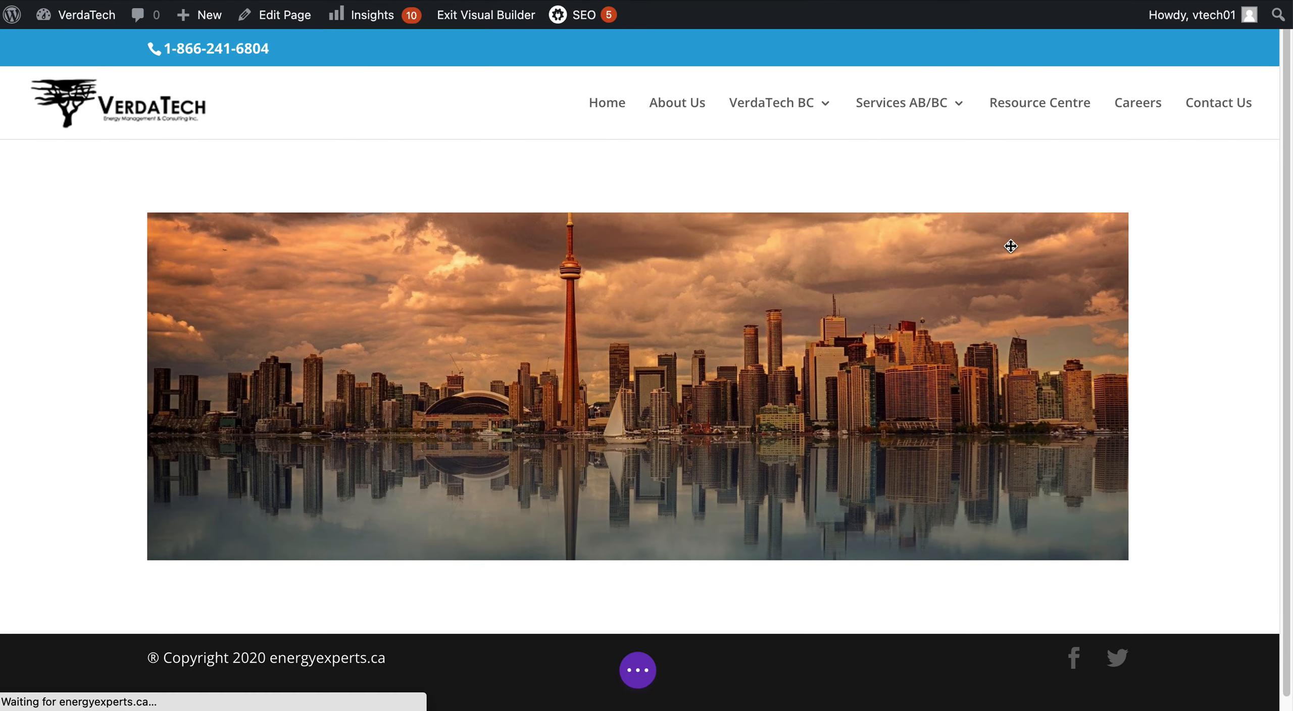
mouse_move(685, 265)
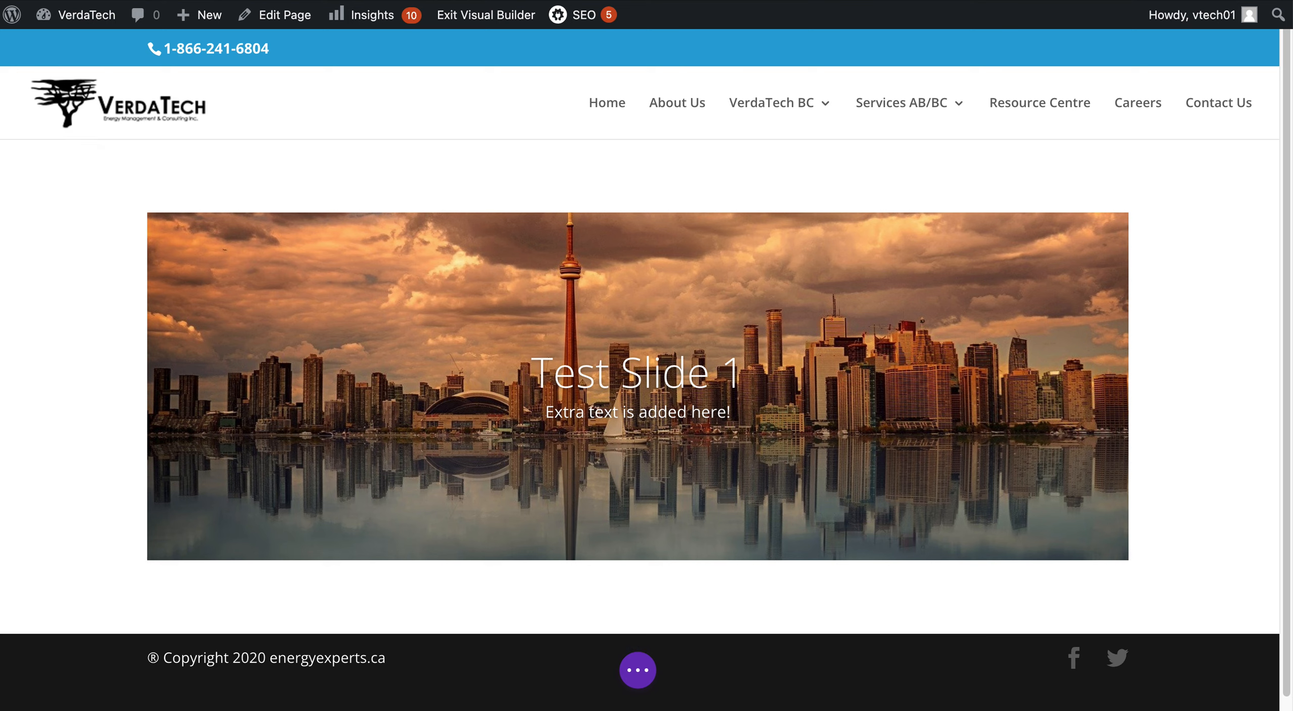
Insert a Fullwidth section below the existing slider section and add a Fullwidth Slider module to it.
scroll(537, 581, "down", 1)
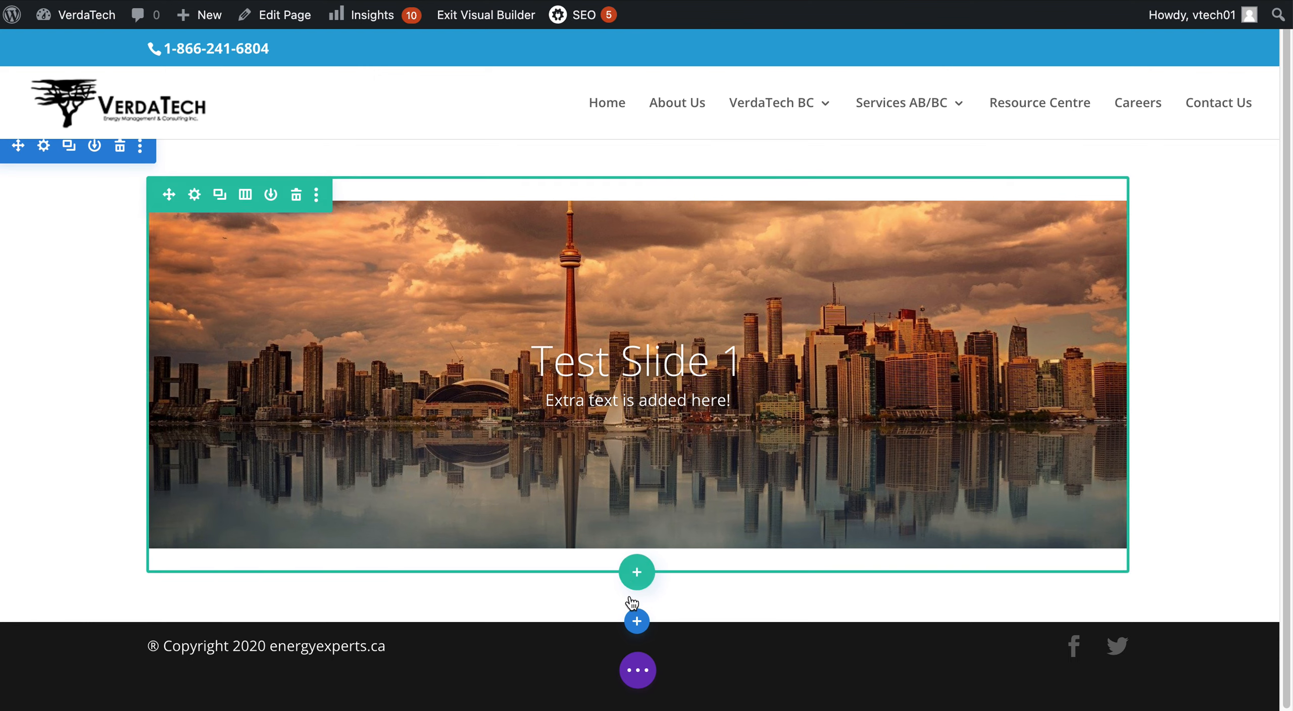
left_click(640, 626)
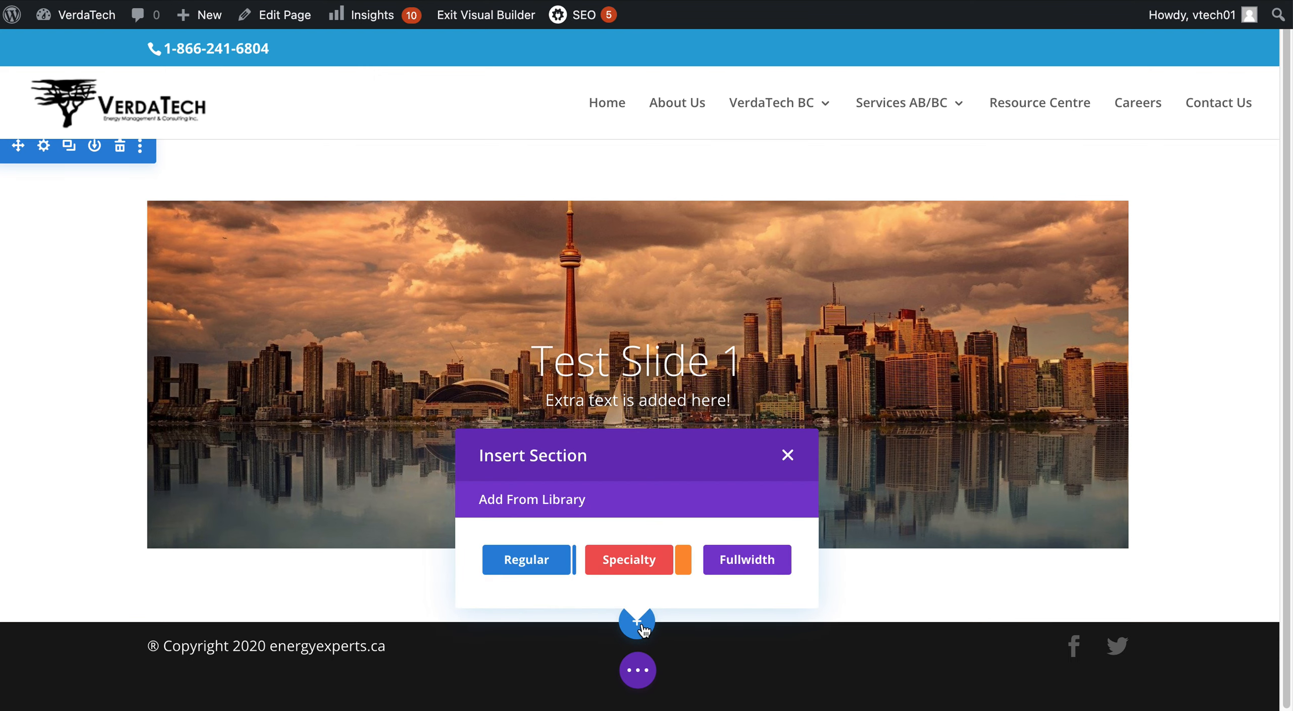
left_click(779, 572)
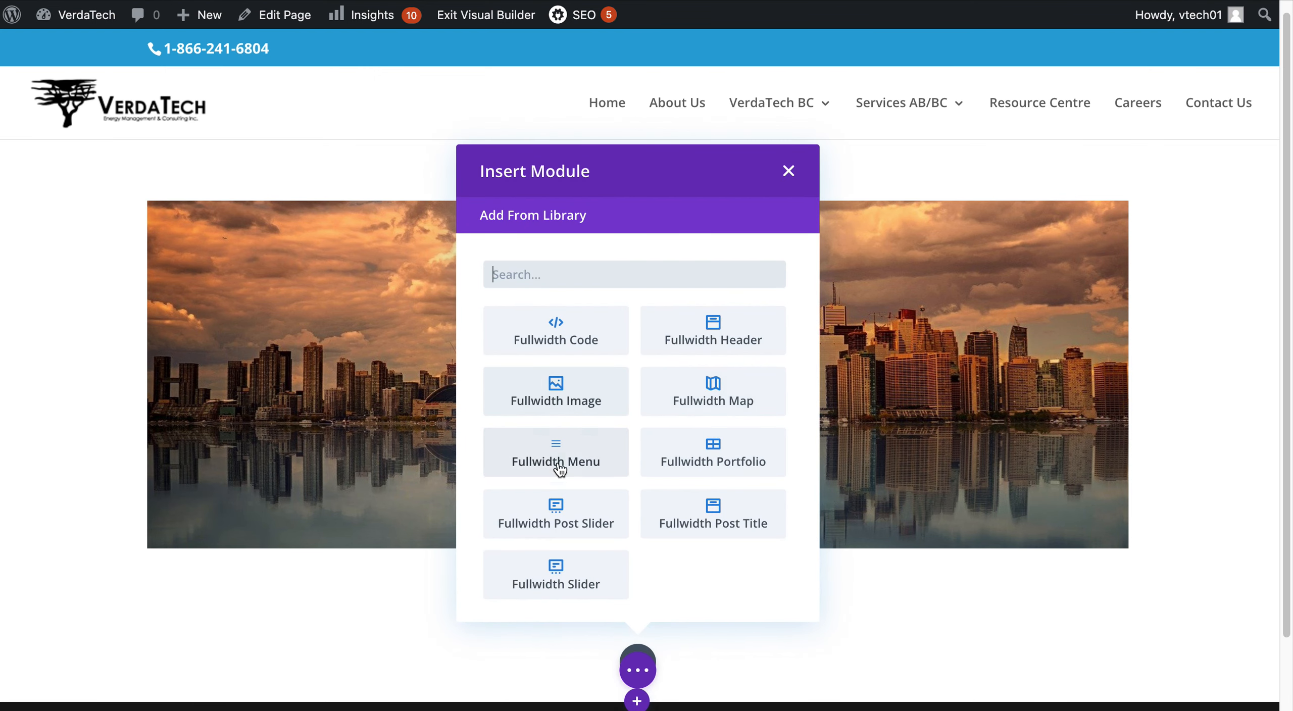
left_click(561, 584)
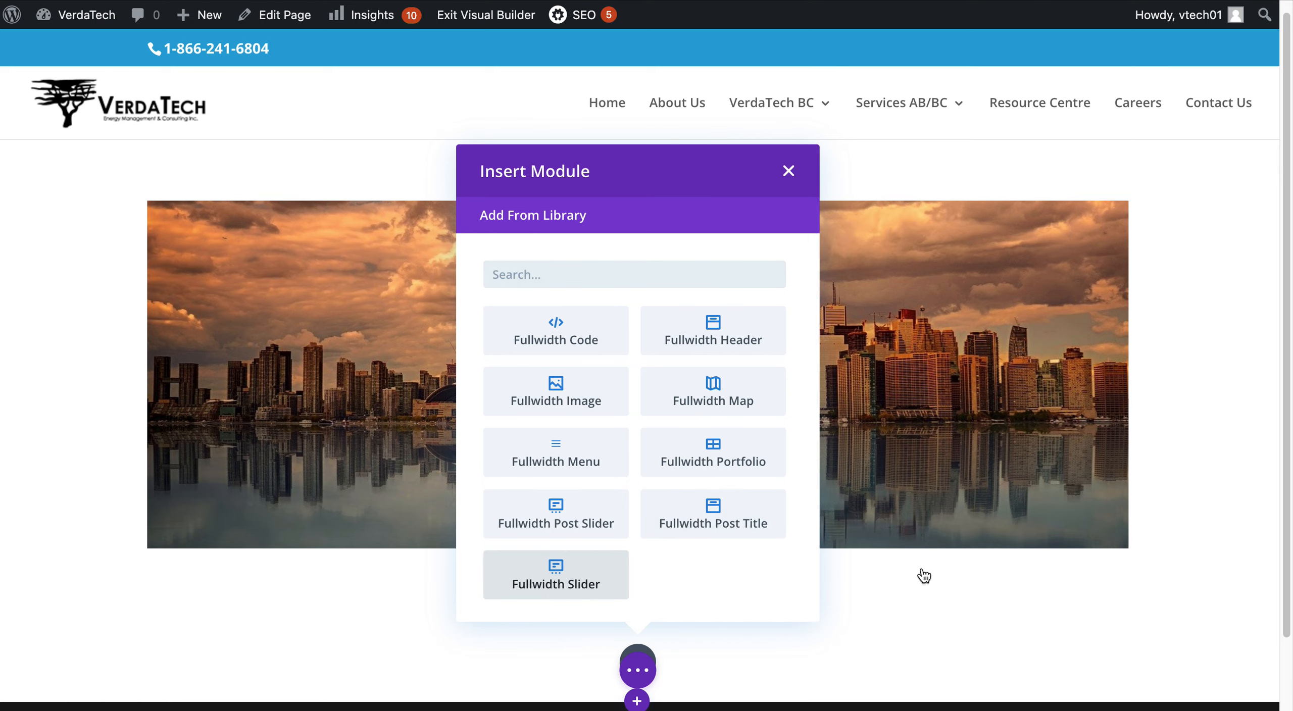
Remove the background color from the first slide of the fullwidth slider.
scroll(1193, 262, "down", 2)
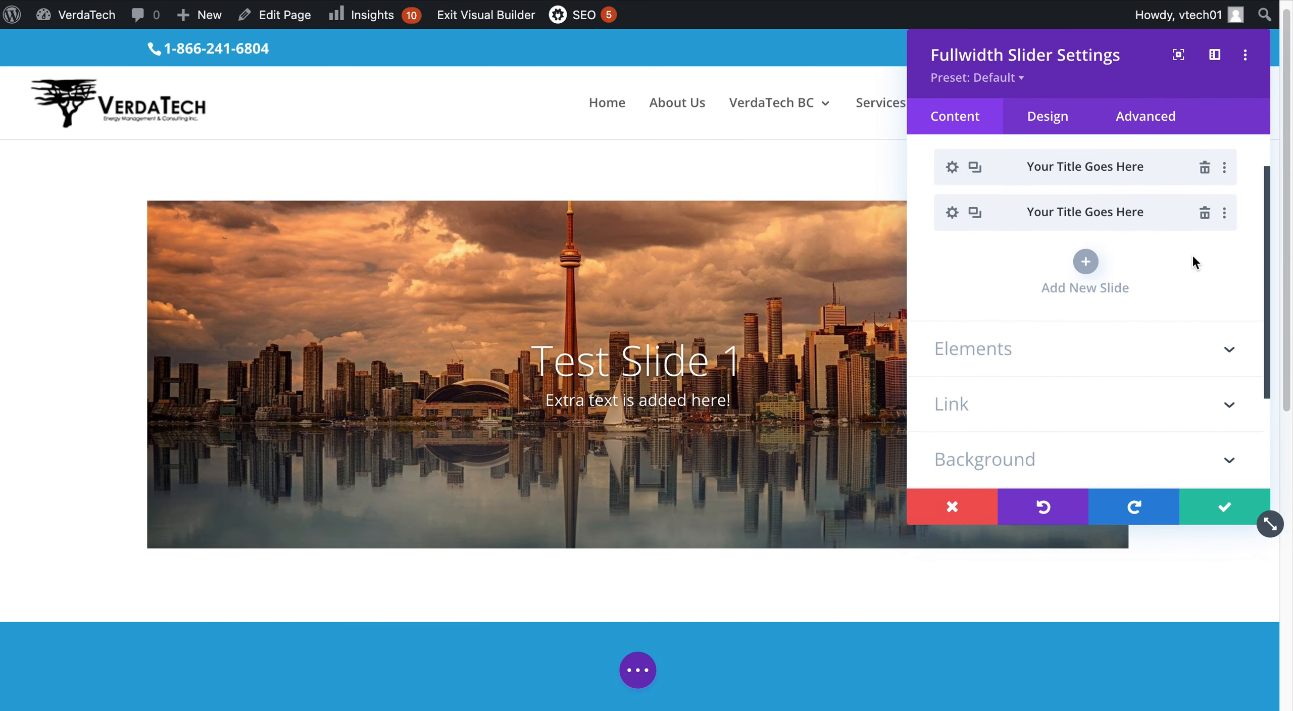
left_click(952, 169)
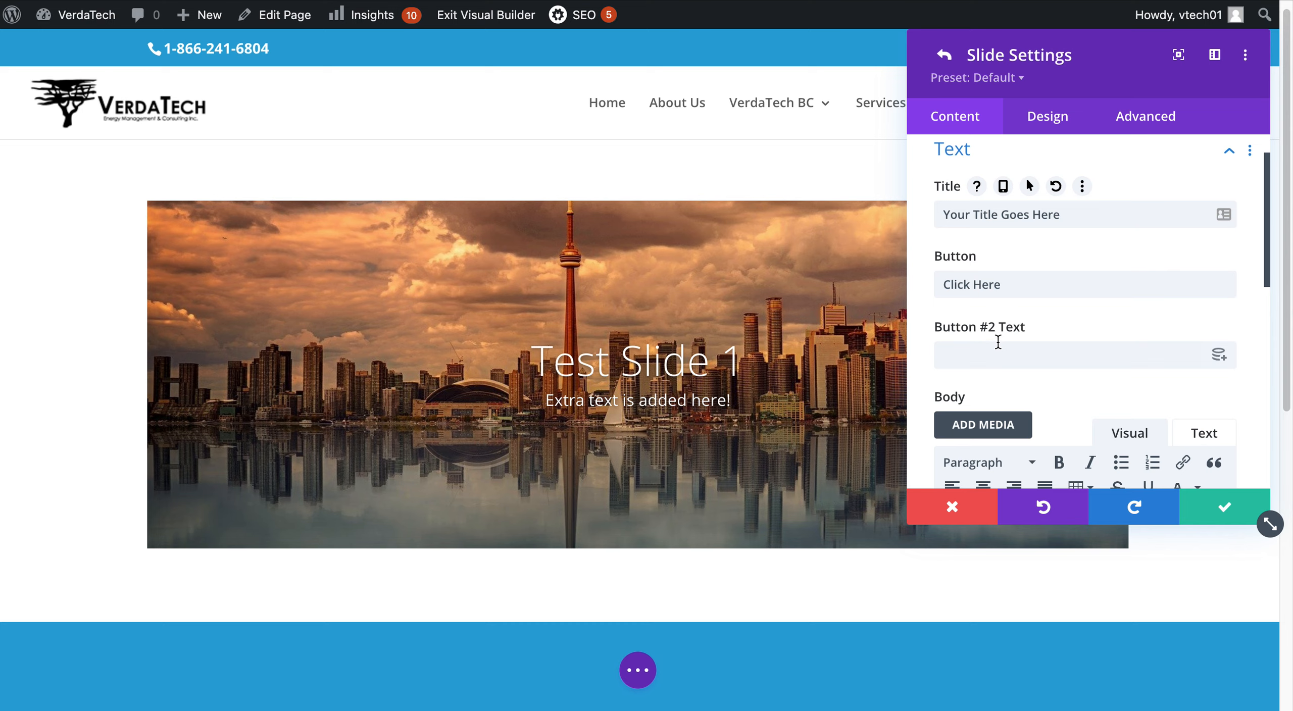
scroll(998, 342, "down", 10)
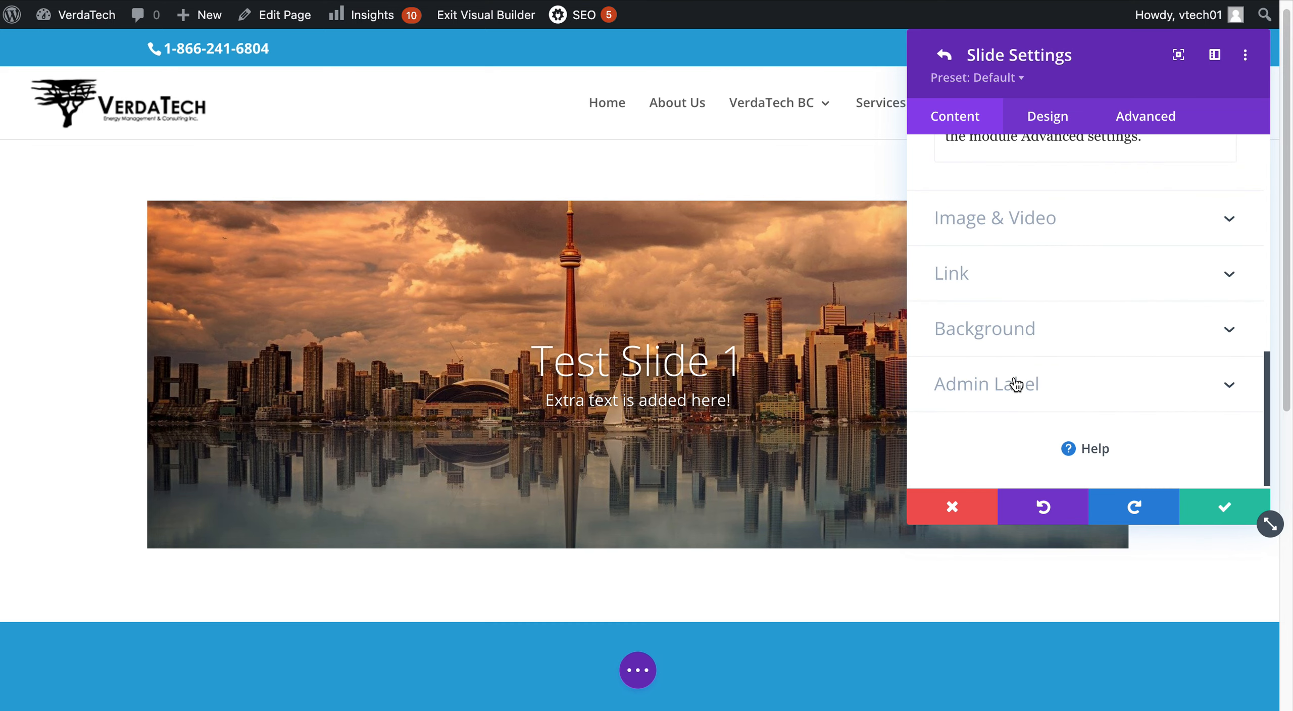
left_click(1004, 333)
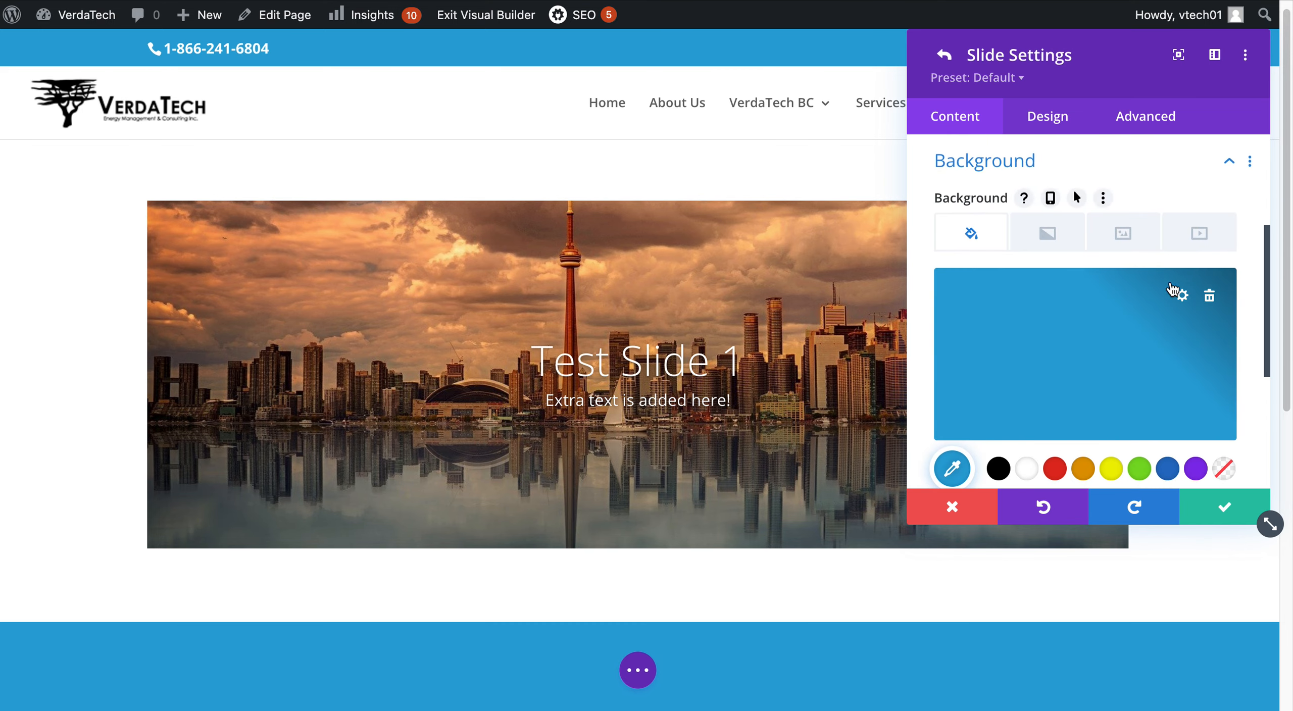
left_click(1209, 298)
Set toronto-gcca7c9b16_1920.jpg from the media library as the background image of the fullwidth slider's first slide.
left_click(1129, 237)
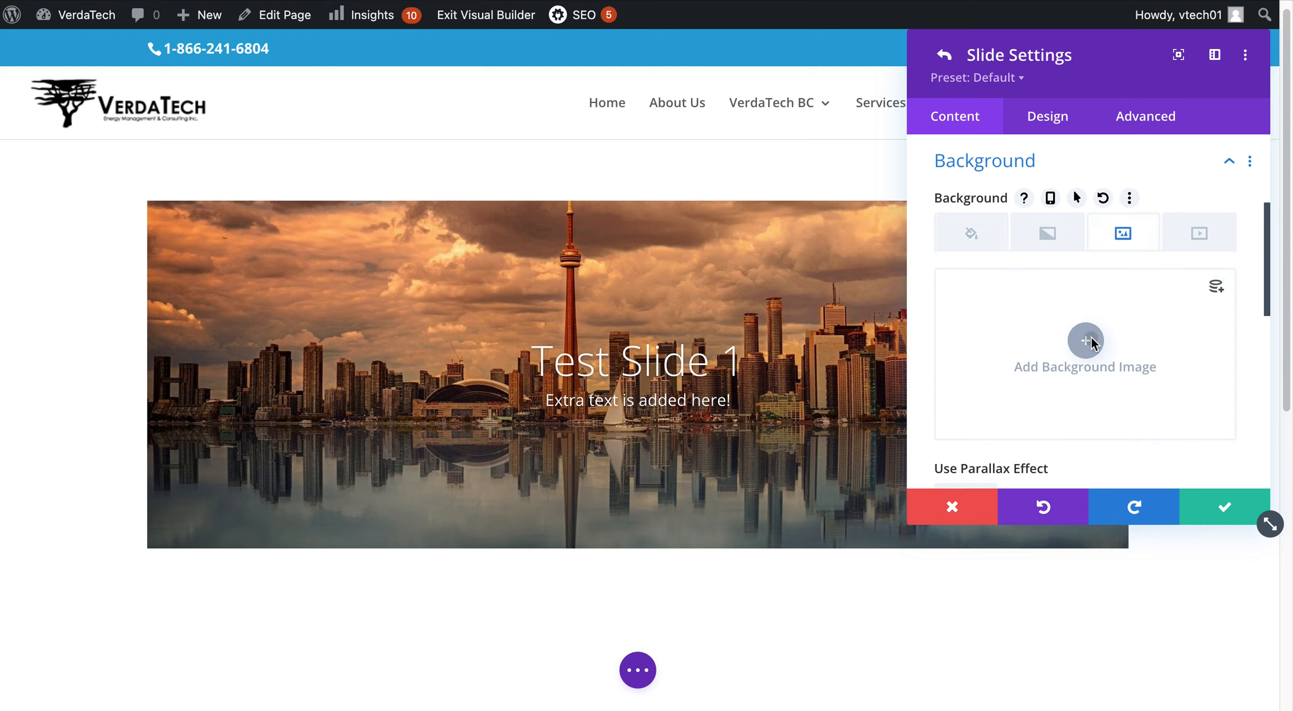
left_click(1088, 339)
left_click(382, 239)
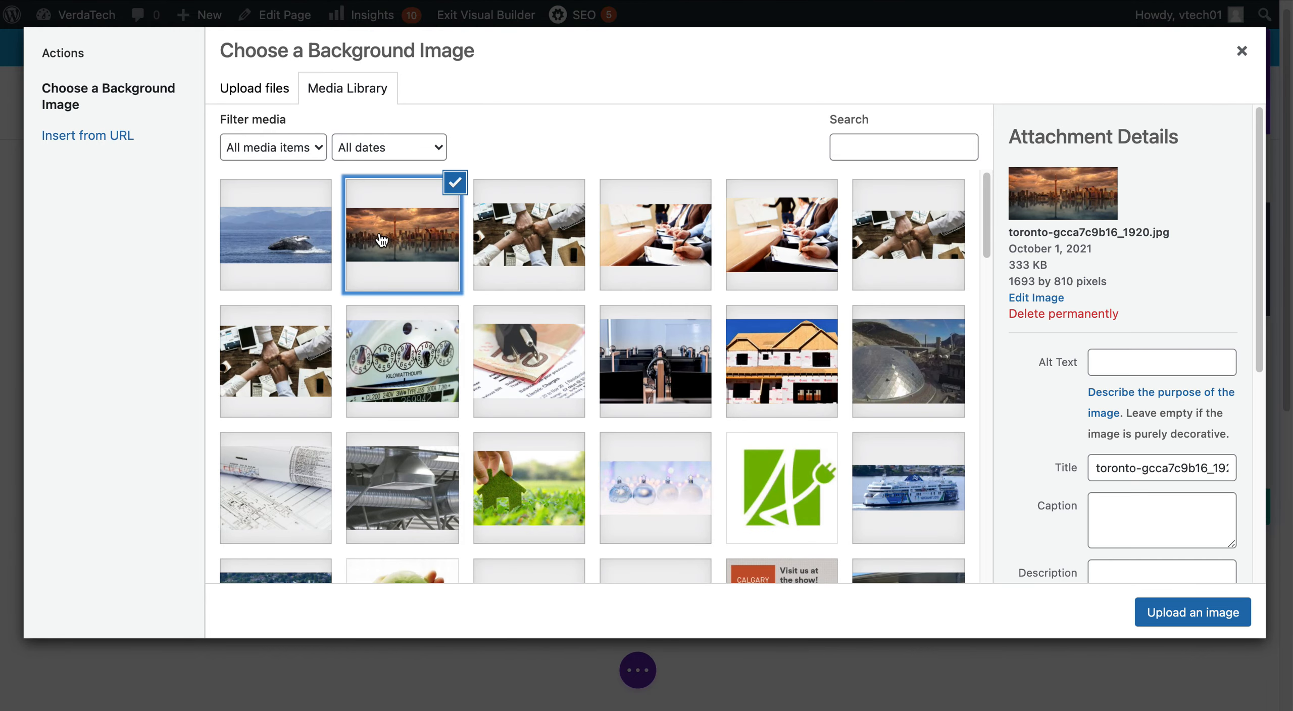
left_click(1171, 612)
scroll(1006, 555, "down", 7)
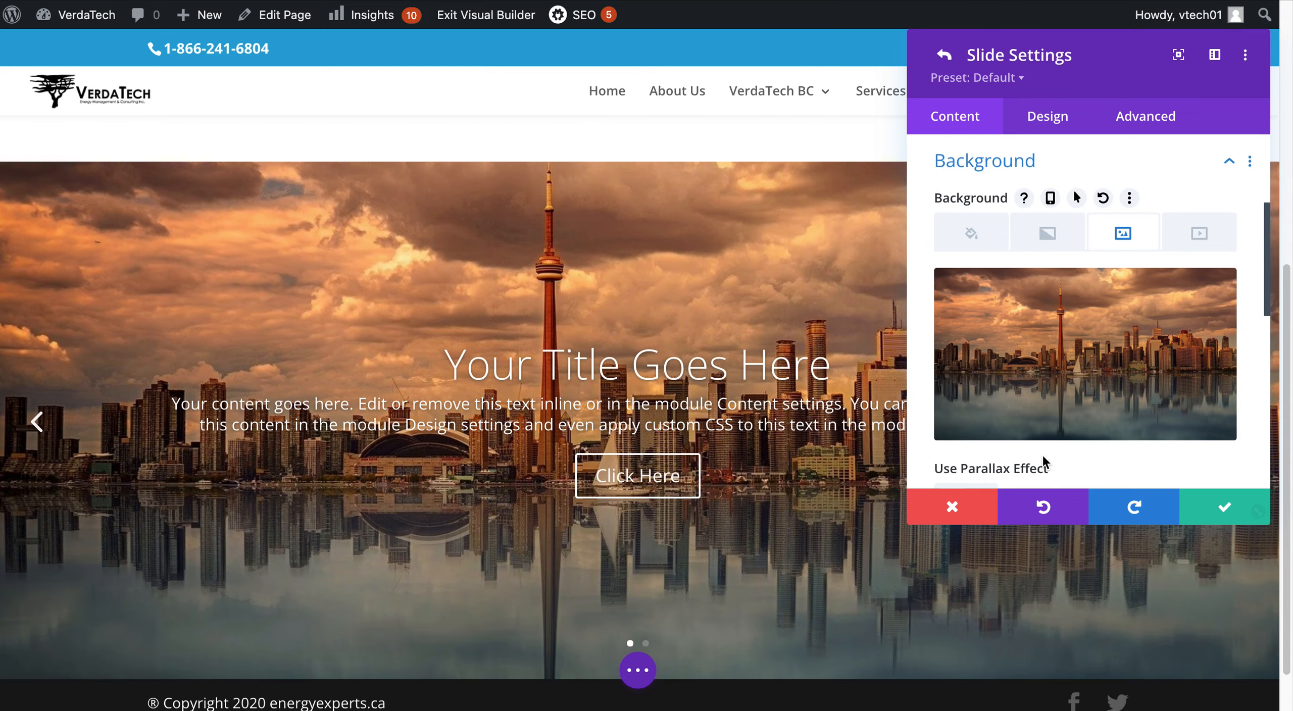
Compare the two sliders on the page and save the slide settings and the fullwidth slider settings.
scroll(615, 384, "up", 8)
scroll(614, 384, "down", 5)
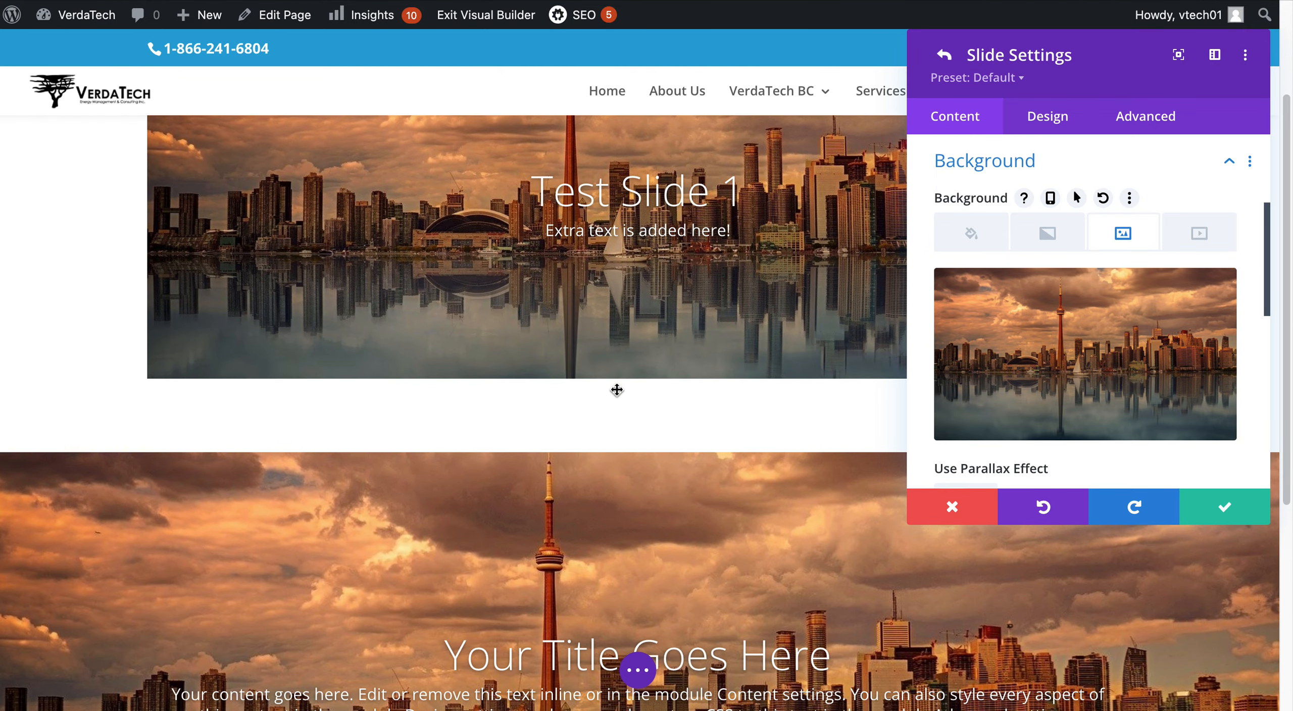
scroll(725, 539, "up", 5)
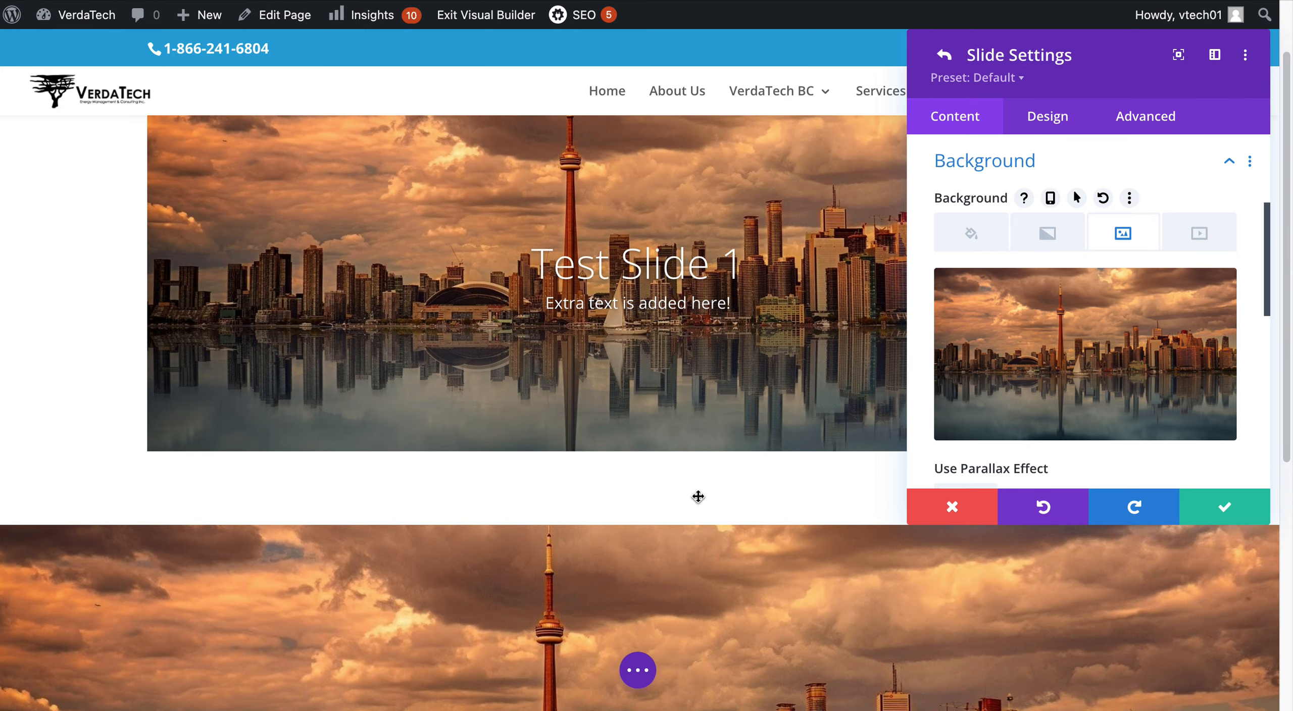
left_click(1182, 518)
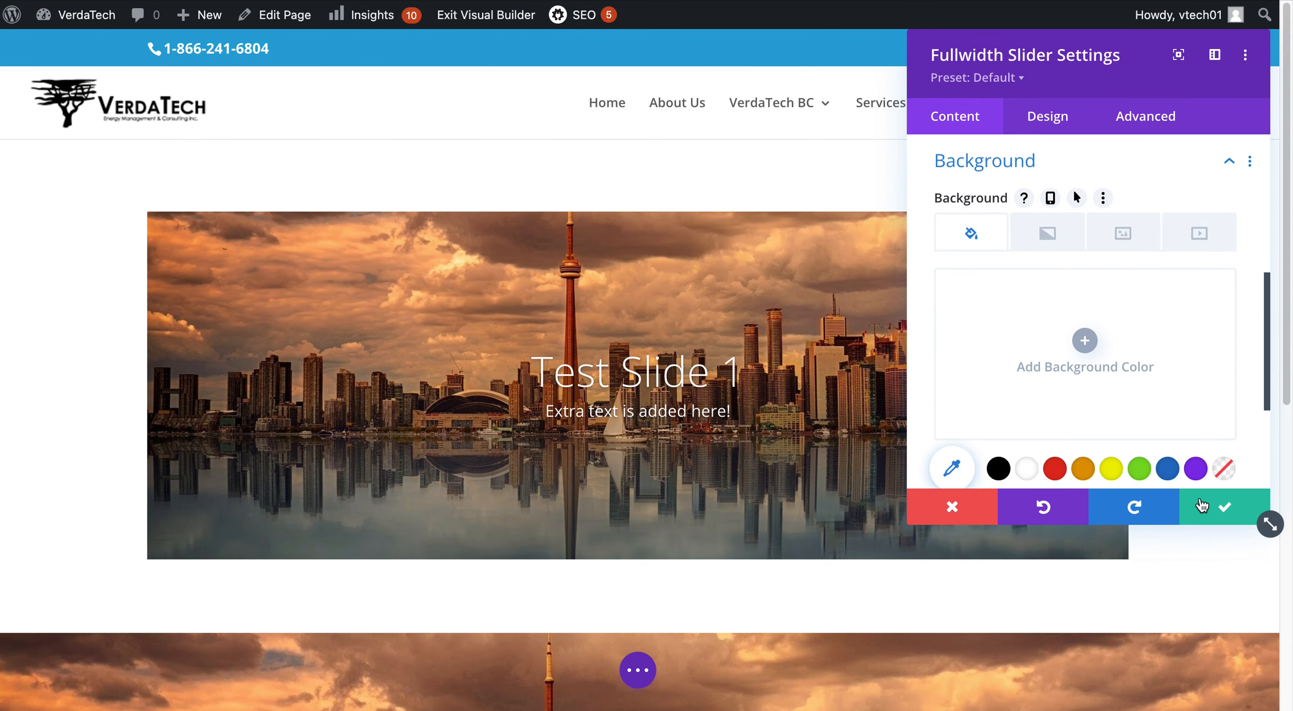
left_click(1212, 510)
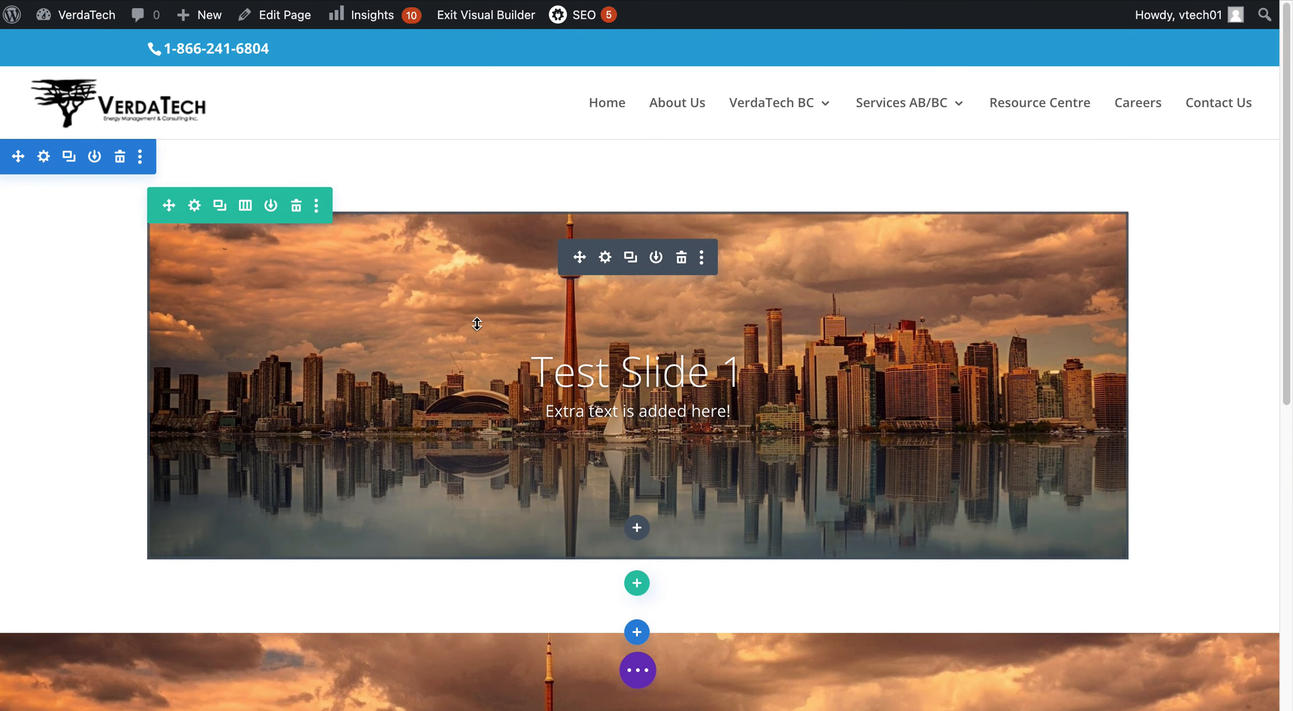
Set the width and maximum width of the regular slider's row to 100% and save the row settings.
left_click(194, 205)
left_click(1062, 120)
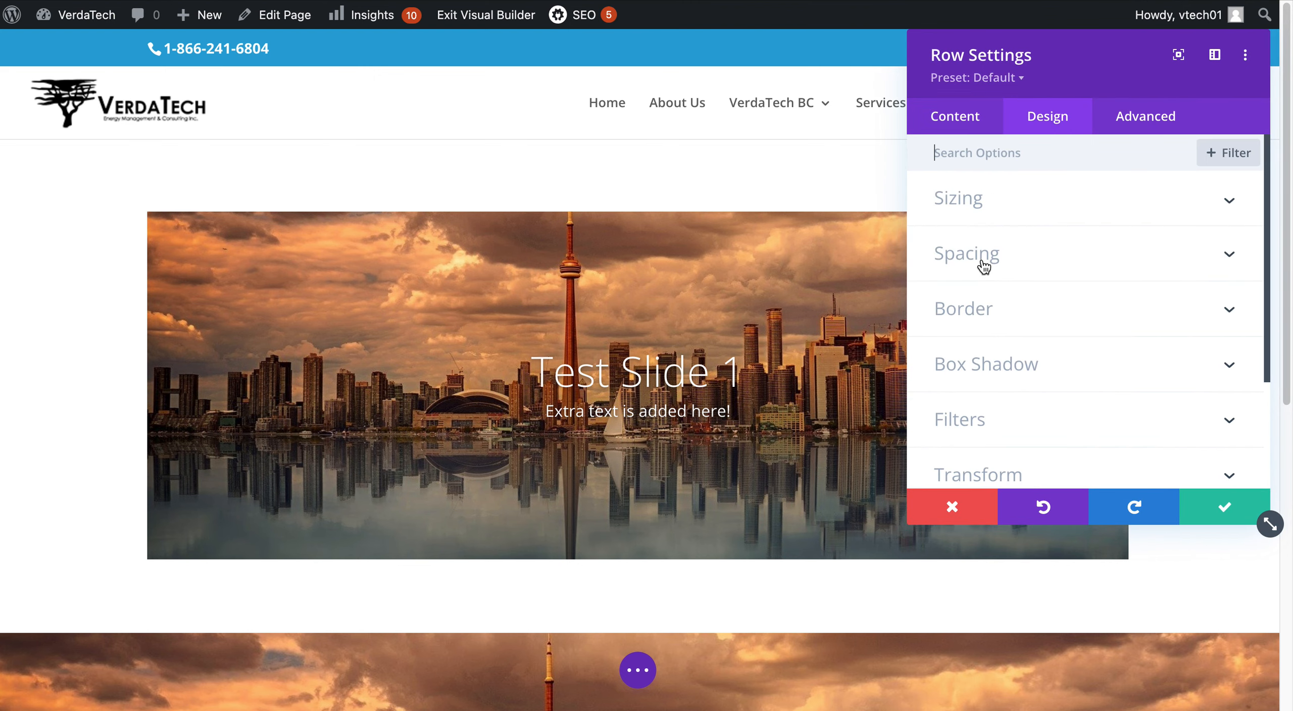
left_click(982, 198)
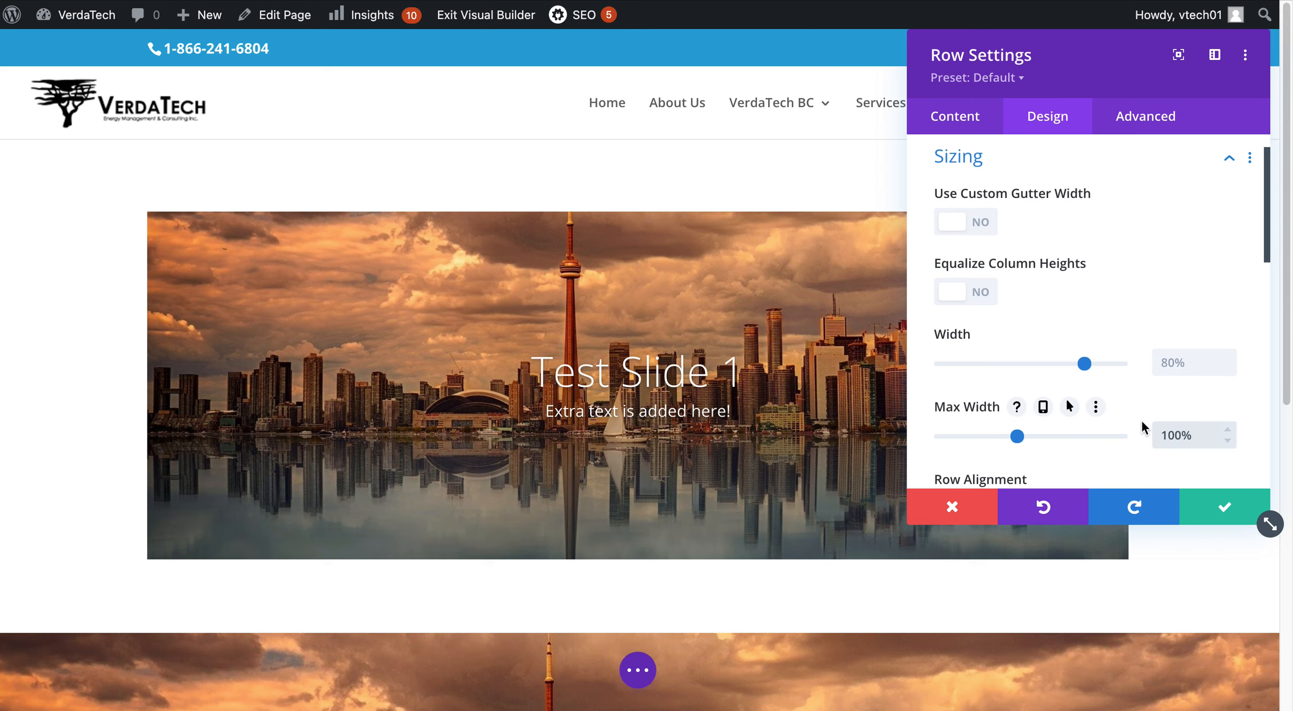
left_click_drag(1084, 363, 1224, 368)
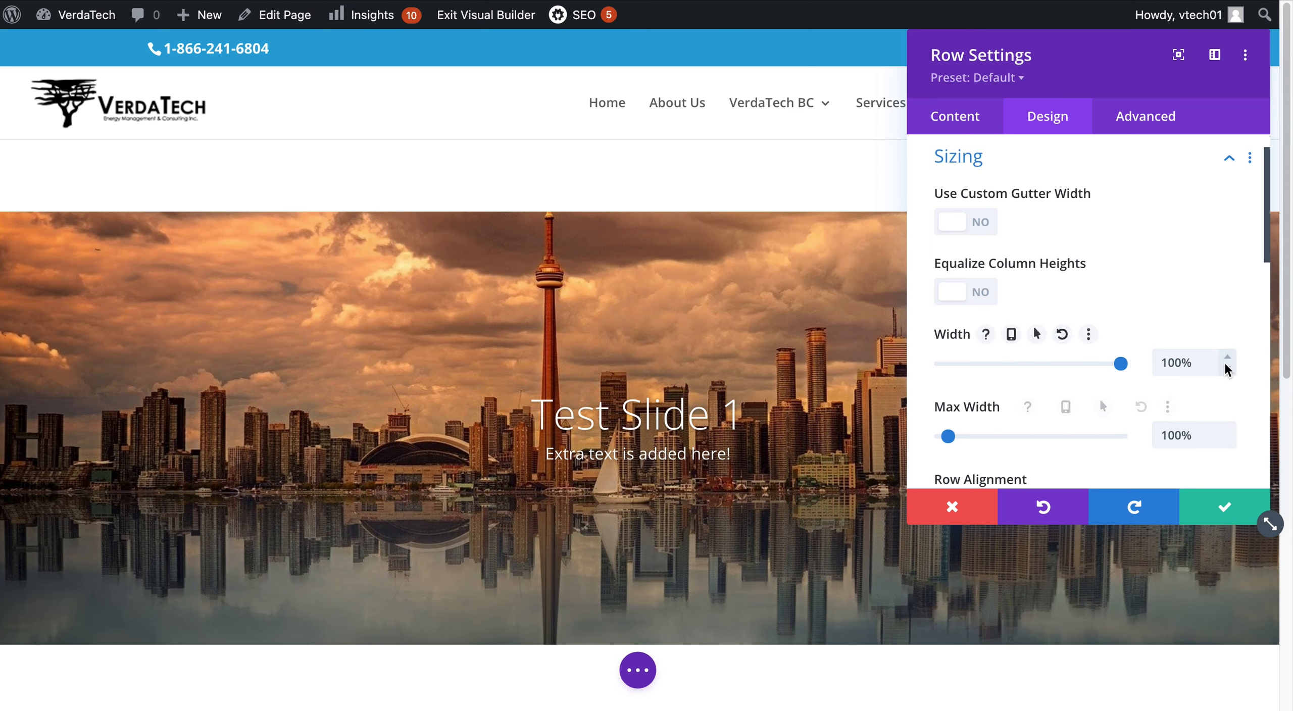
left_click(1225, 507)
Collapse the empty spacing below and above the regular slider so it meets the fullwidth slider and the page header.
scroll(988, 505, "down", 5)
scroll(989, 506, "up", 3)
scroll(990, 507, "down", 6)
scroll(990, 506, "up", 3)
left_click_drag(817, 443, 809, 282)
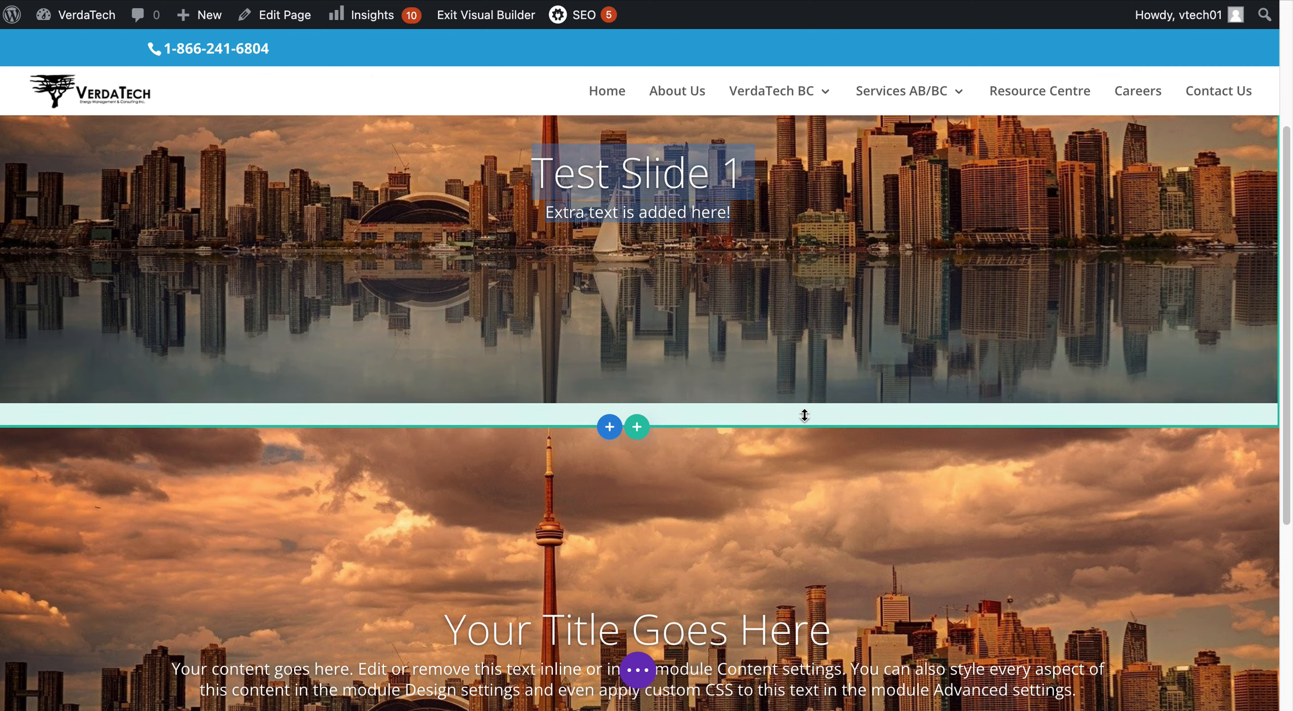
scroll(733, 253, "up", 5)
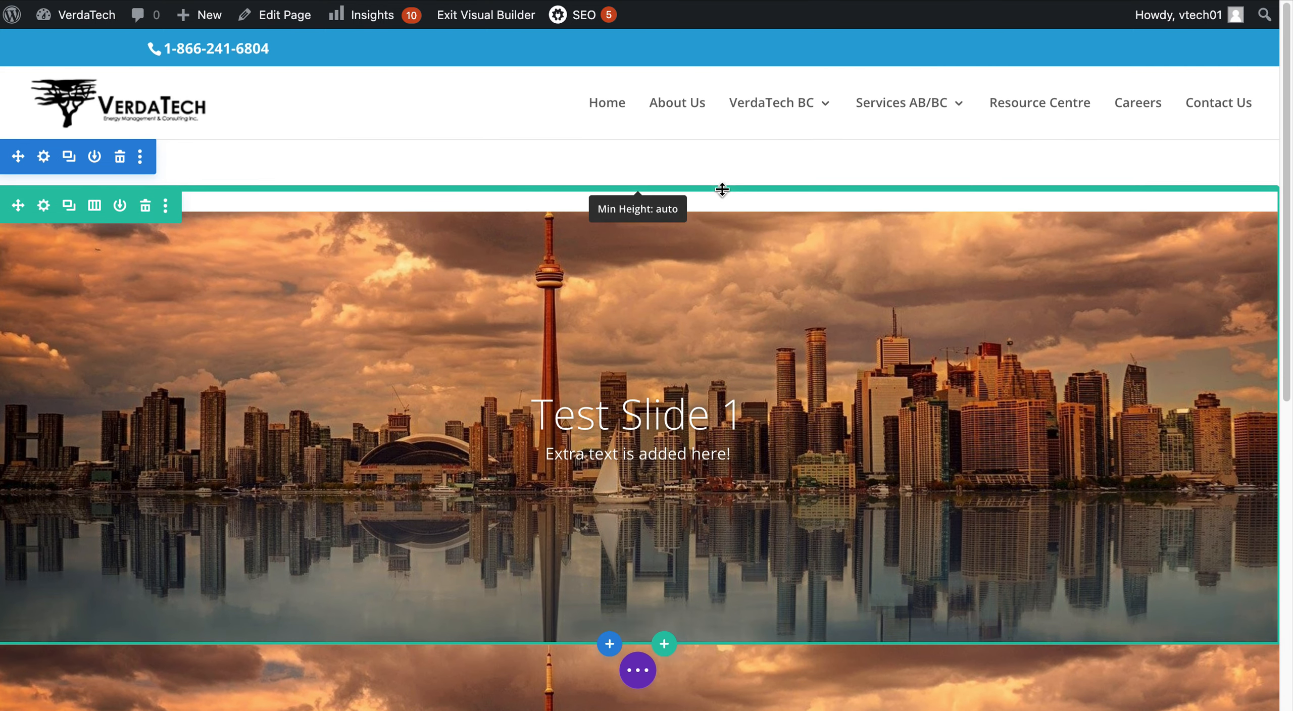
left_click_drag(724, 165, 715, 121)
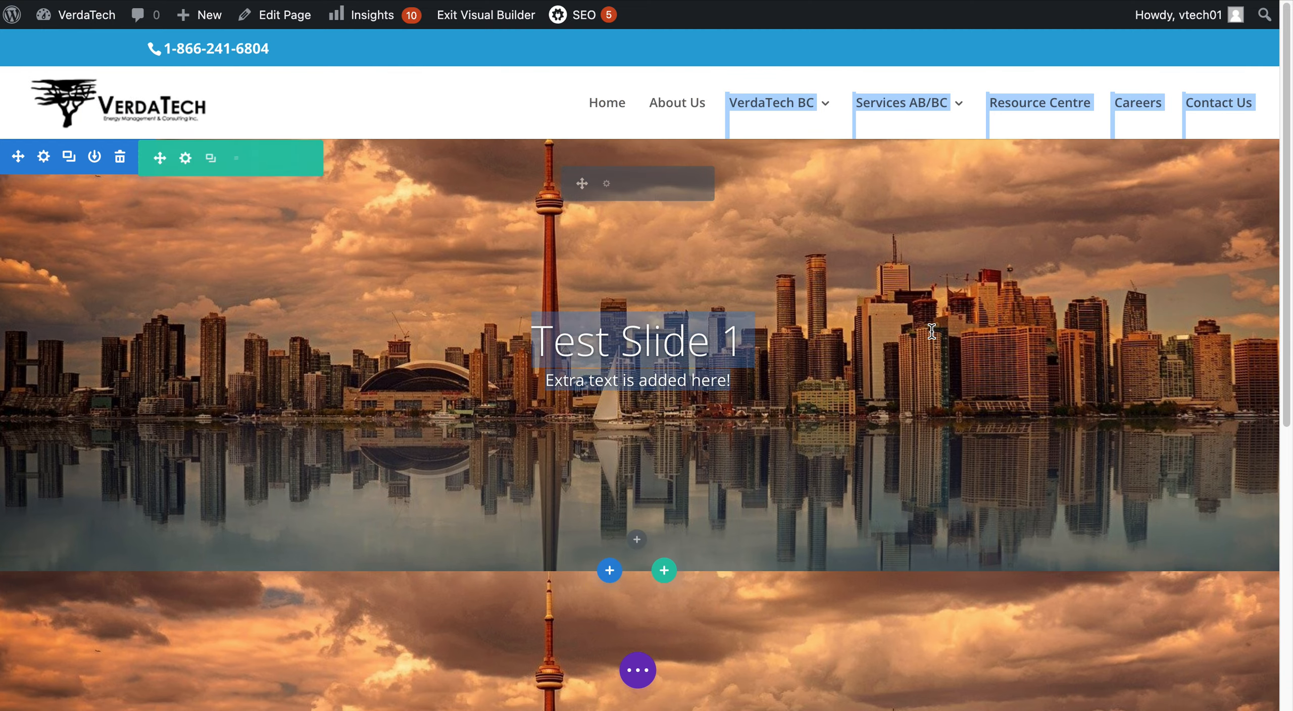
Compare the stretched regular slider with the fullwidth slider and delete the section containing the regular slider.
scroll(930, 331, "down", 3)
scroll(931, 331, "up", 3)
scroll(932, 332, "down", 7)
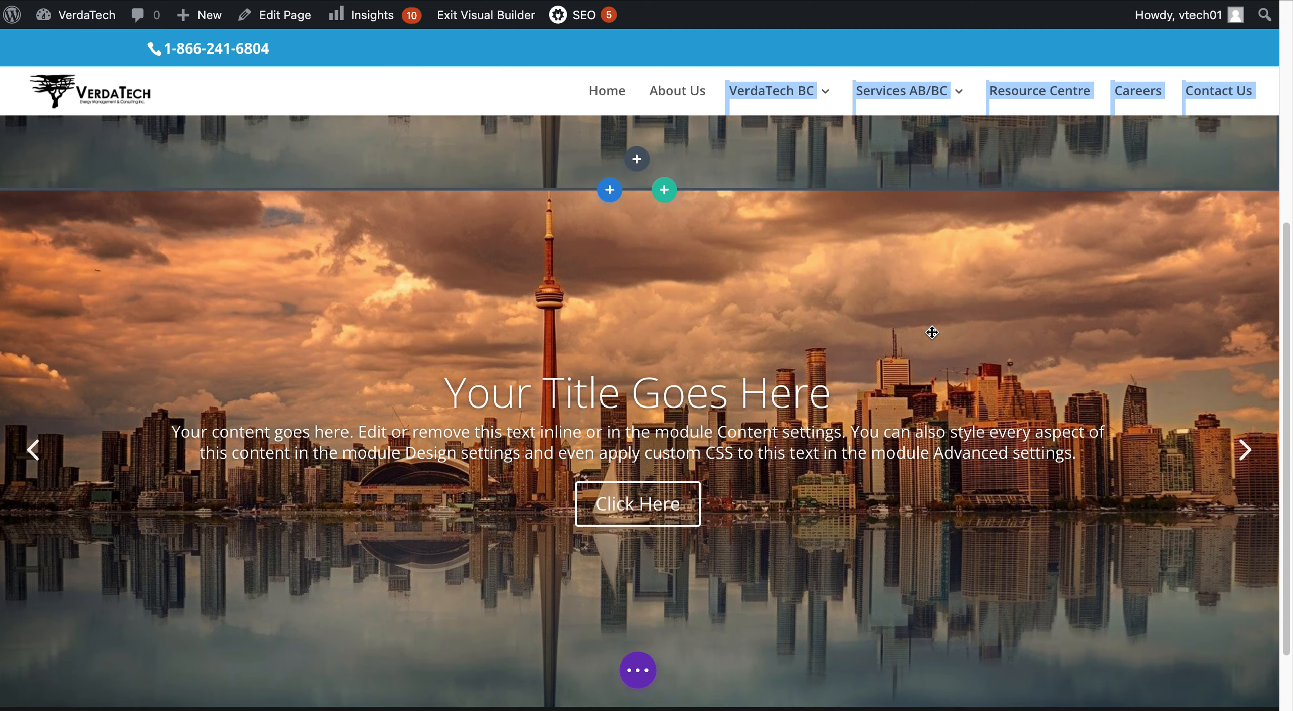
scroll(931, 332, "up", 10)
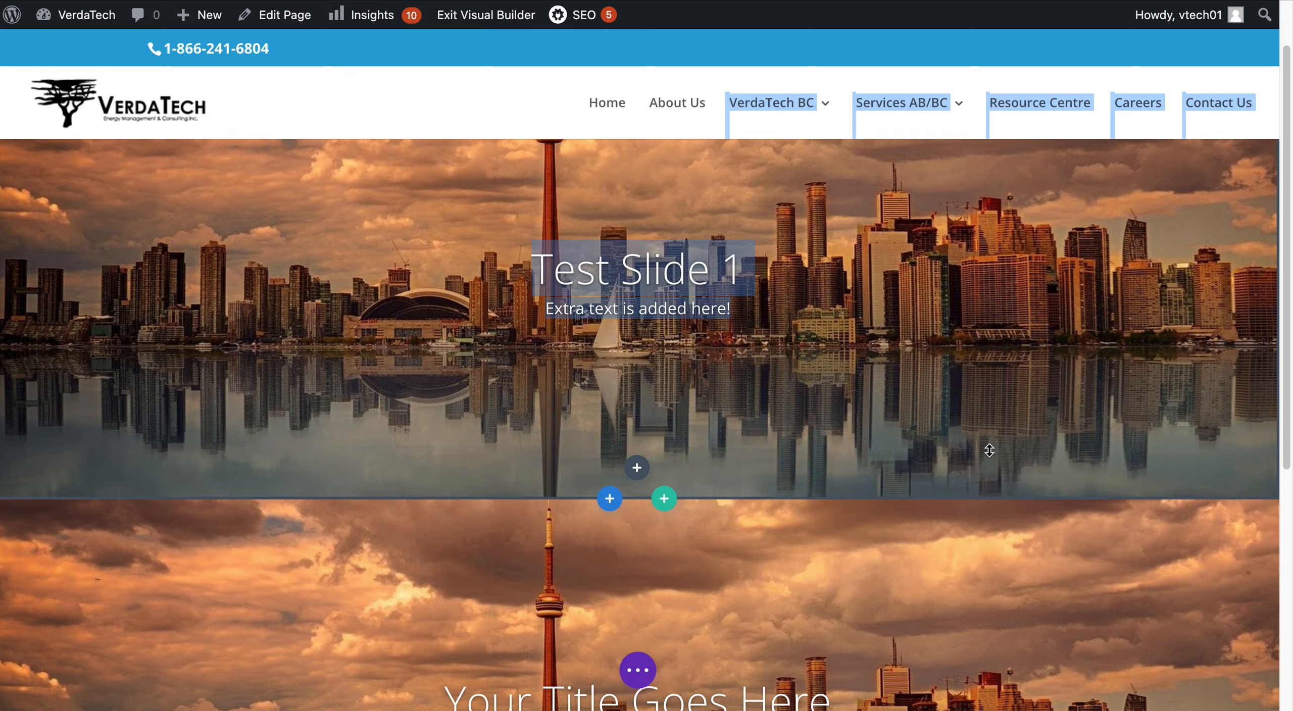
scroll(887, 415, "down", 5)
scroll(890, 421, "down", 1)
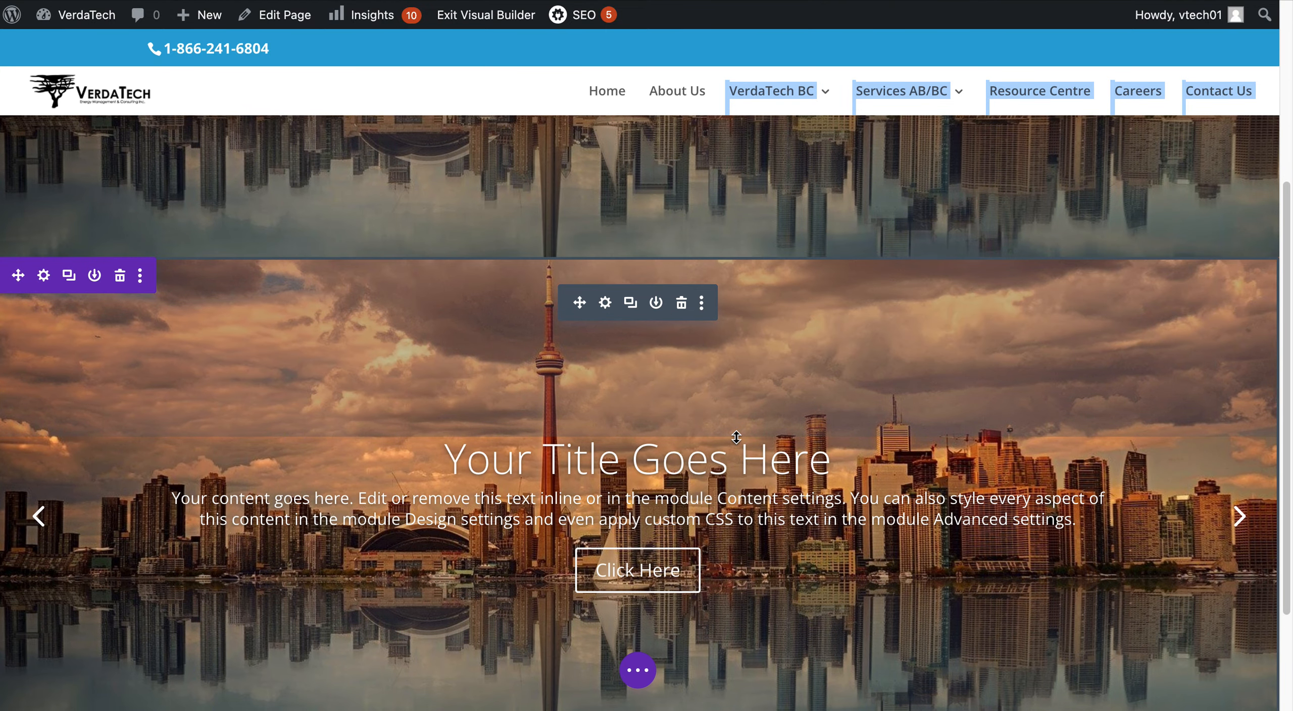
scroll(736, 437, "up", 5)
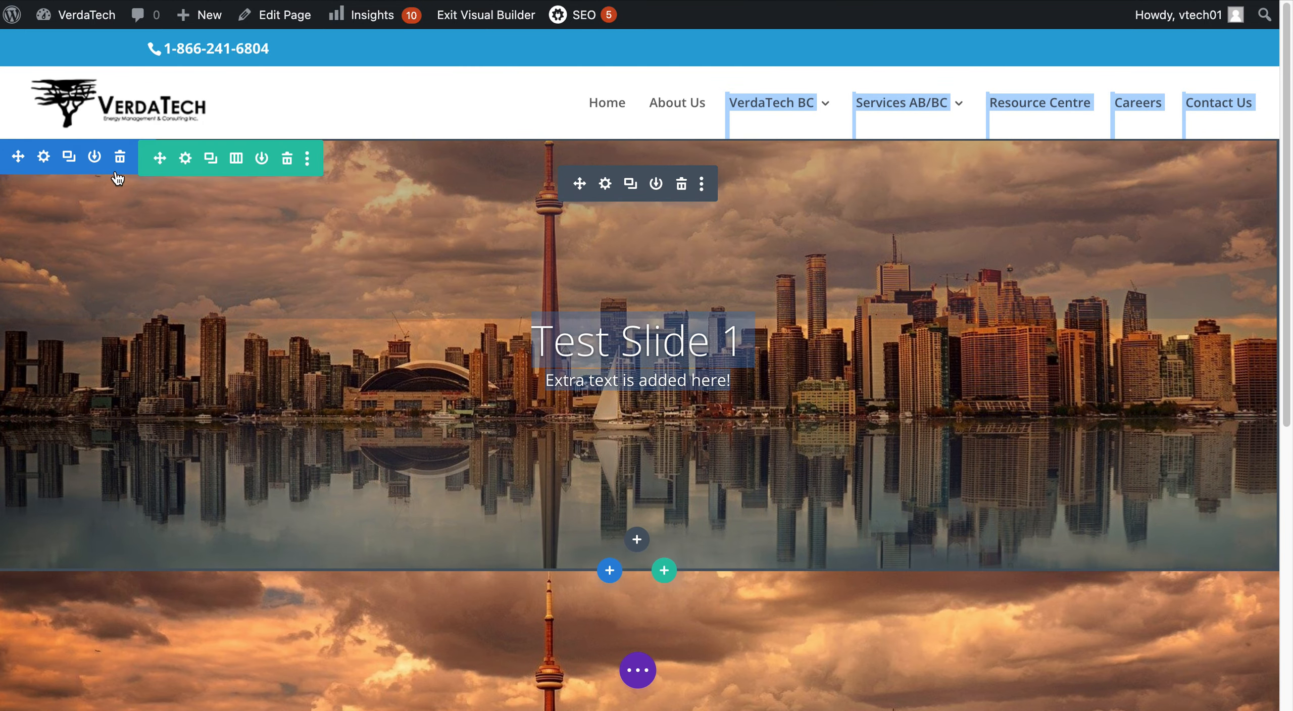
left_click(120, 158)
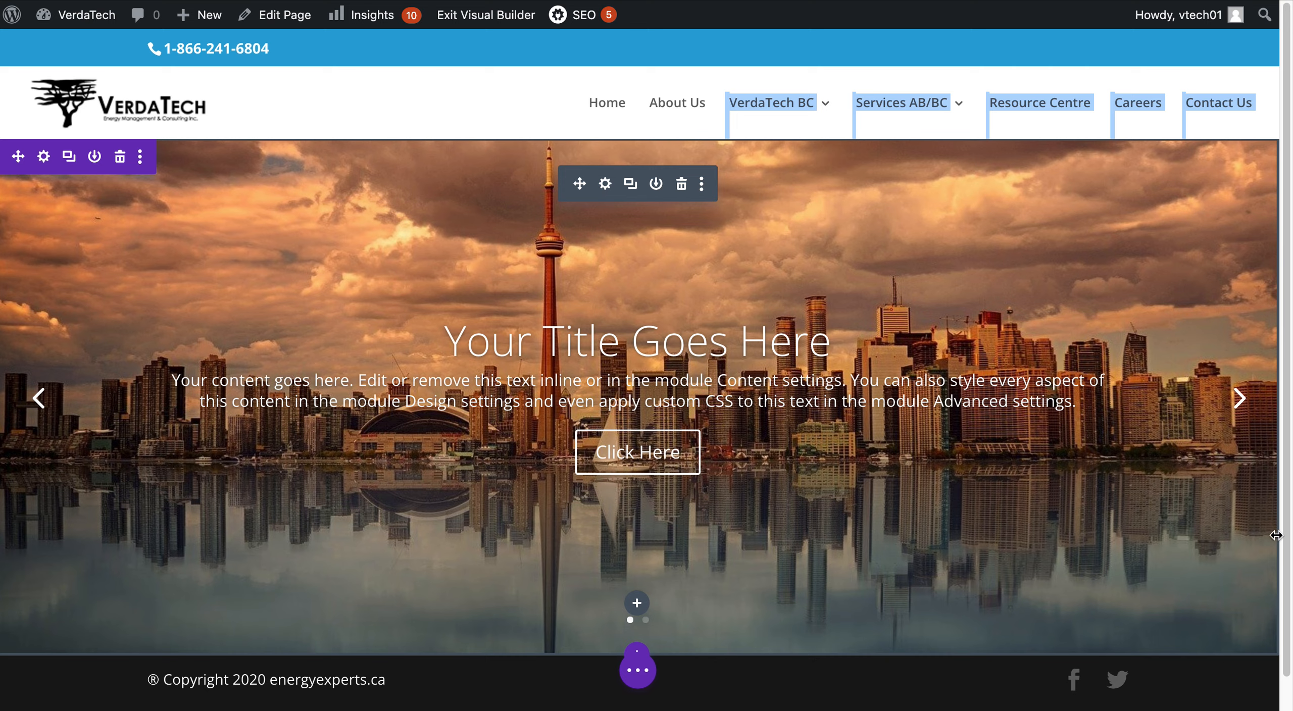
Set the title font weight of the fullwidth slider's first slide to Bold, after trying Ultra Bold.
left_click(605, 185)
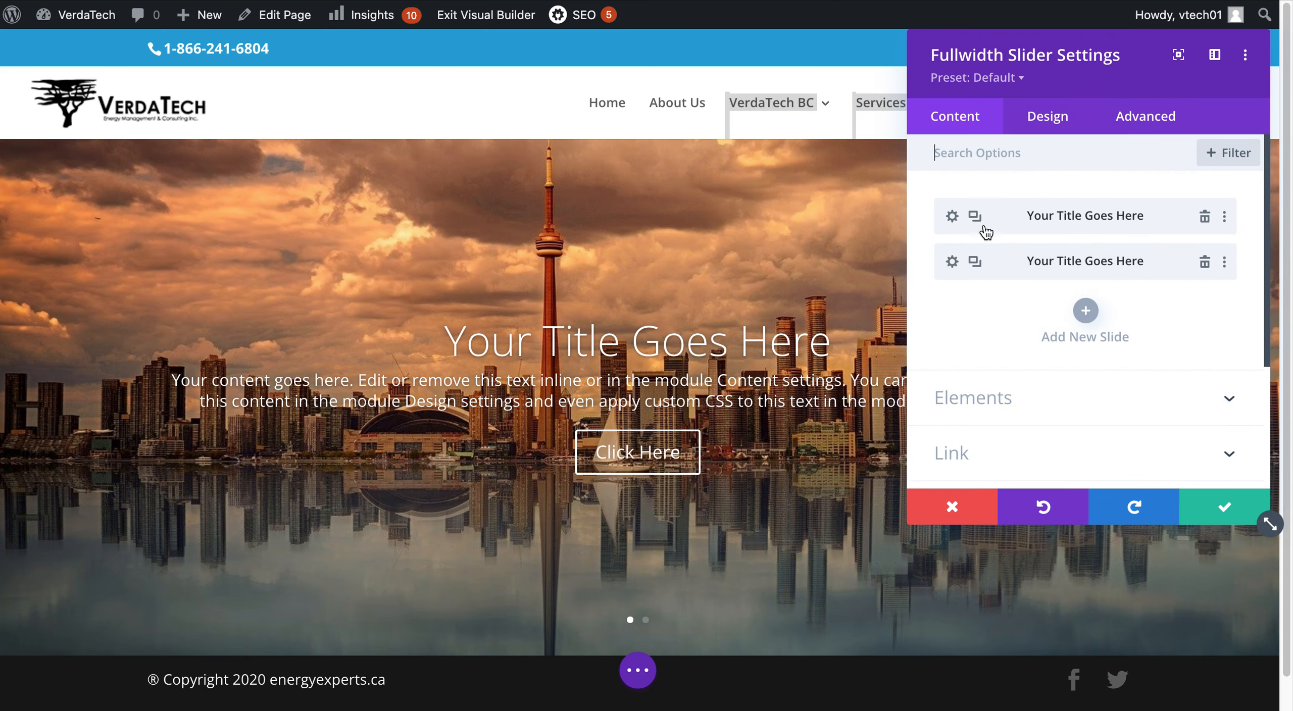
left_click(952, 218)
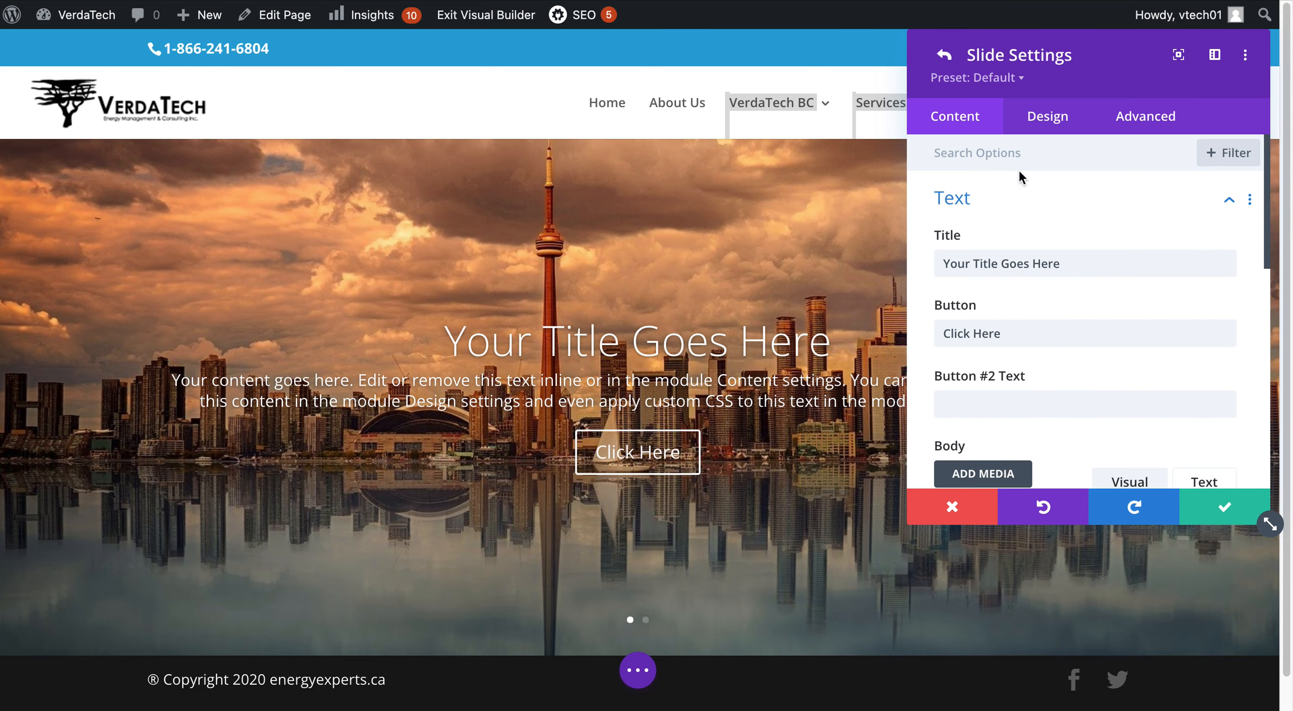
left_click(1040, 131)
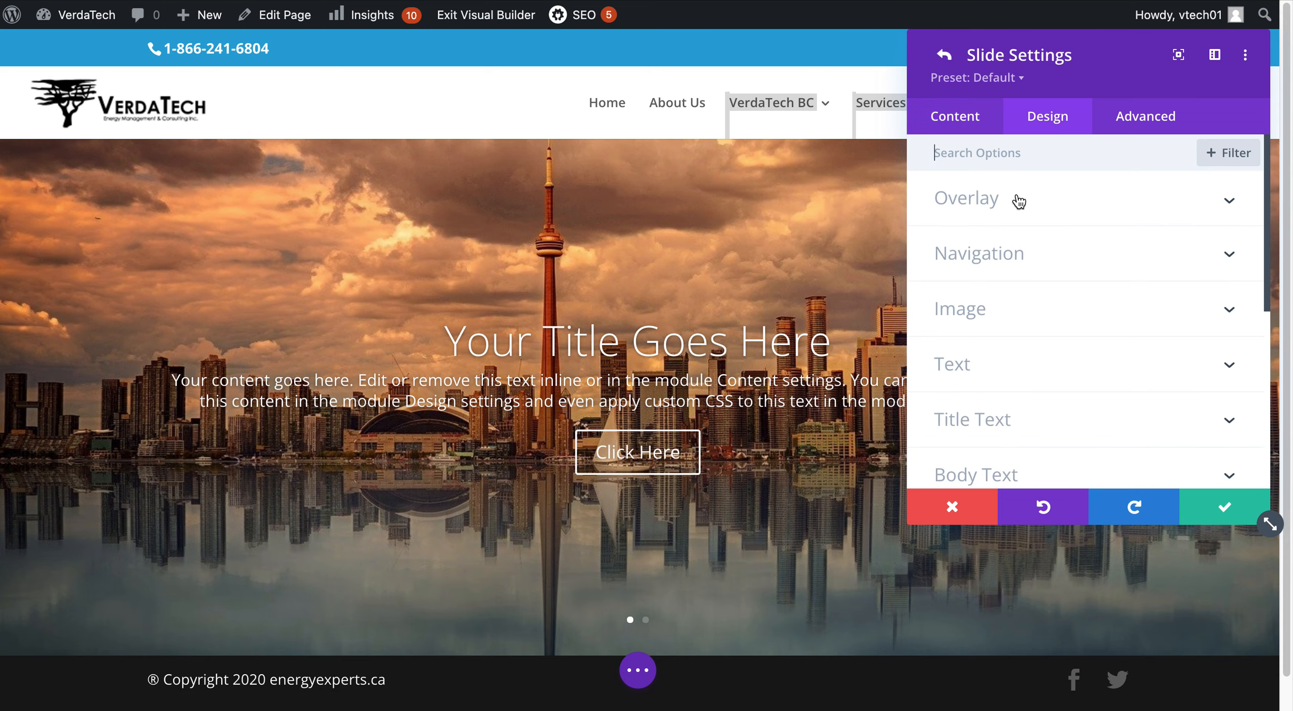
left_click(990, 422)
left_click(981, 368)
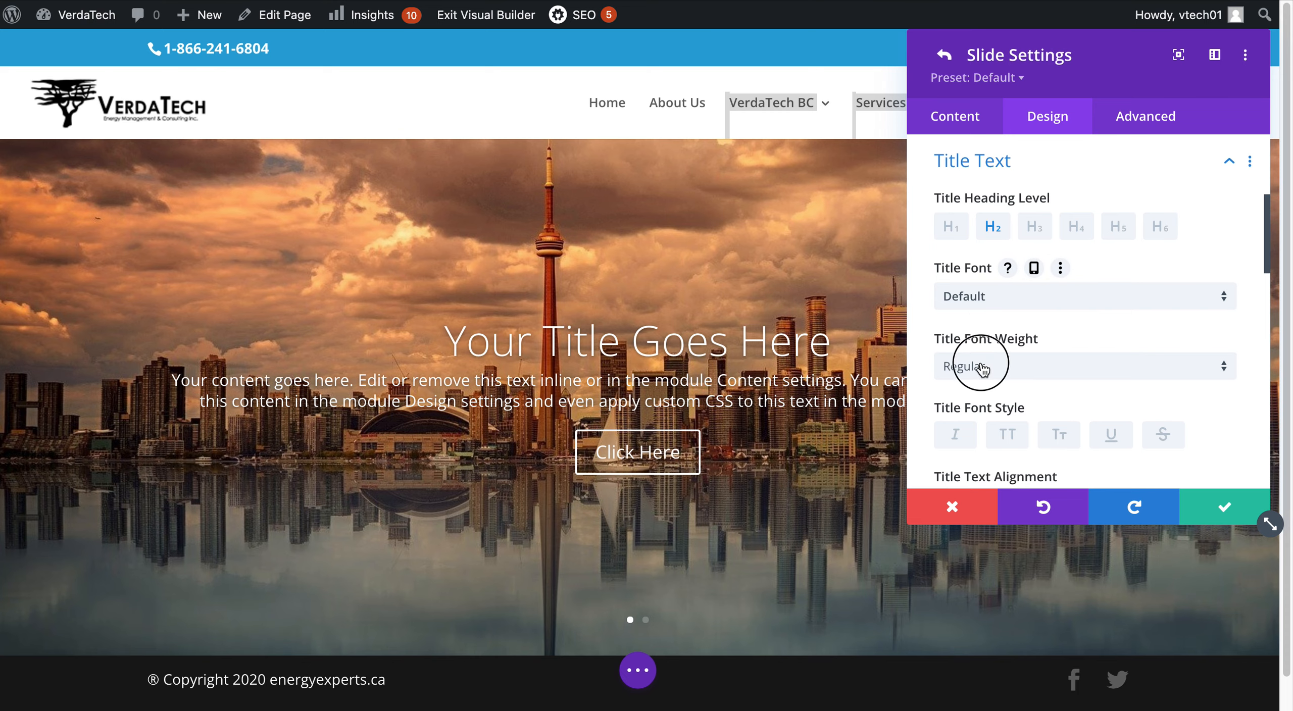
left_click(994, 502)
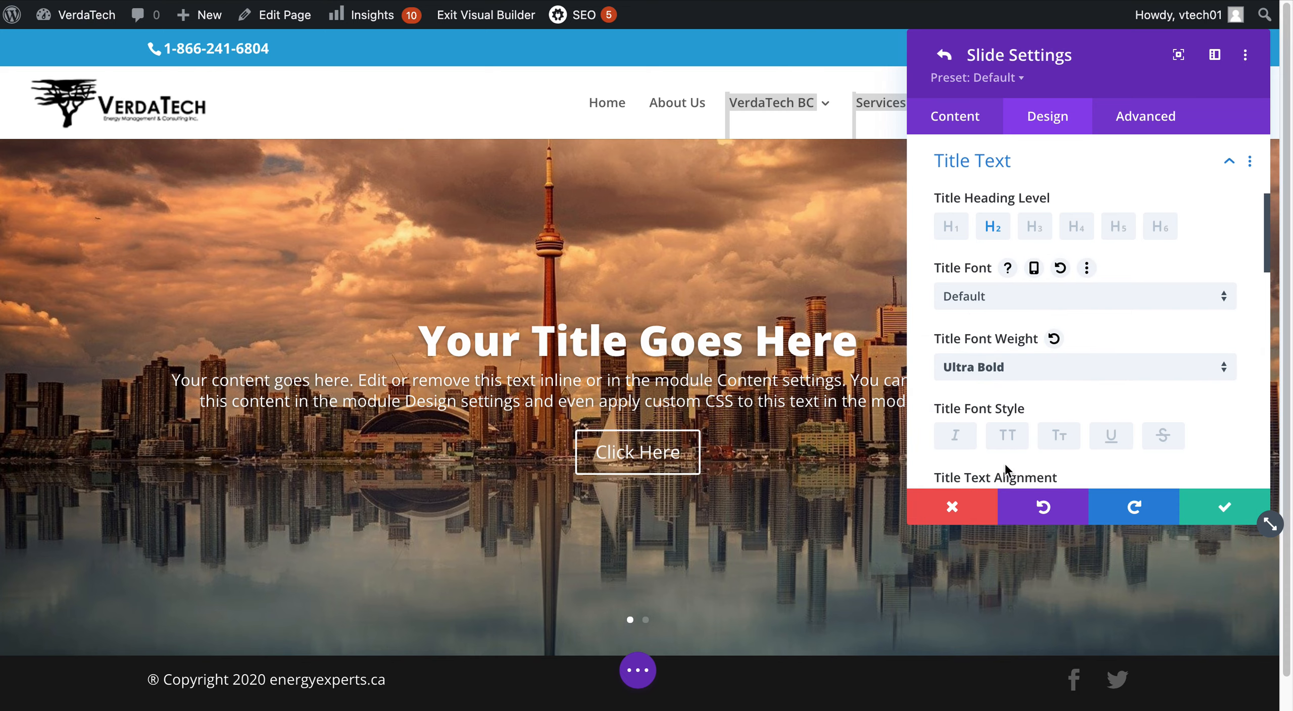
scroll(1030, 370, "down", 5)
left_click(995, 197)
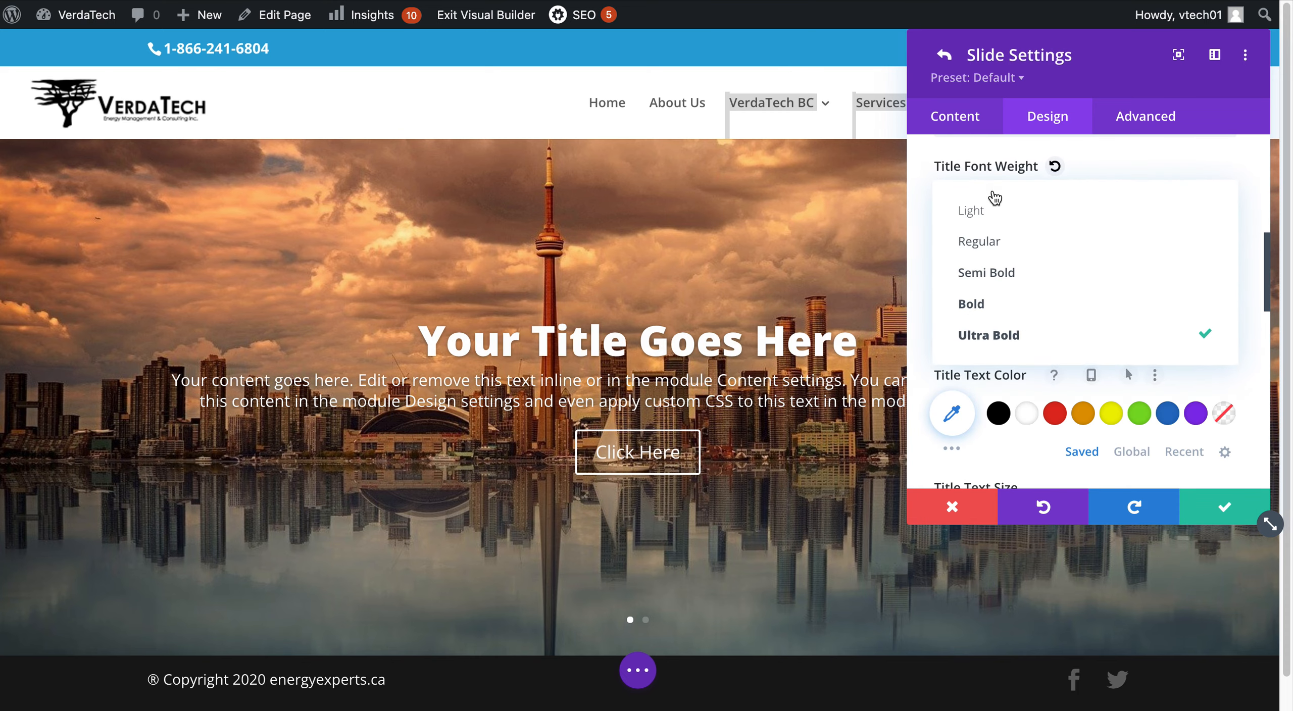
left_click(993, 295)
Set the slide's title text size to 65px on desktop, 44px on tablet and 40px on phone.
scroll(1019, 389, "down", 3)
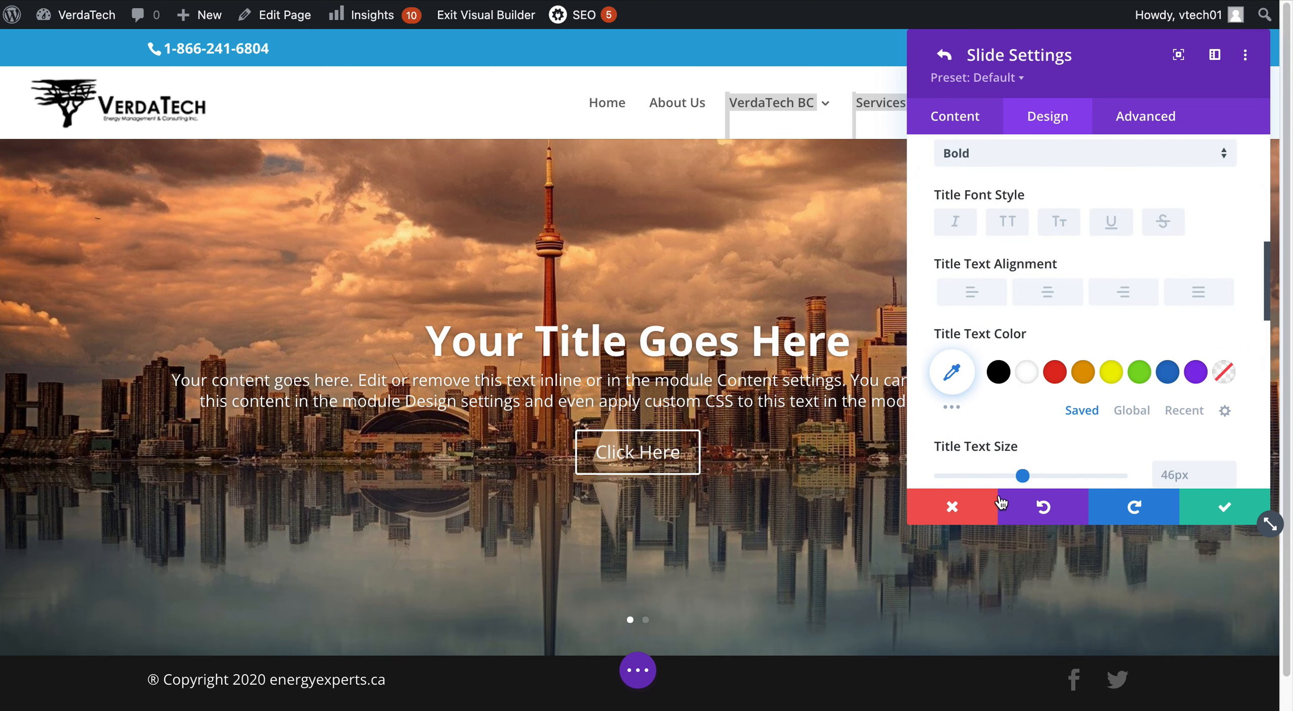
left_click_drag(1022, 430, 1057, 426)
scroll(1070, 389, "down", 1)
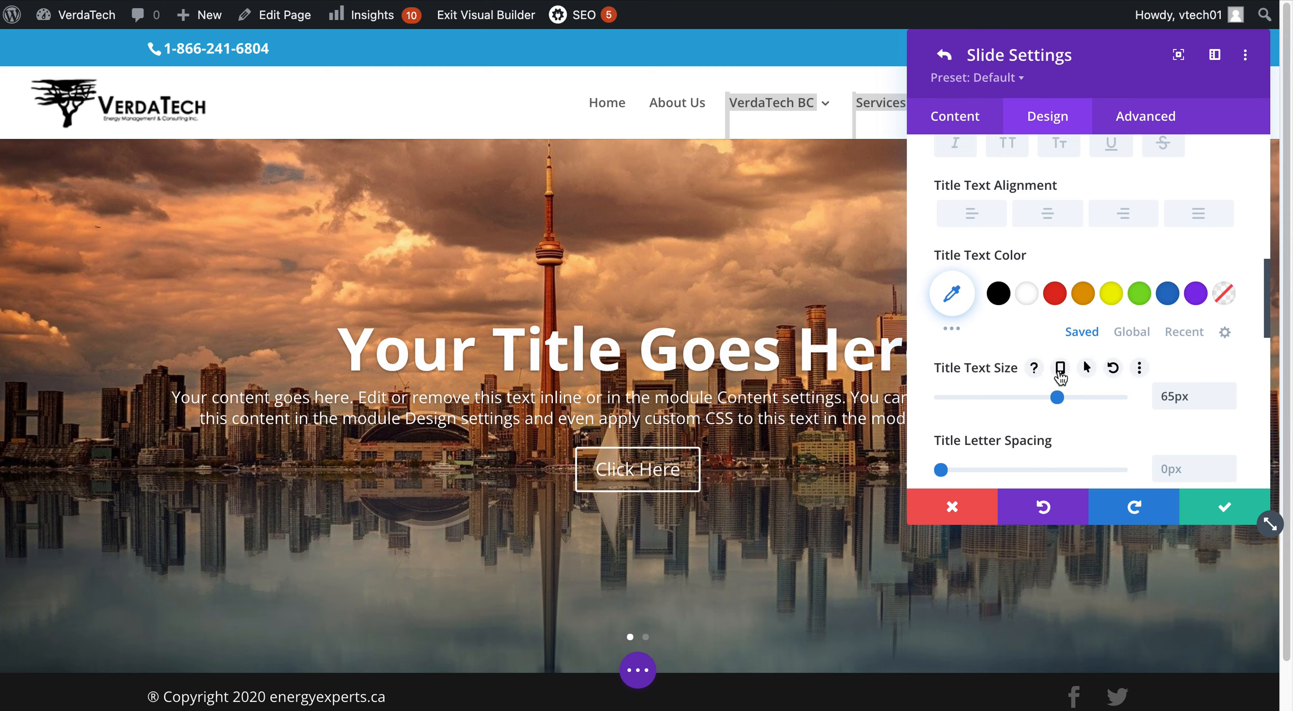
left_click(1061, 368)
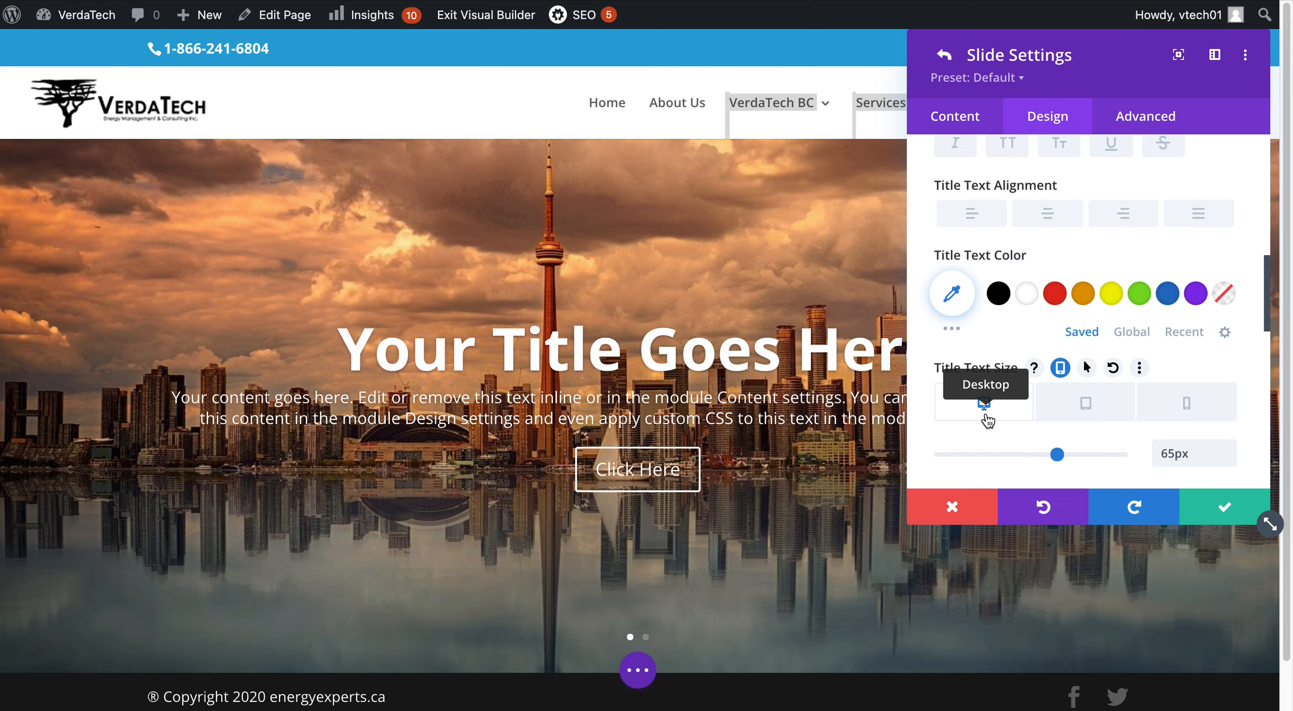
left_click(1081, 402)
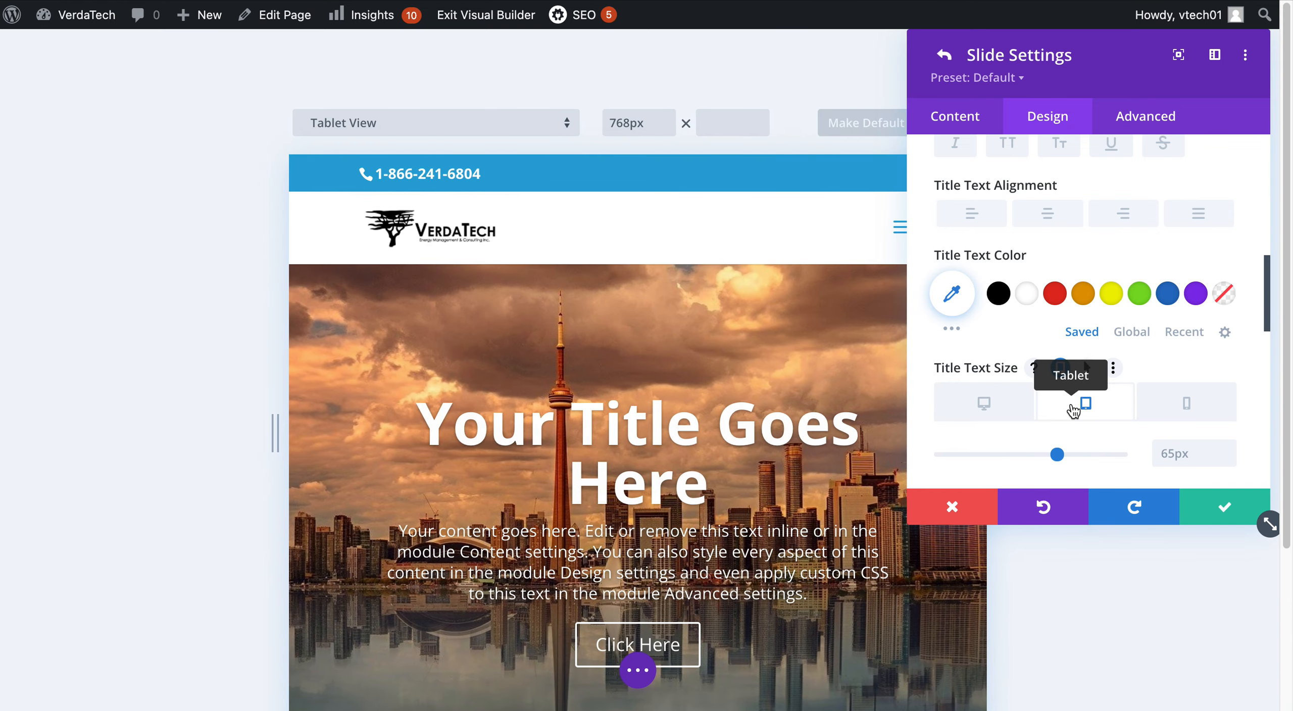
left_click_drag(1057, 454, 1018, 455)
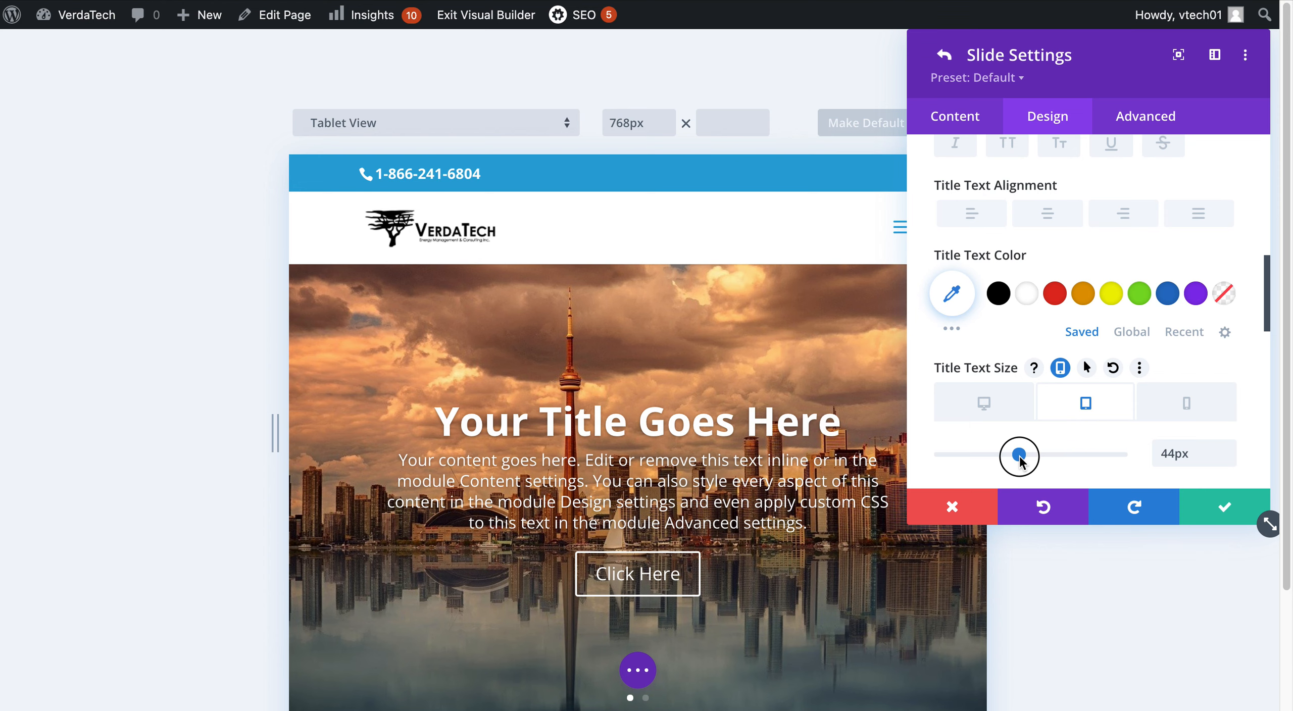
left_click(1186, 409)
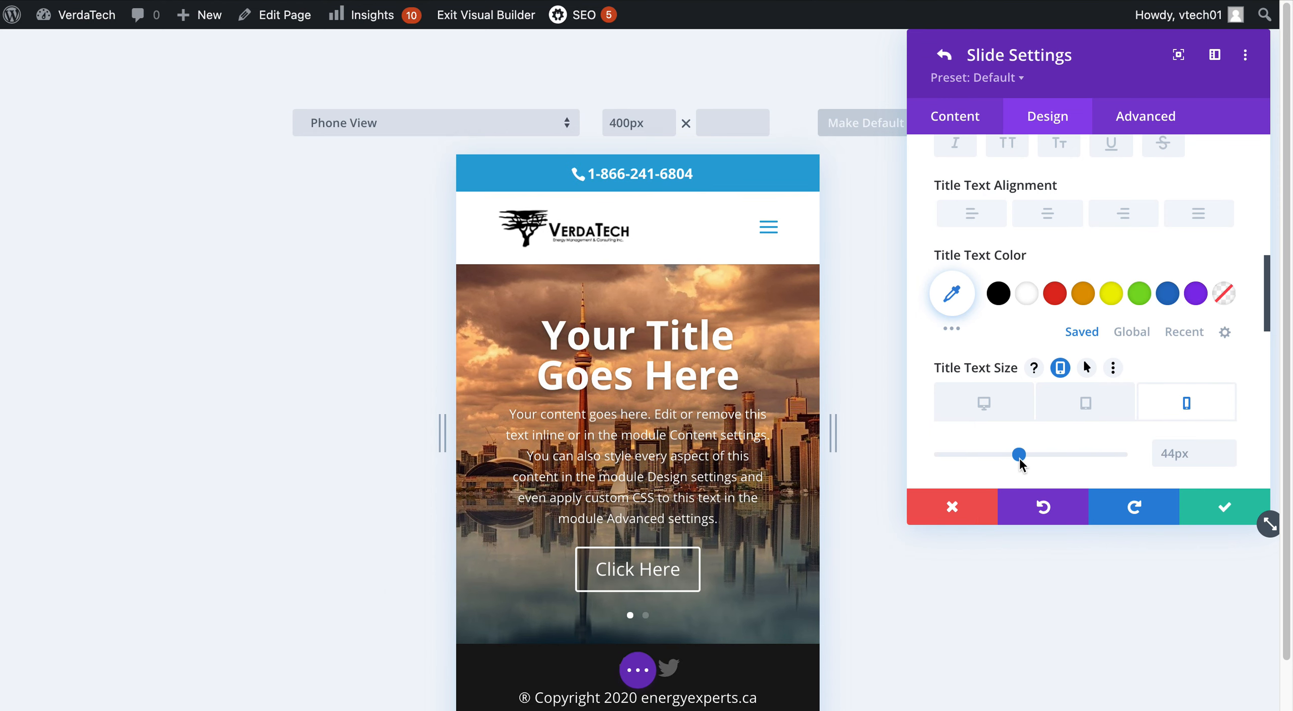
left_click_drag(1019, 455, 1012, 455)
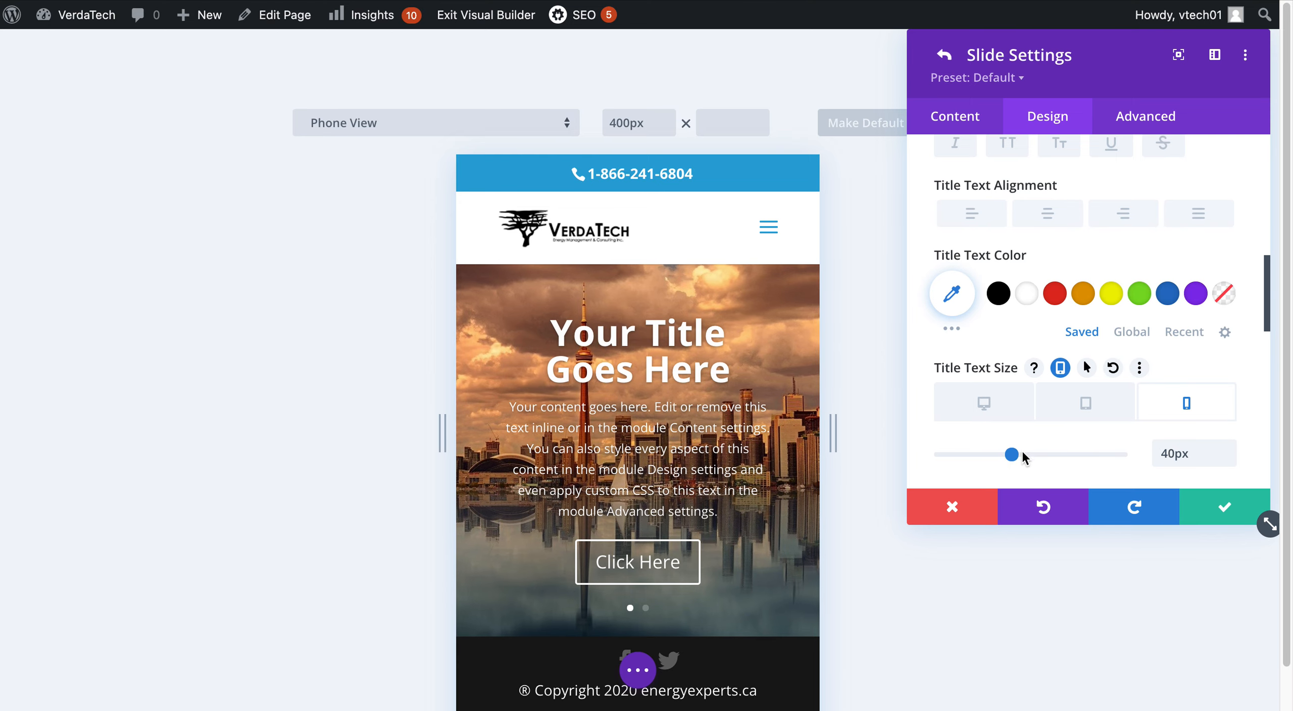
left_click(992, 412)
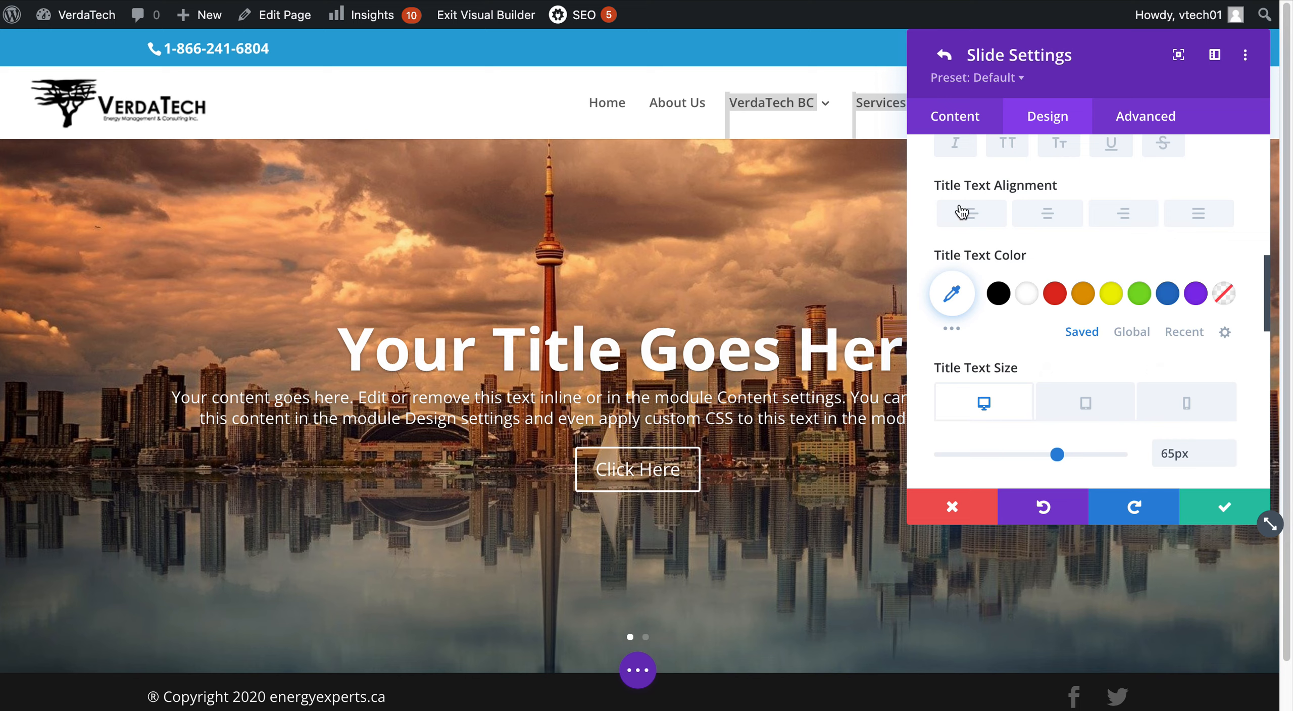
Remove the button from the first slide by clearing its "Click Here" button text.
scroll(1035, 386, "up", 10)
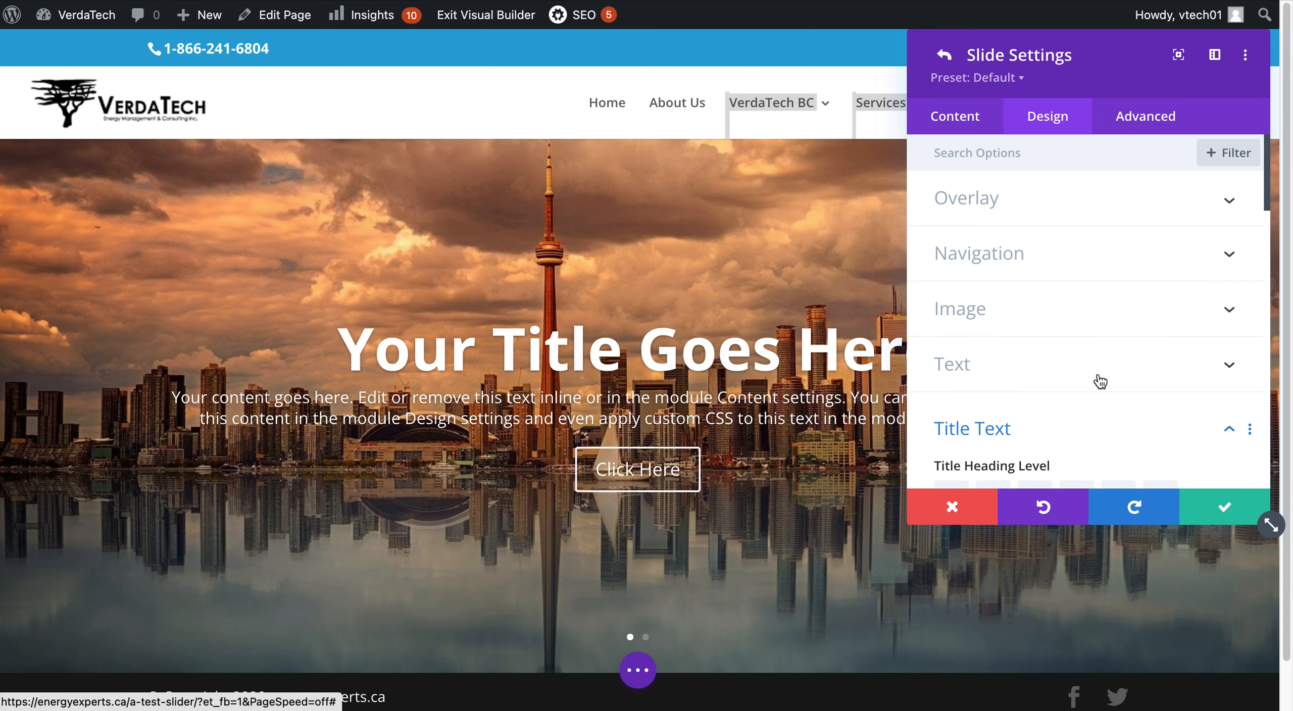
left_click(969, 130)
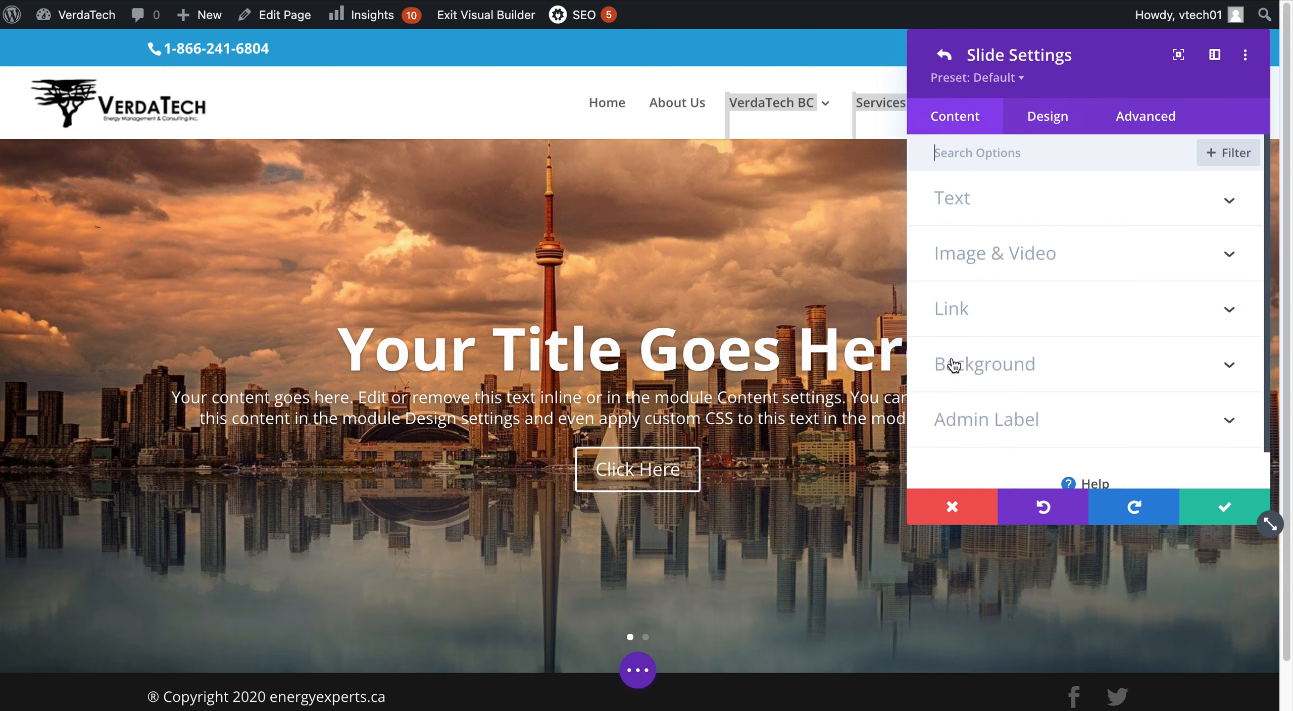
left_click(973, 307)
scroll(972, 233, "up", 3)
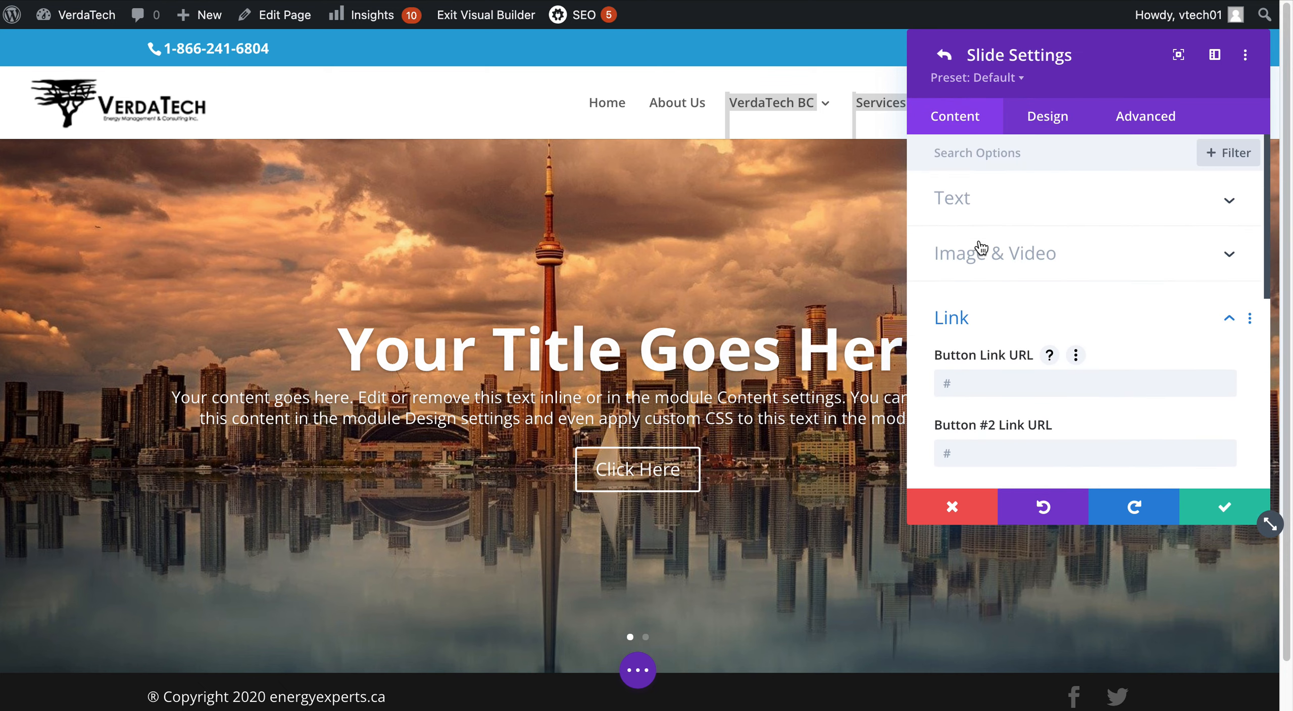
left_click(975, 204)
double_click(1015, 333)
triple_click(1015, 333)
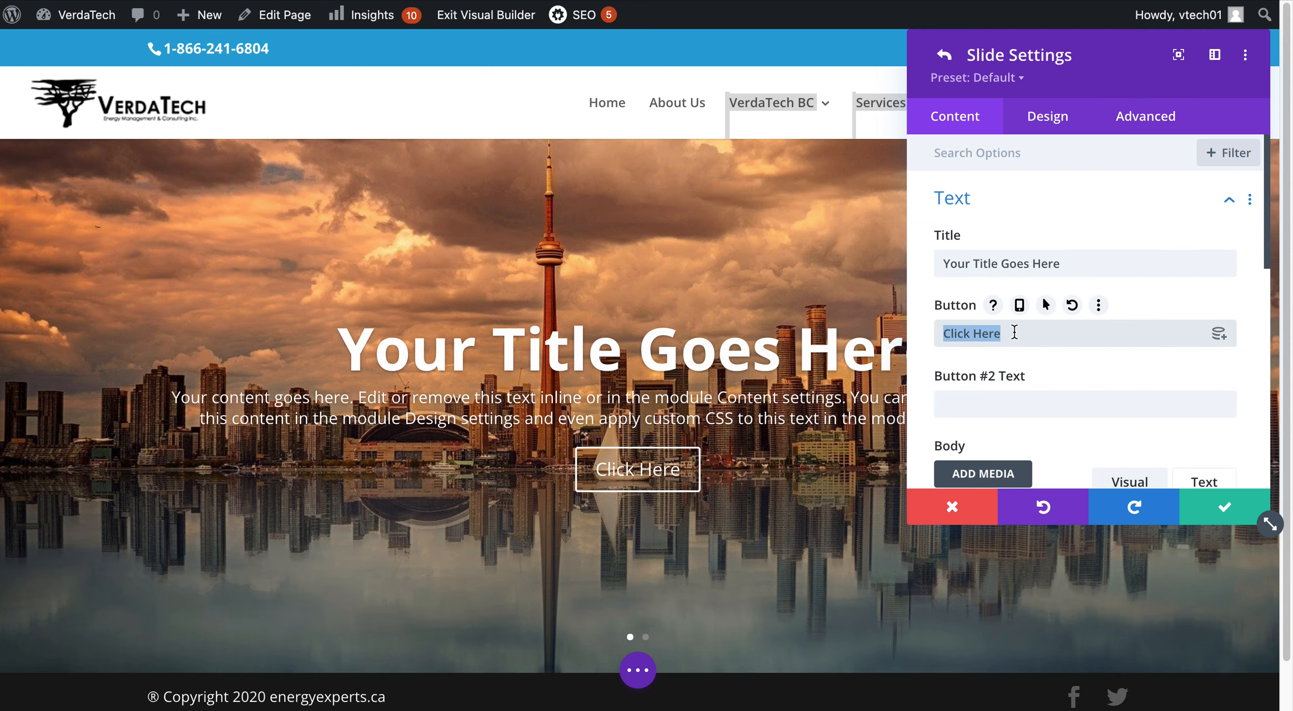
key("BackSpace")
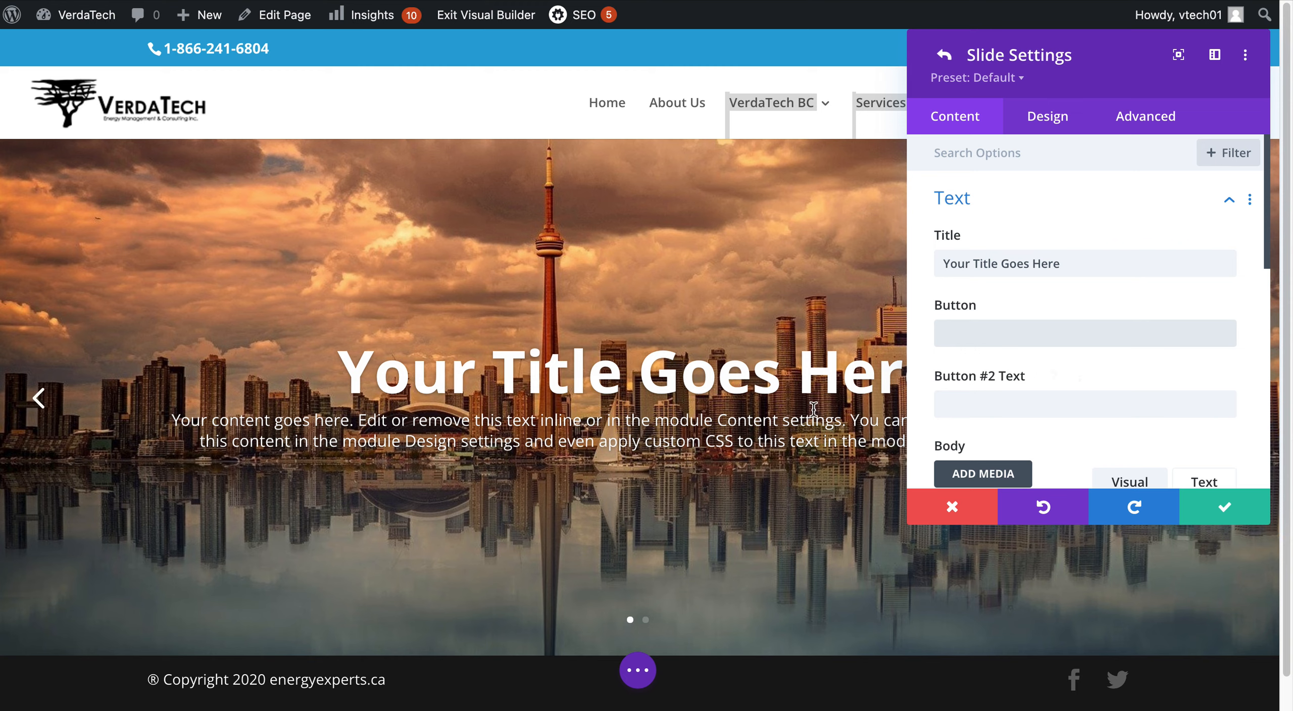
Set the body text size of the first slide to 22px.
left_click(1034, 129)
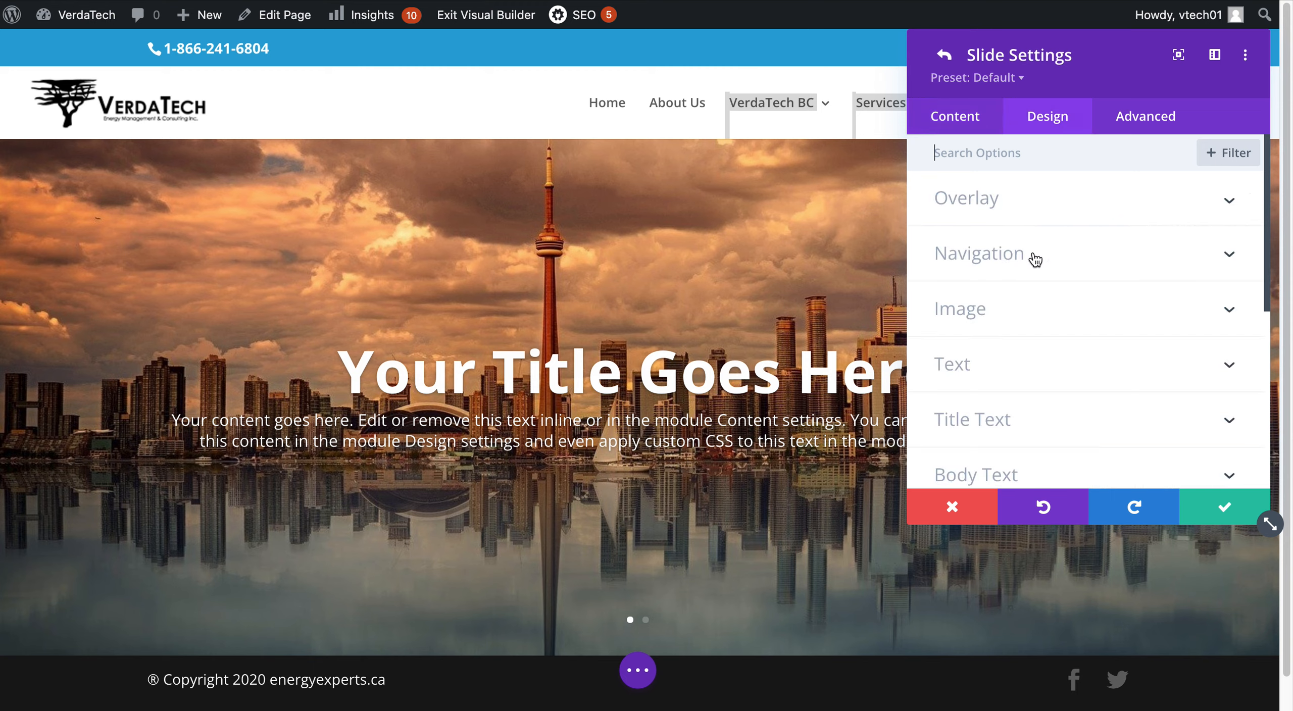
scroll(955, 260, "down", 6)
left_click(1019, 298)
scroll(975, 421, "down", 5)
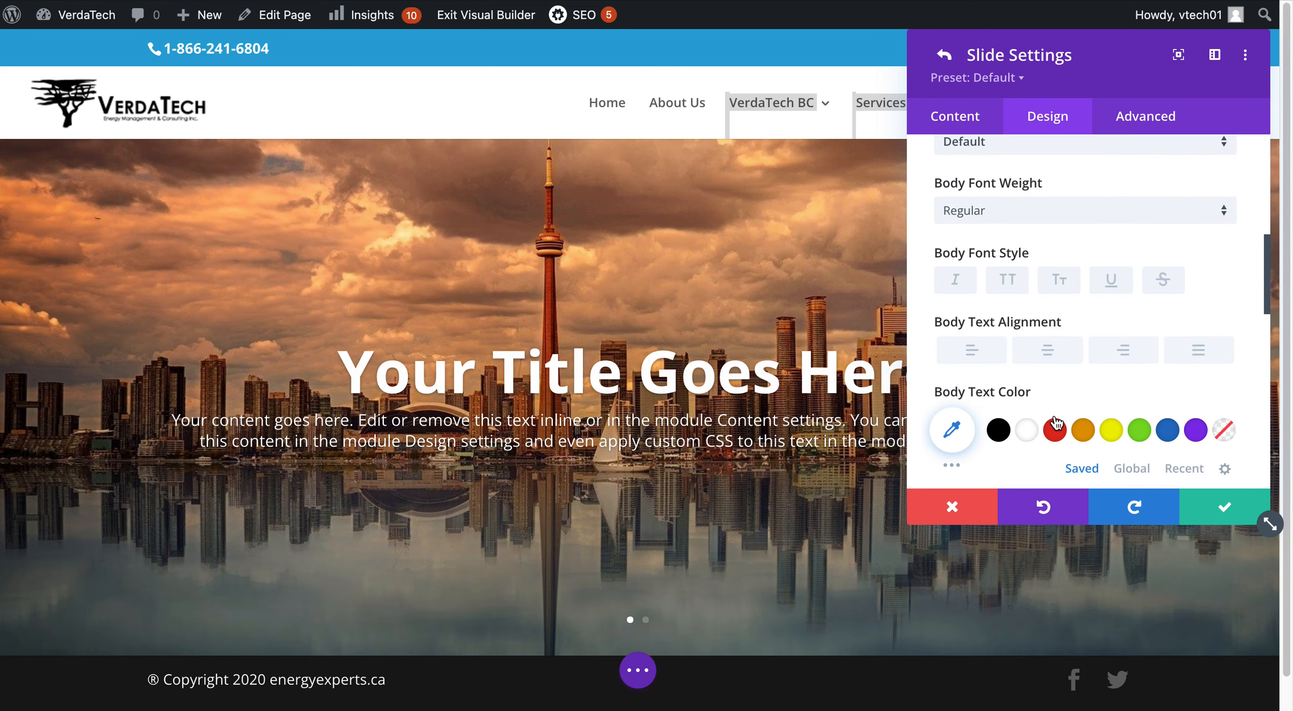
left_click_drag(972, 460, 980, 460)
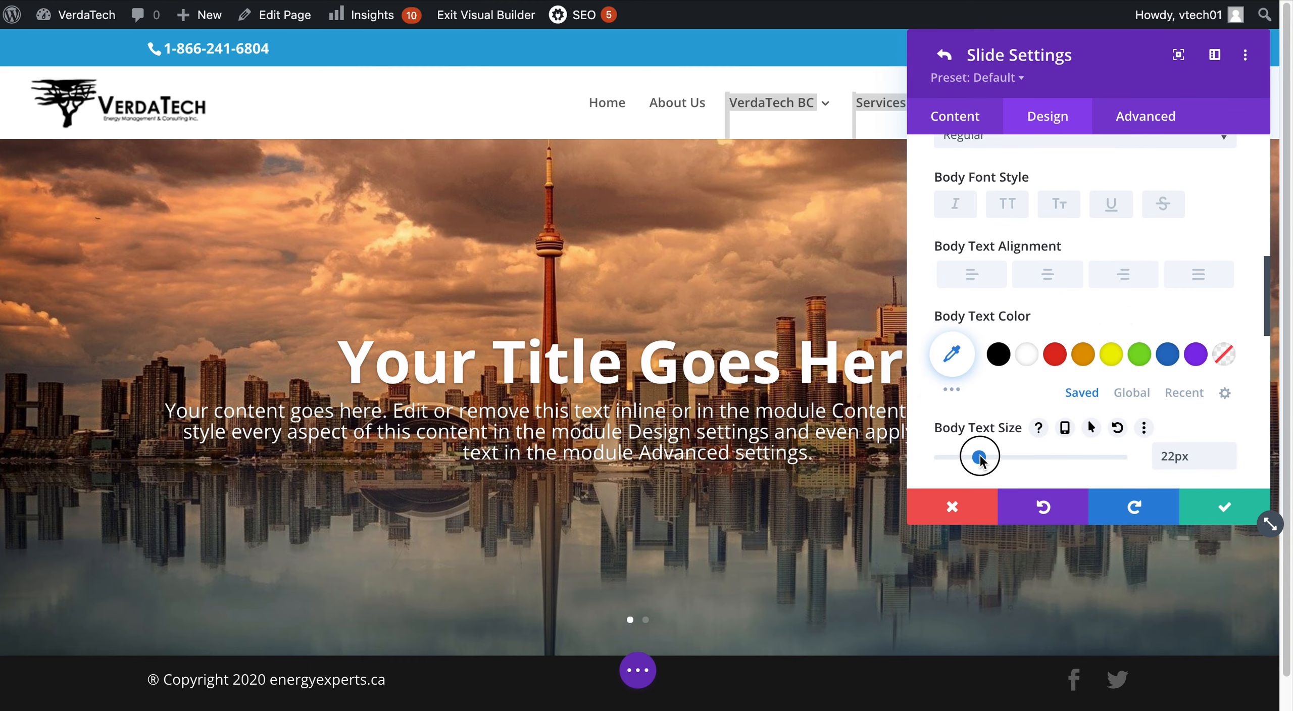
scroll(1021, 432, "down", 1)
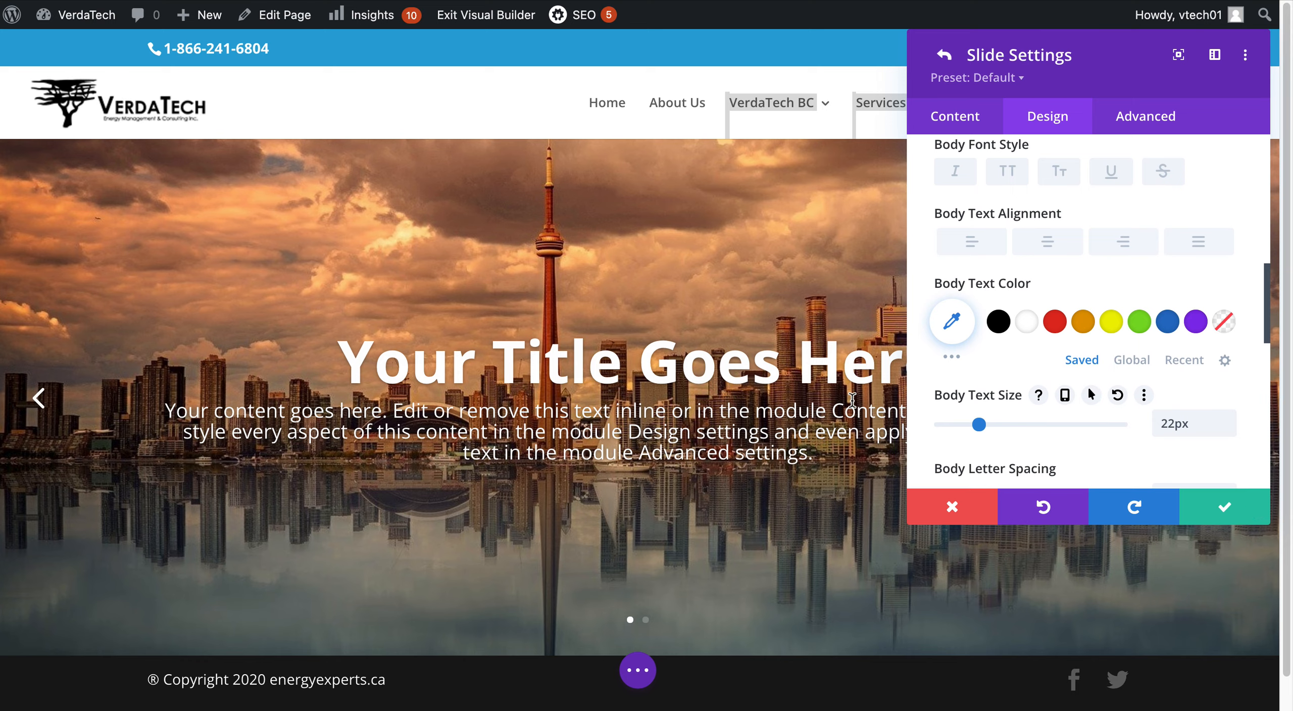
Apply the soft glow-style shadow preset to the slide's body text and make the shadow color black.
scroll(1048, 384, "down", 5)
scroll(1067, 379, "down", 5)
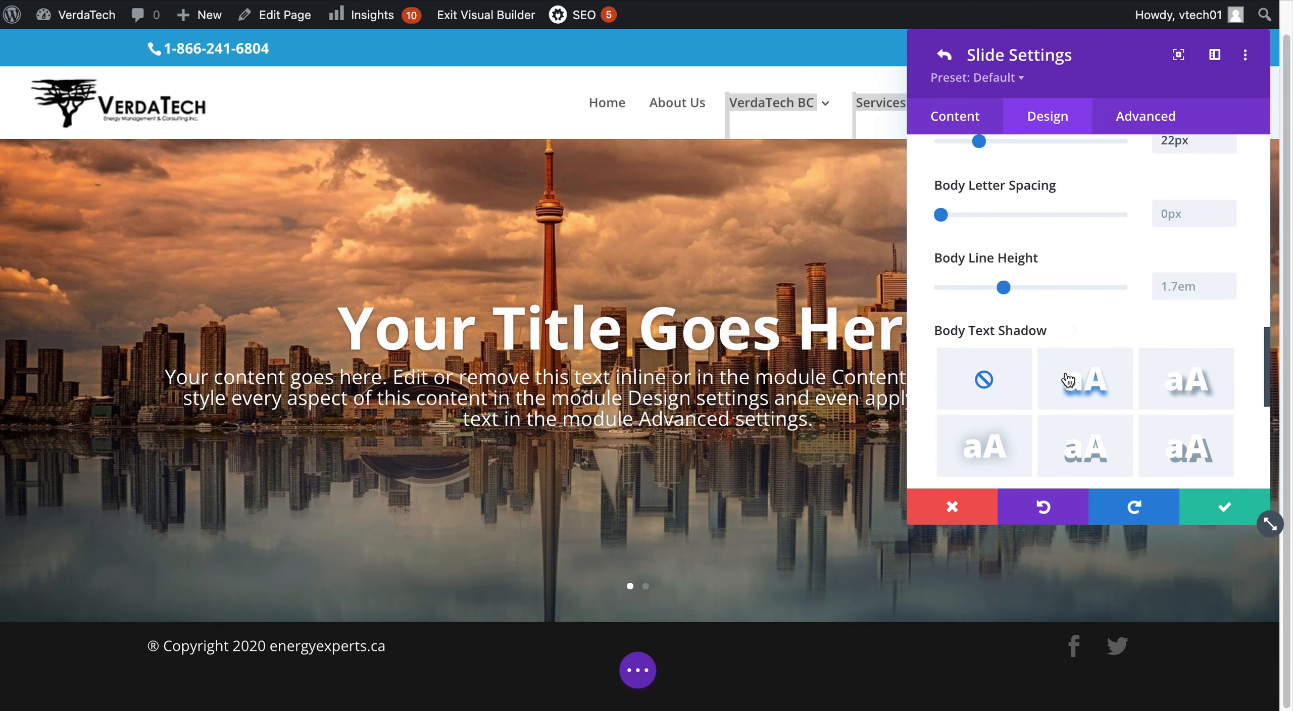
left_click(945, 202)
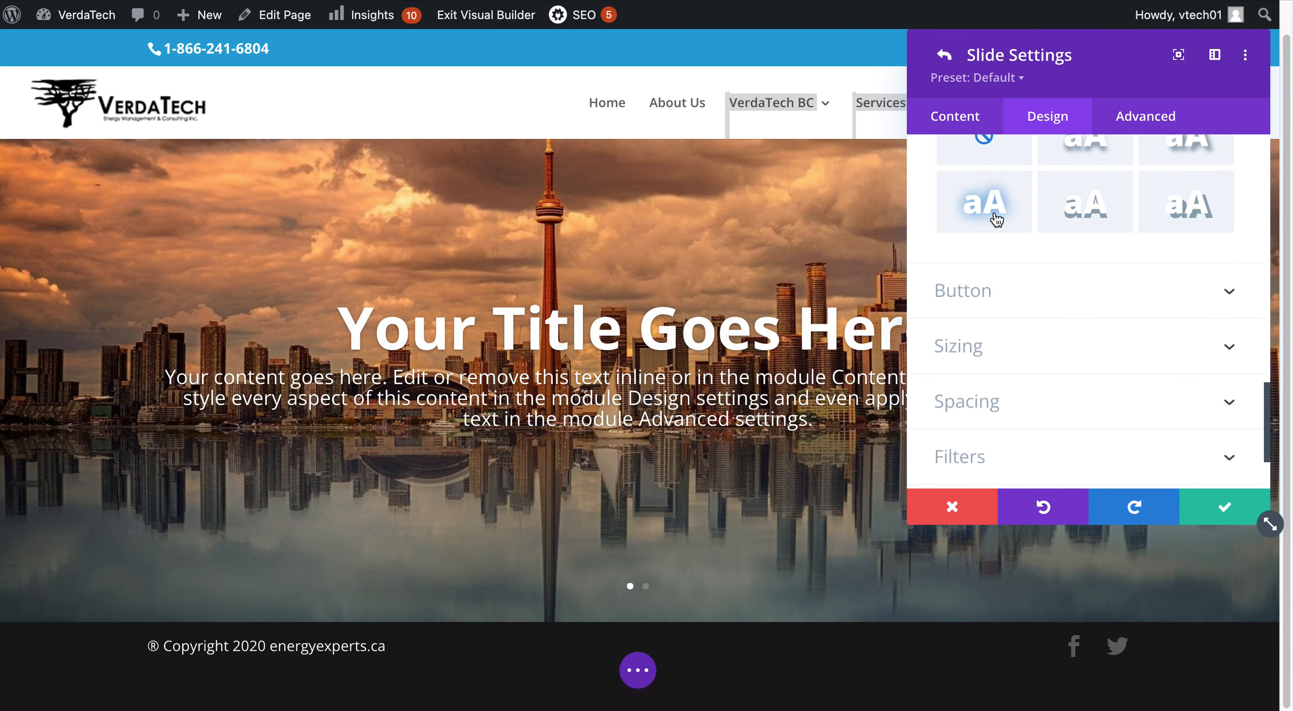
scroll(952, 303, "down", 5)
left_click(1007, 328)
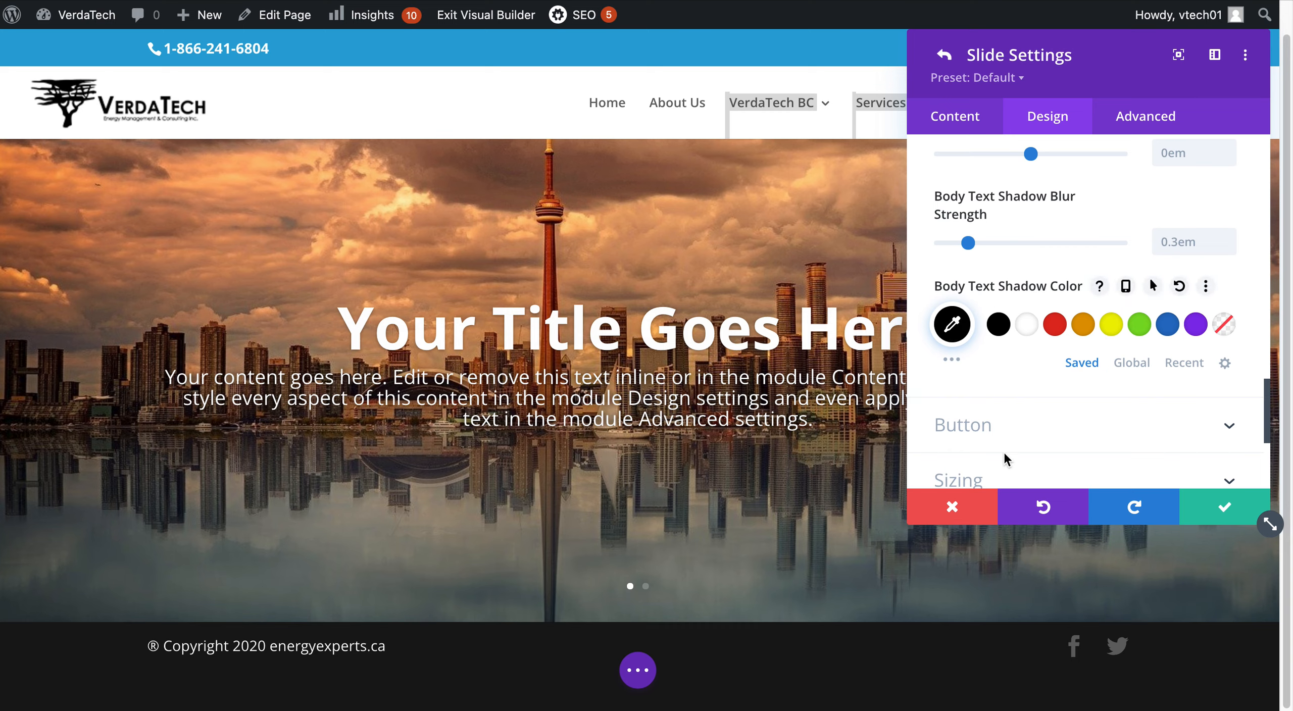
Apply the same glow-style shadow preset in black (#000000) to the slide's title text and save the slide settings.
scroll(1097, 447, "up", 5)
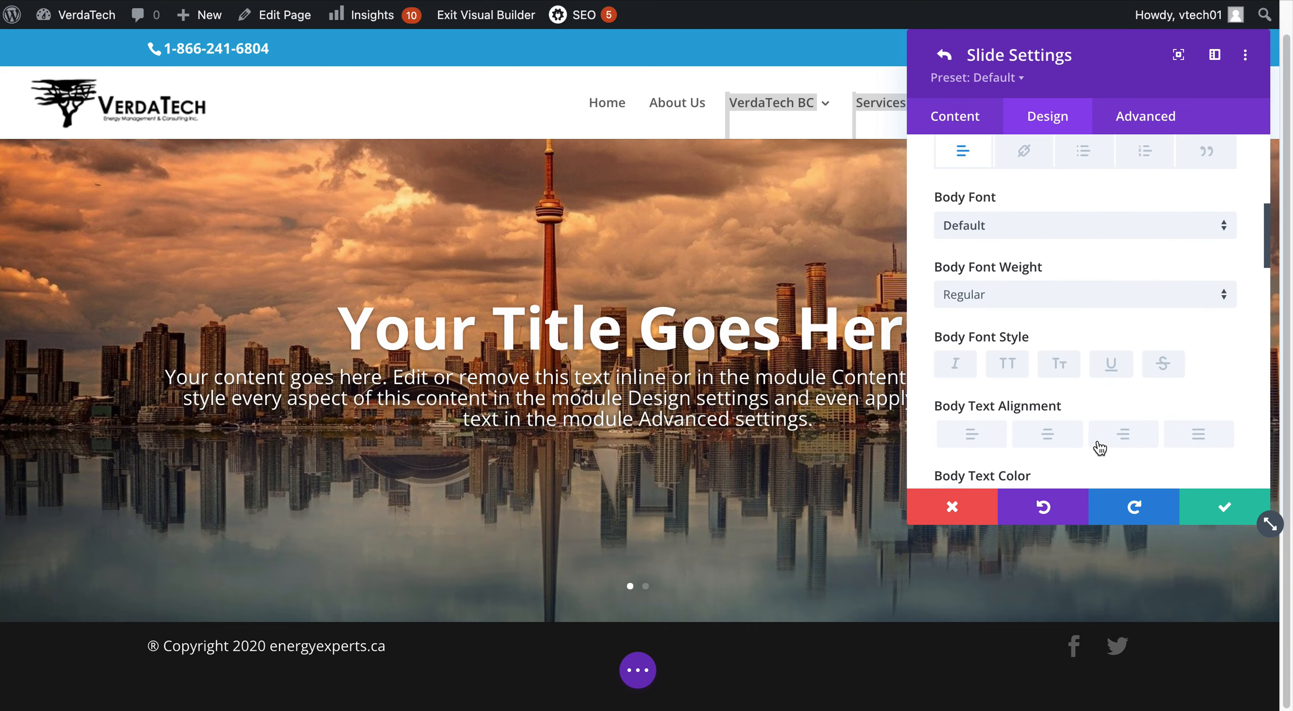
scroll(1096, 448, "up", 10)
left_click(993, 435)
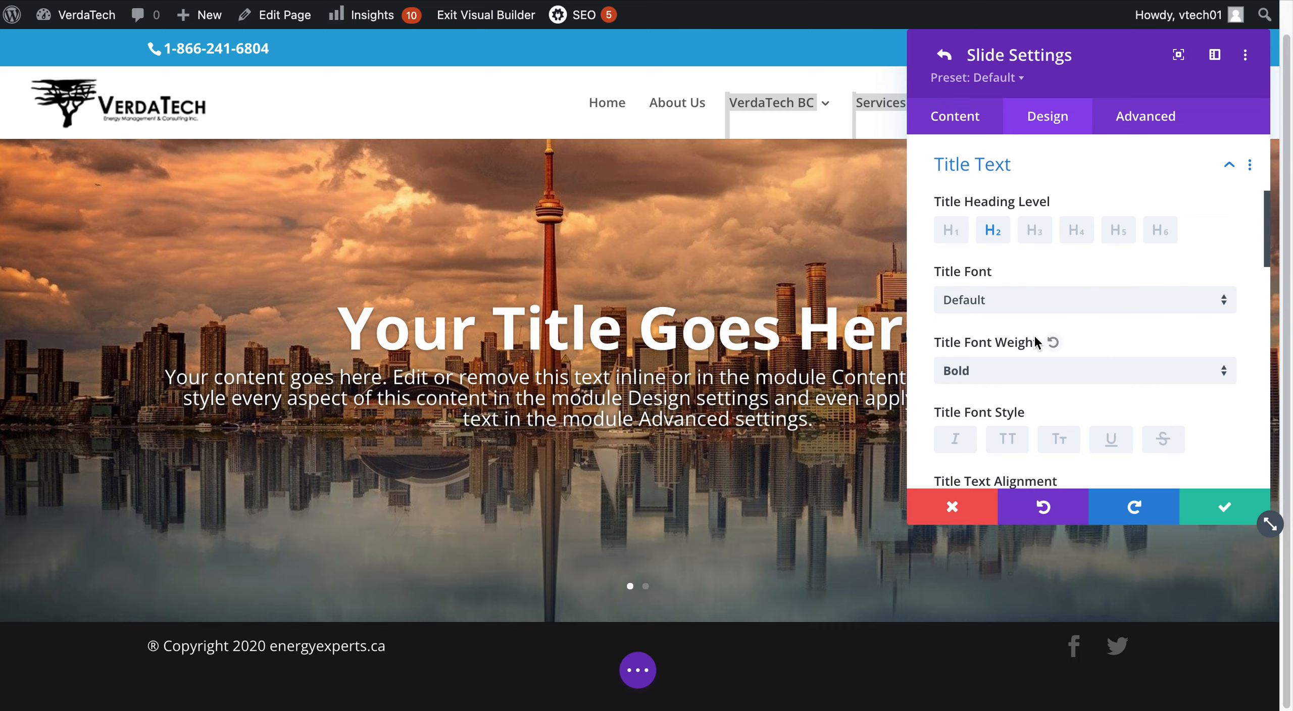
scroll(1010, 354, "down", 8)
left_click(992, 411)
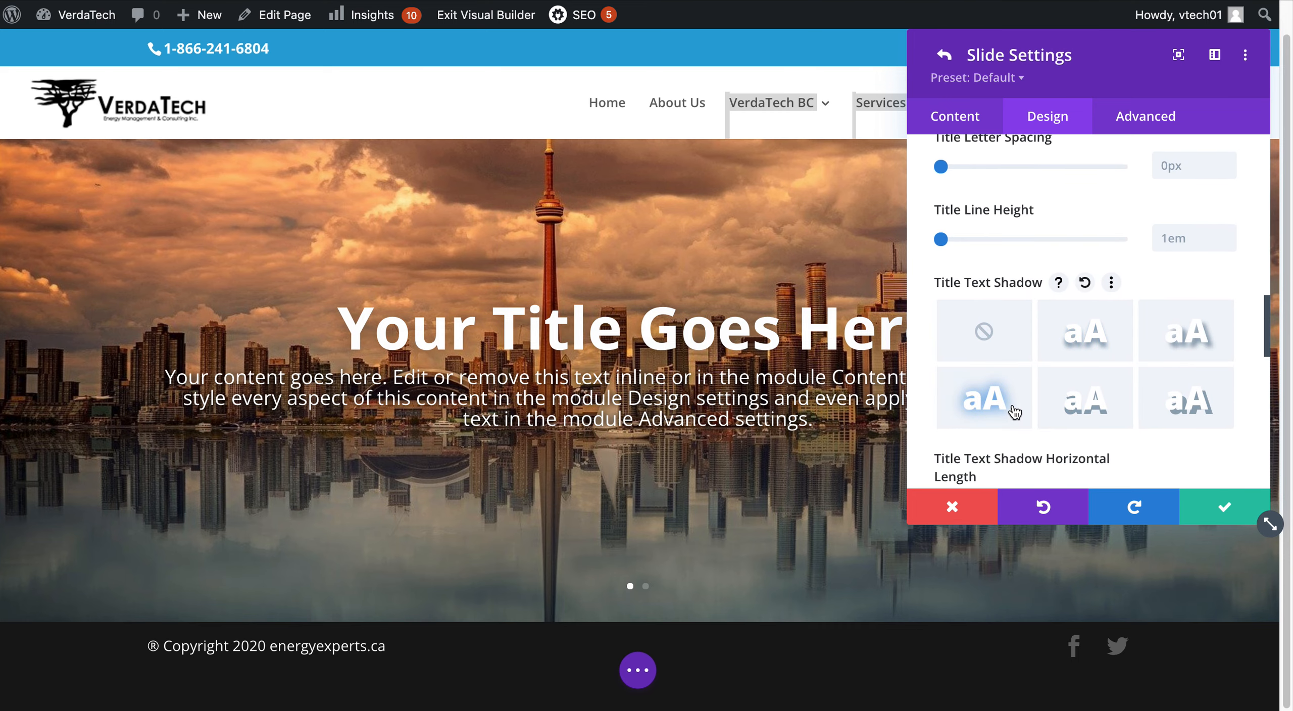
scroll(985, 435, "down", 8)
left_click(998, 309)
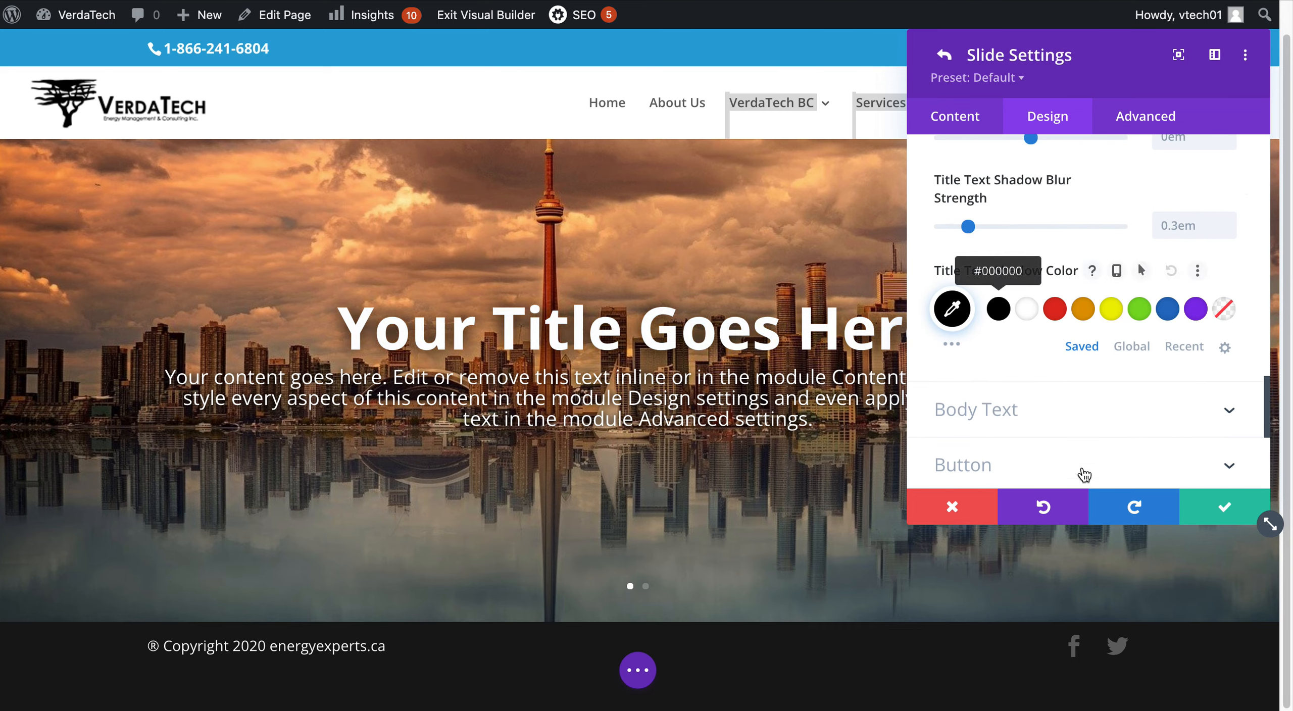
left_click(1215, 507)
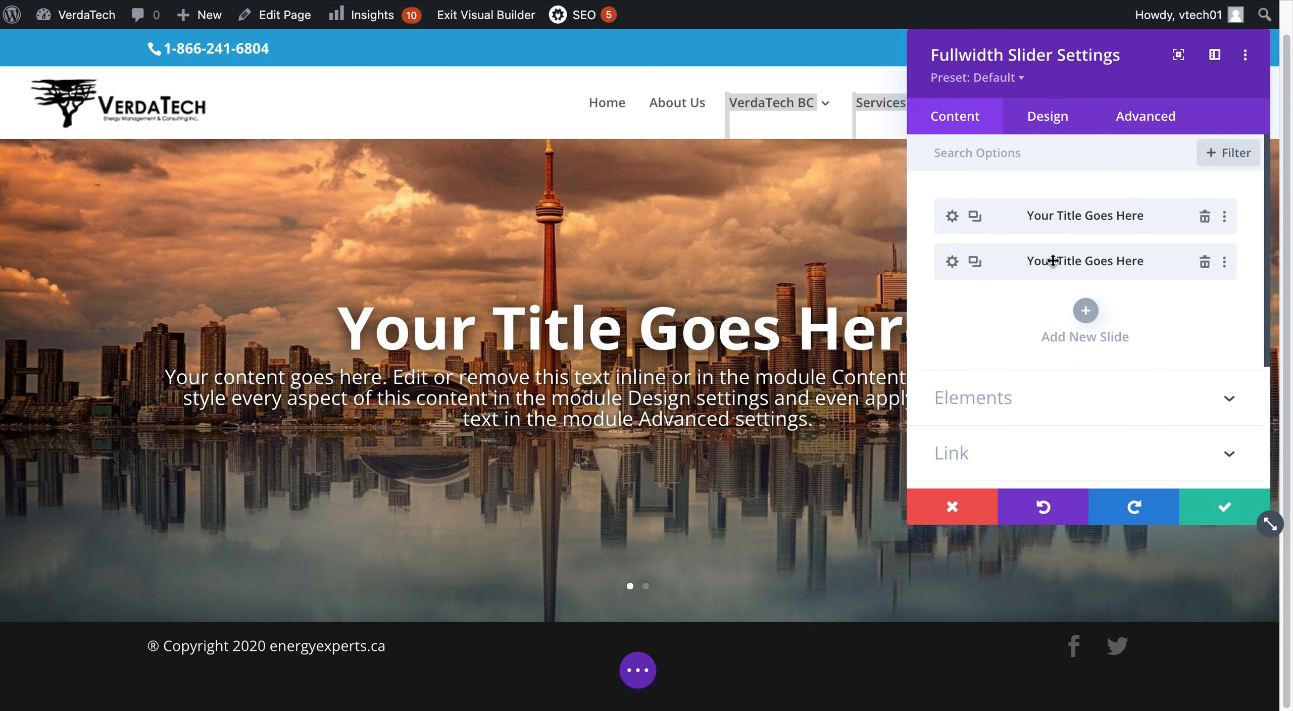
Copy the first slide's item styles and paste them onto the second slide.
left_click(952, 261)
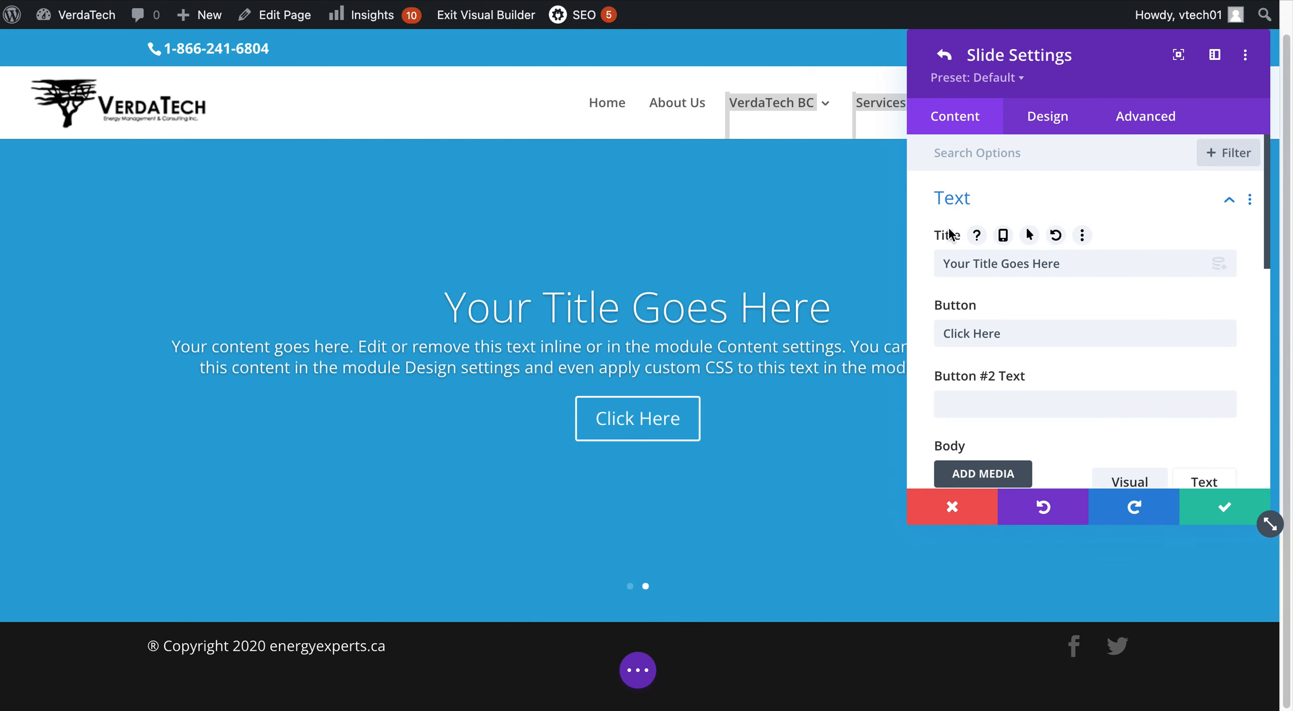
left_click(944, 57)
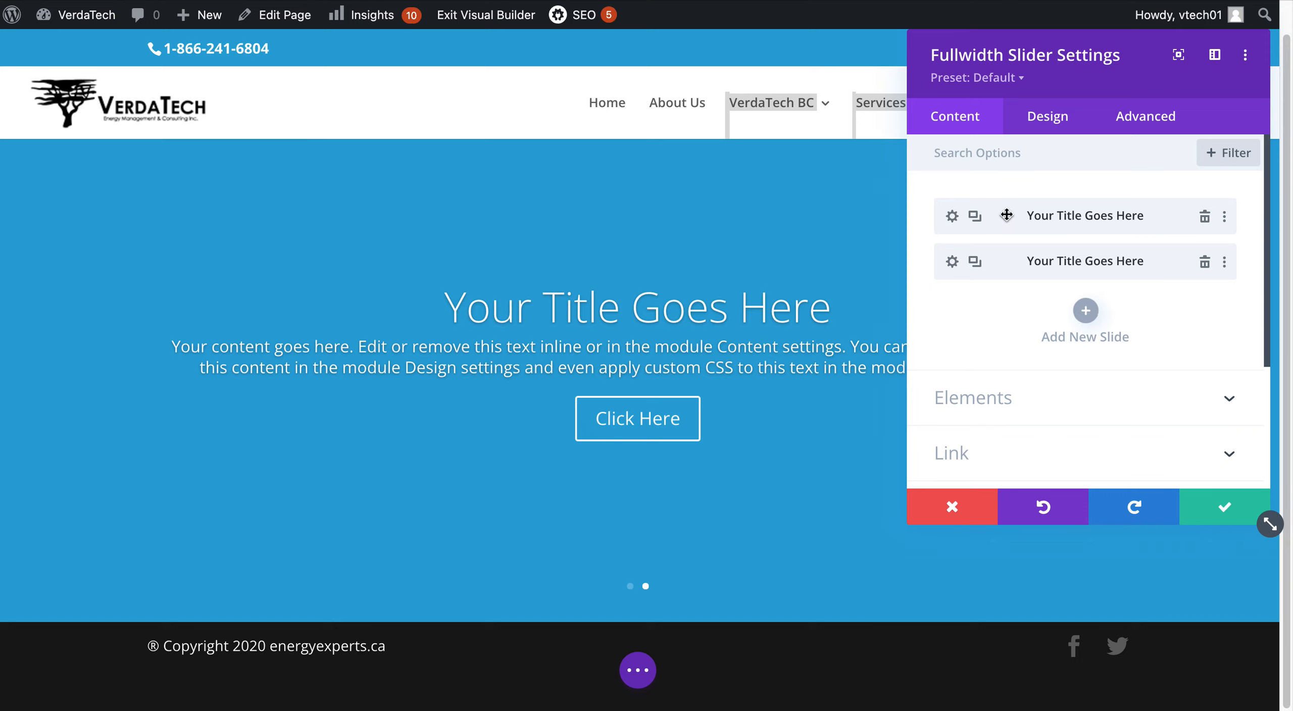
right_click(1007, 214)
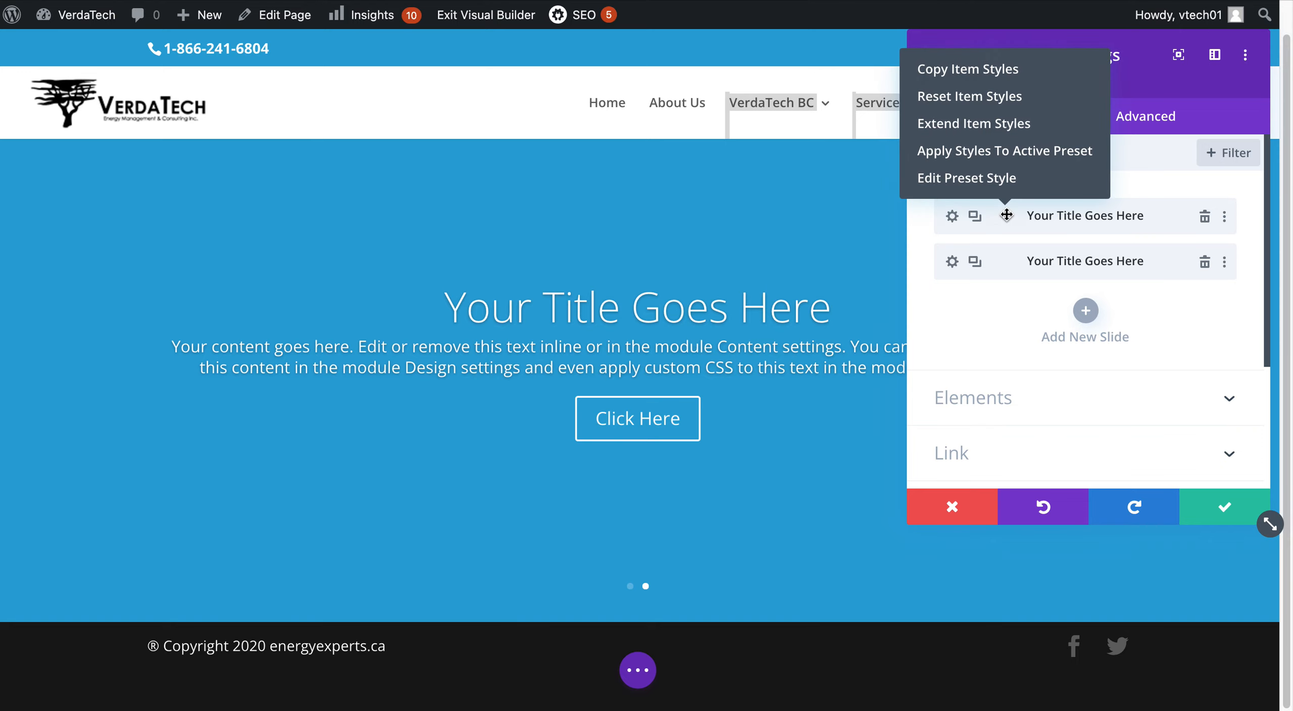
left_click(980, 71)
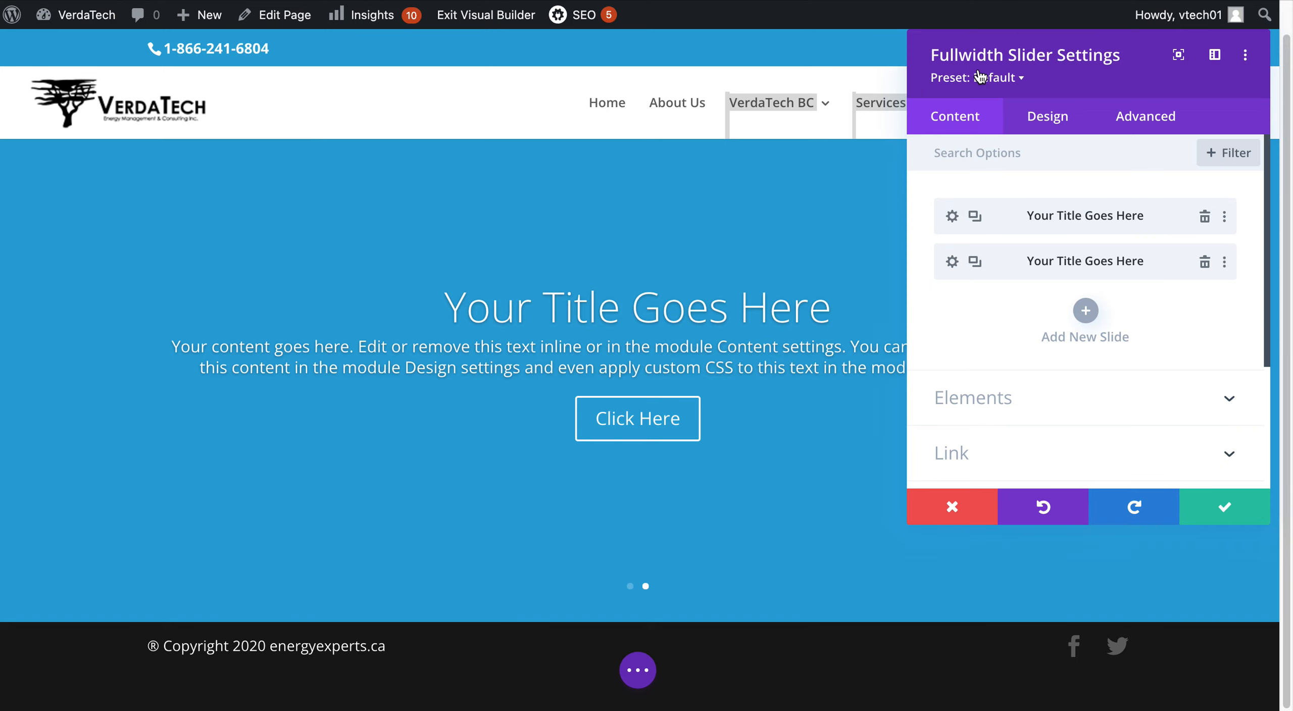
right_click(1007, 270)
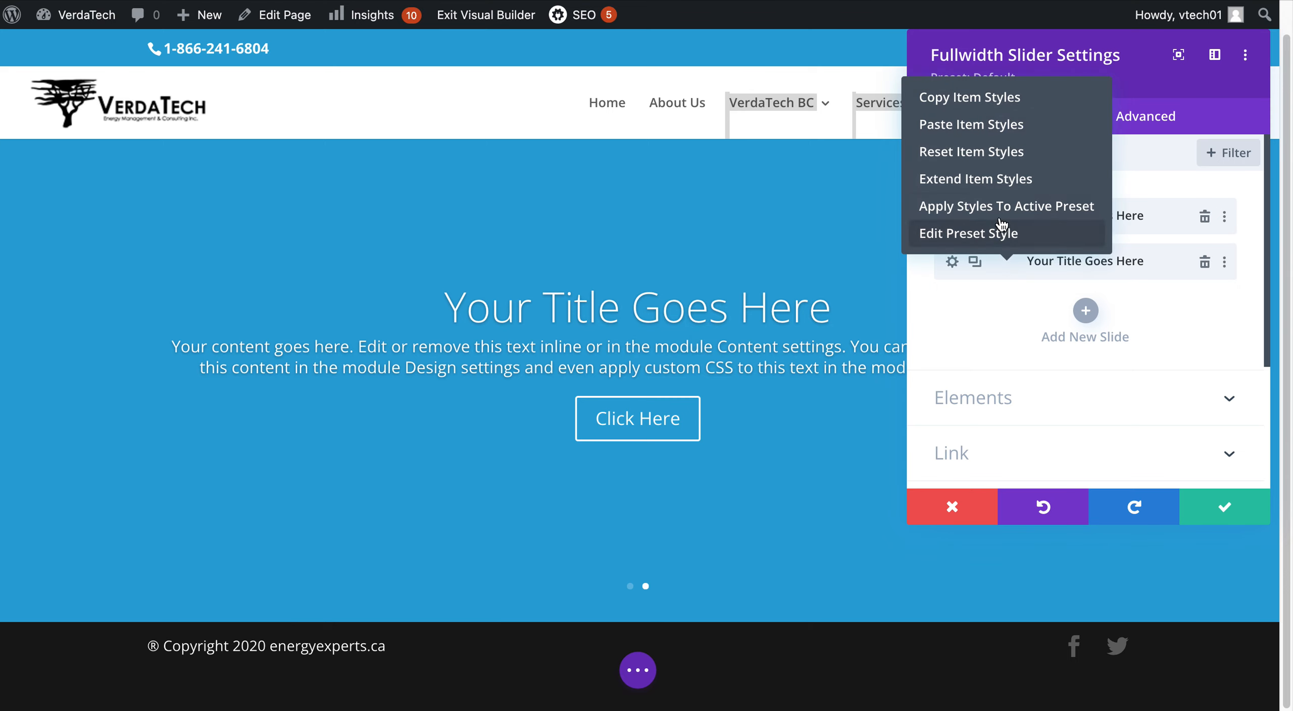
left_click(994, 130)
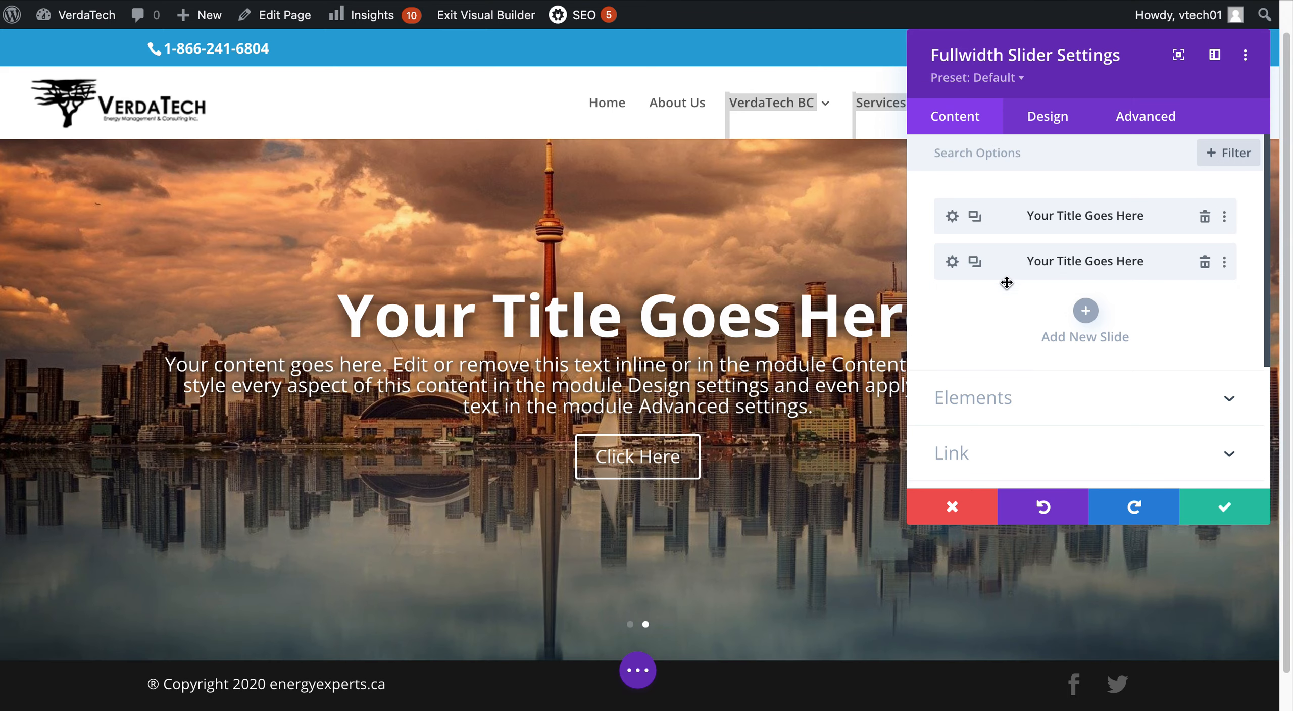
Check the second slide's content settings and delete that slide from the slider.
left_click(952, 261)
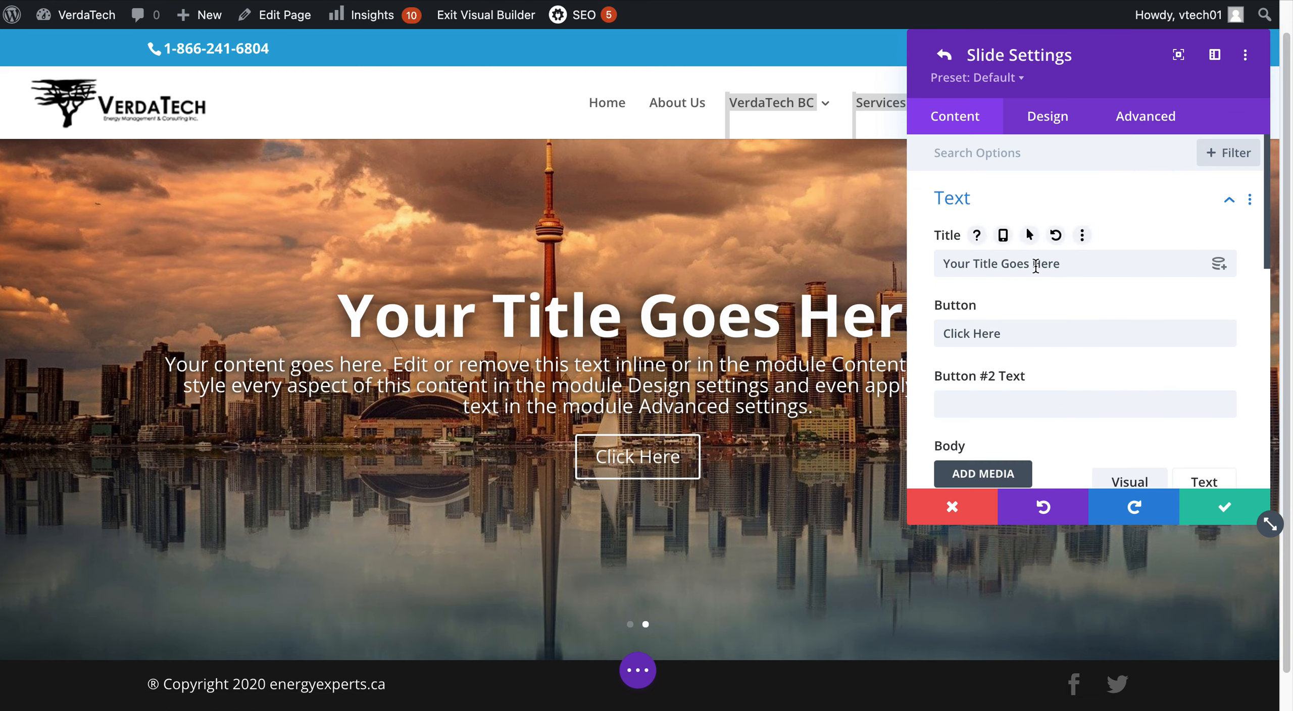
left_click(1069, 264)
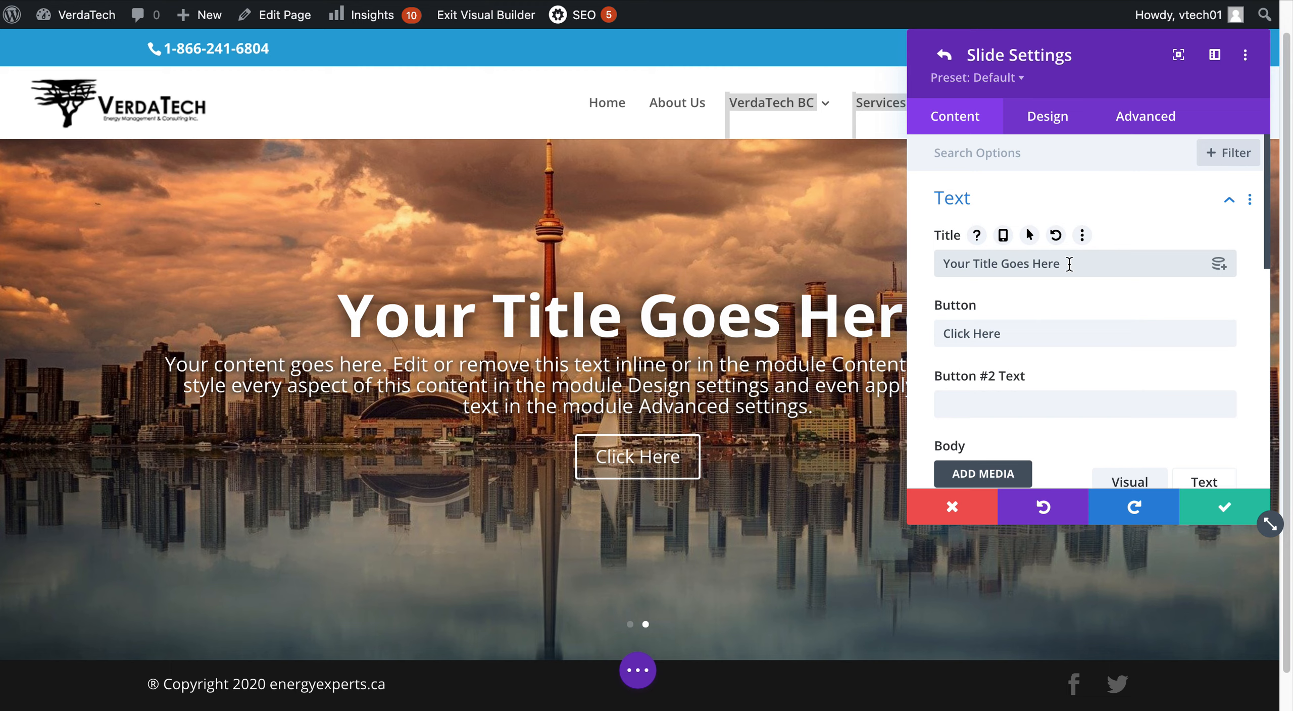
left_click_drag(1069, 263, 836, 274)
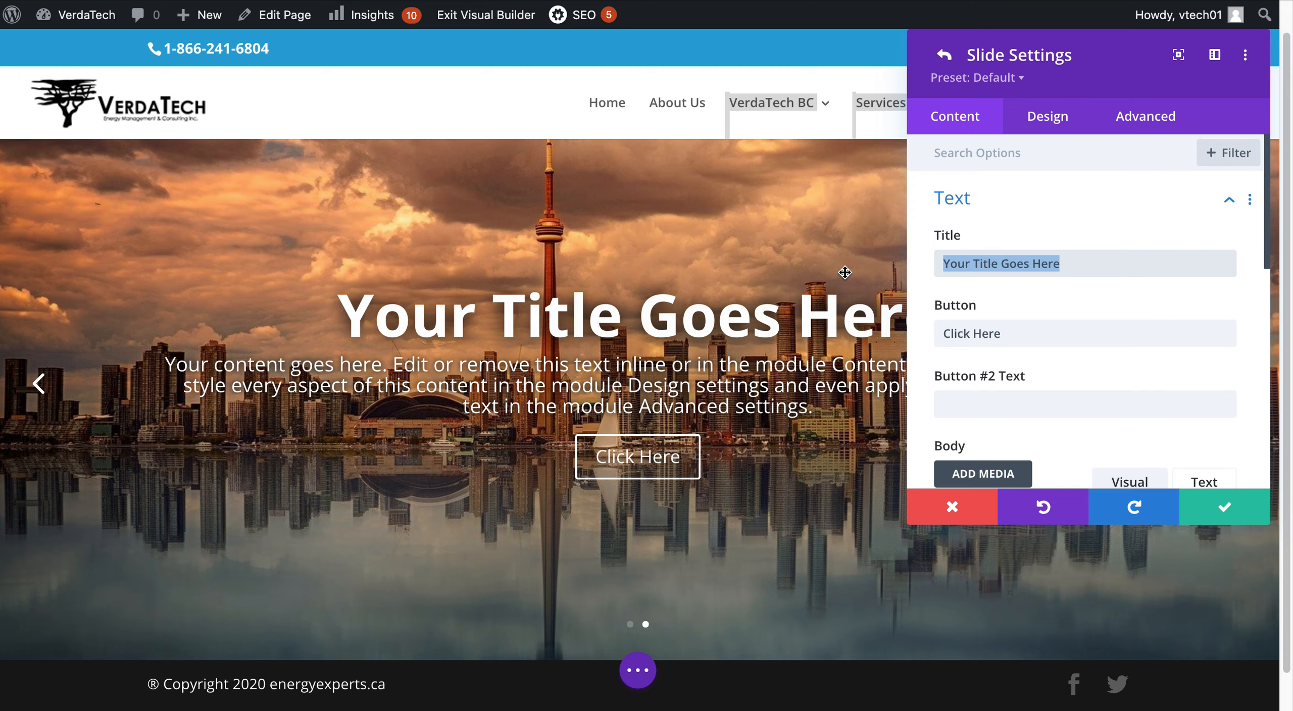
left_click(943, 54)
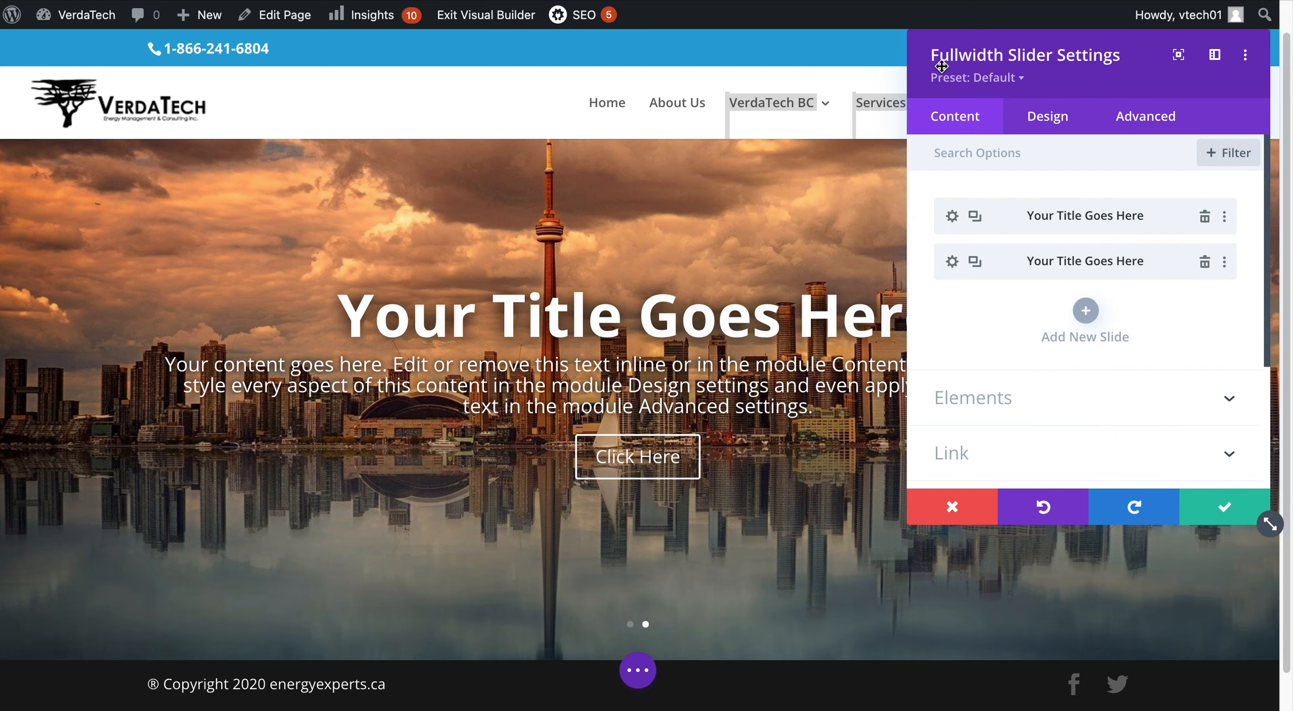
left_click(1204, 263)
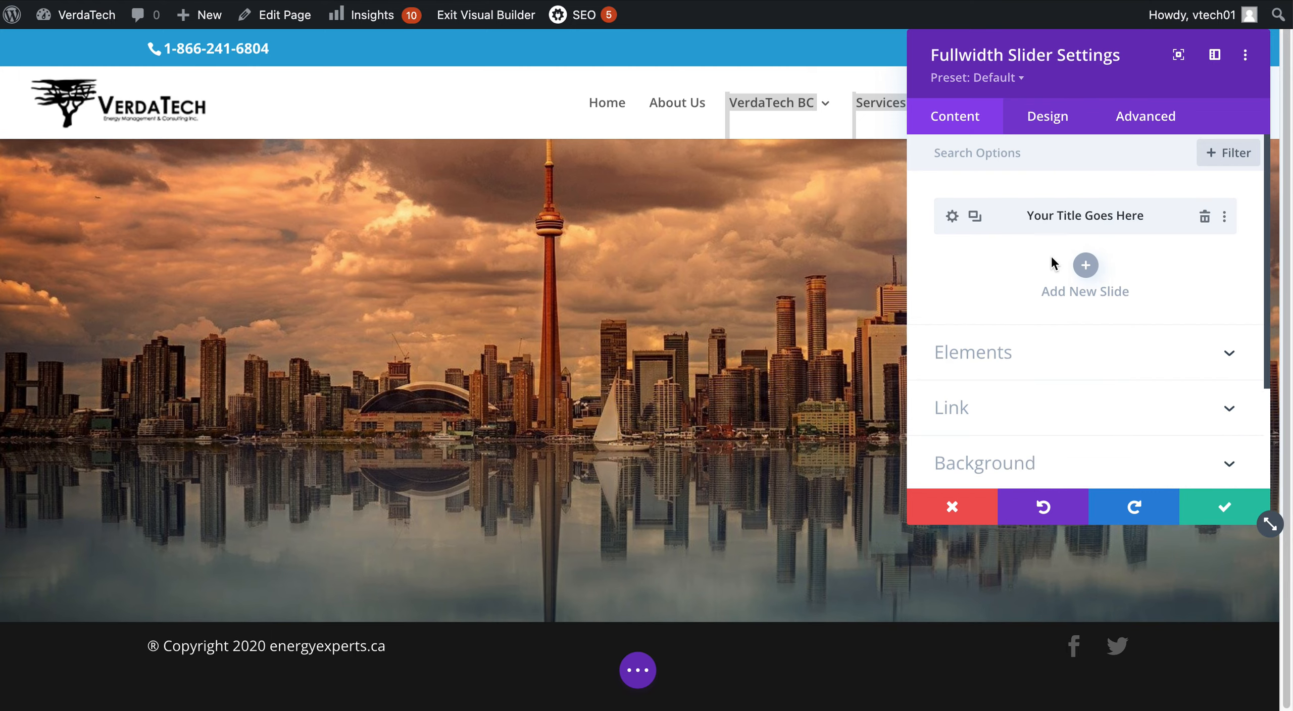
Add a new slide titled "Test 2" and restore its "Click Here" button text after clearing it.
left_click(1061, 216)
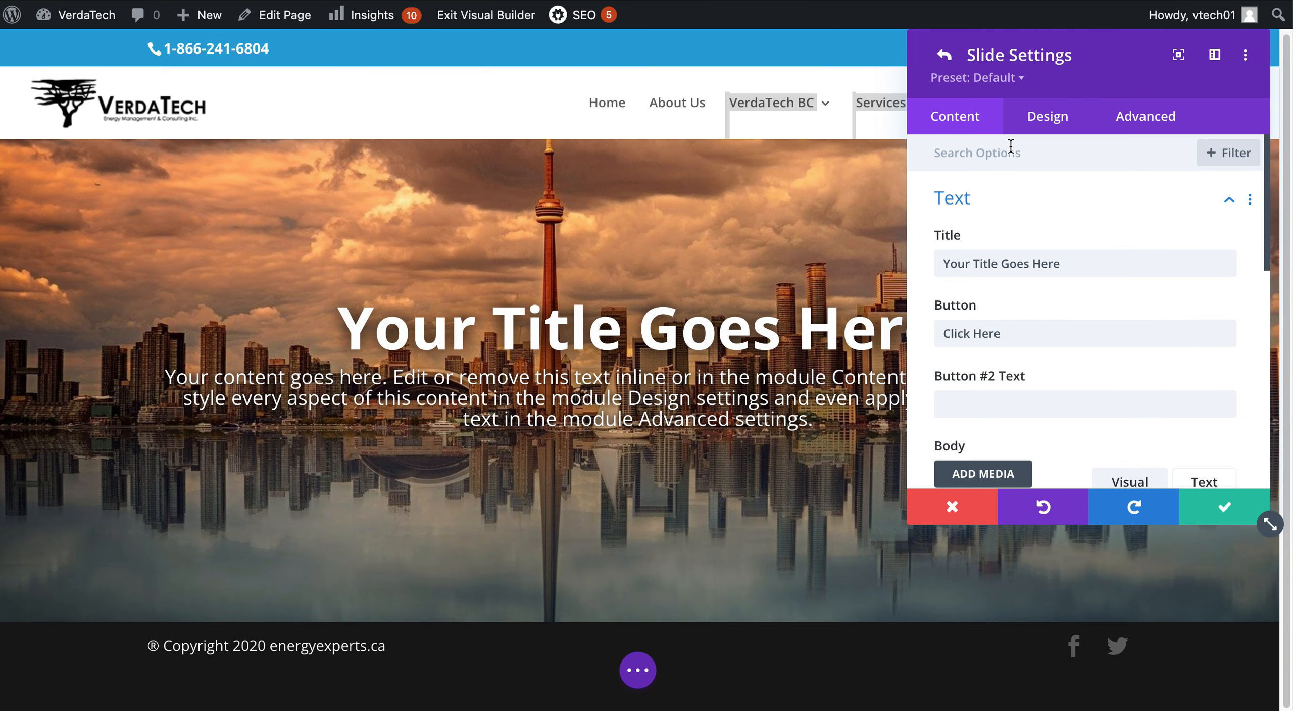
triple_click(1010, 265)
type("Ts")
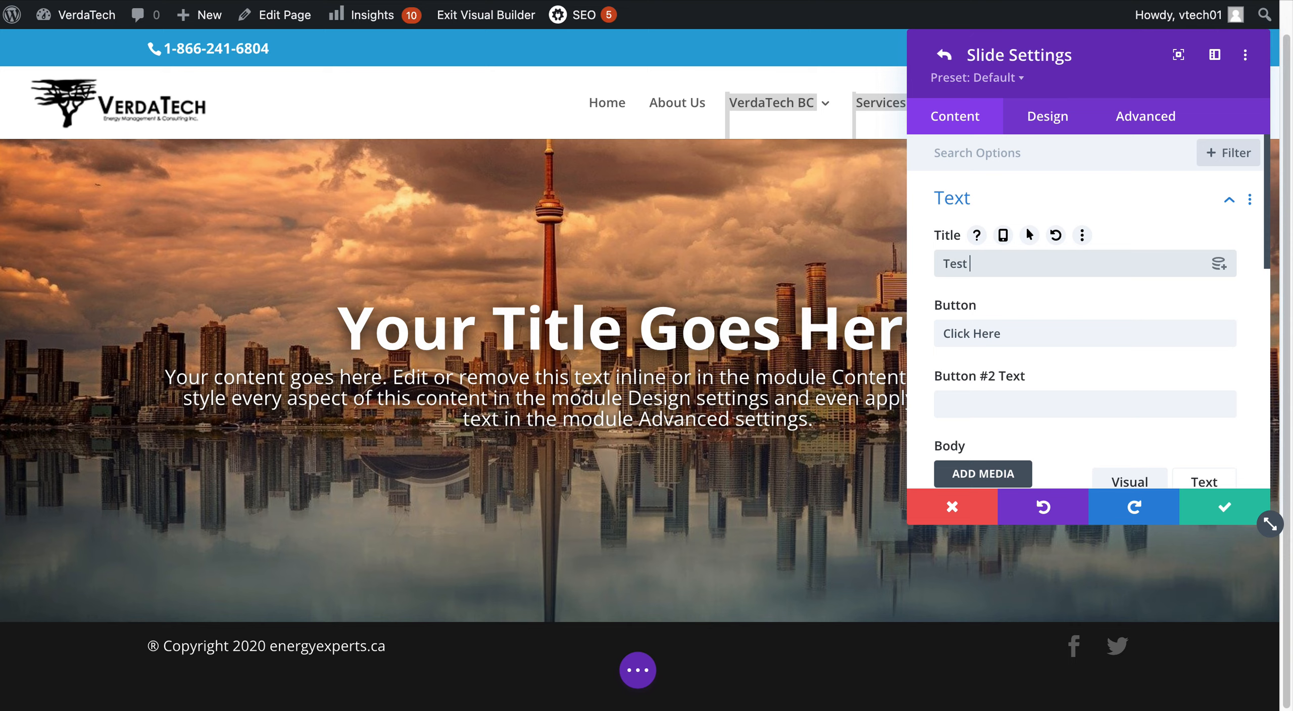
triple_click(1010, 333)
key("BackSpace")
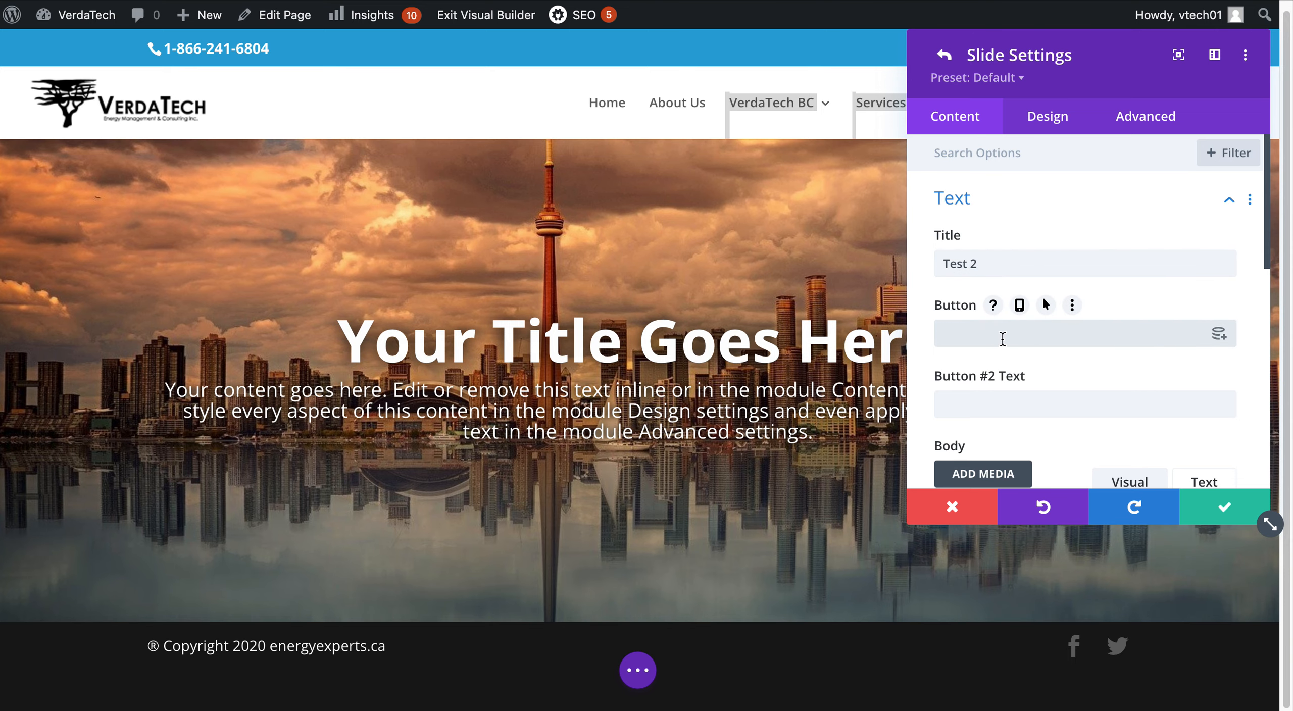
key("super+z")
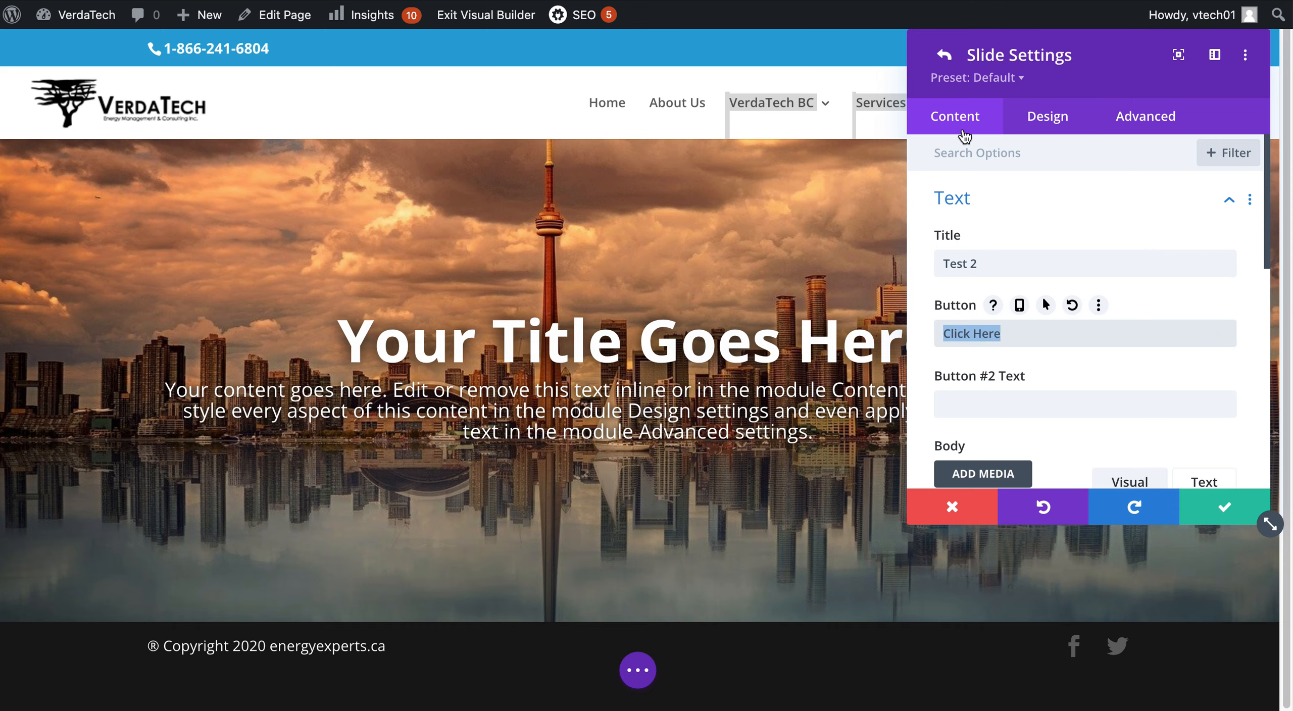
left_click(943, 55)
Paste the copied item styles onto the "Test 2" slide and set its button text to "Click Here...".
right_click(1028, 259)
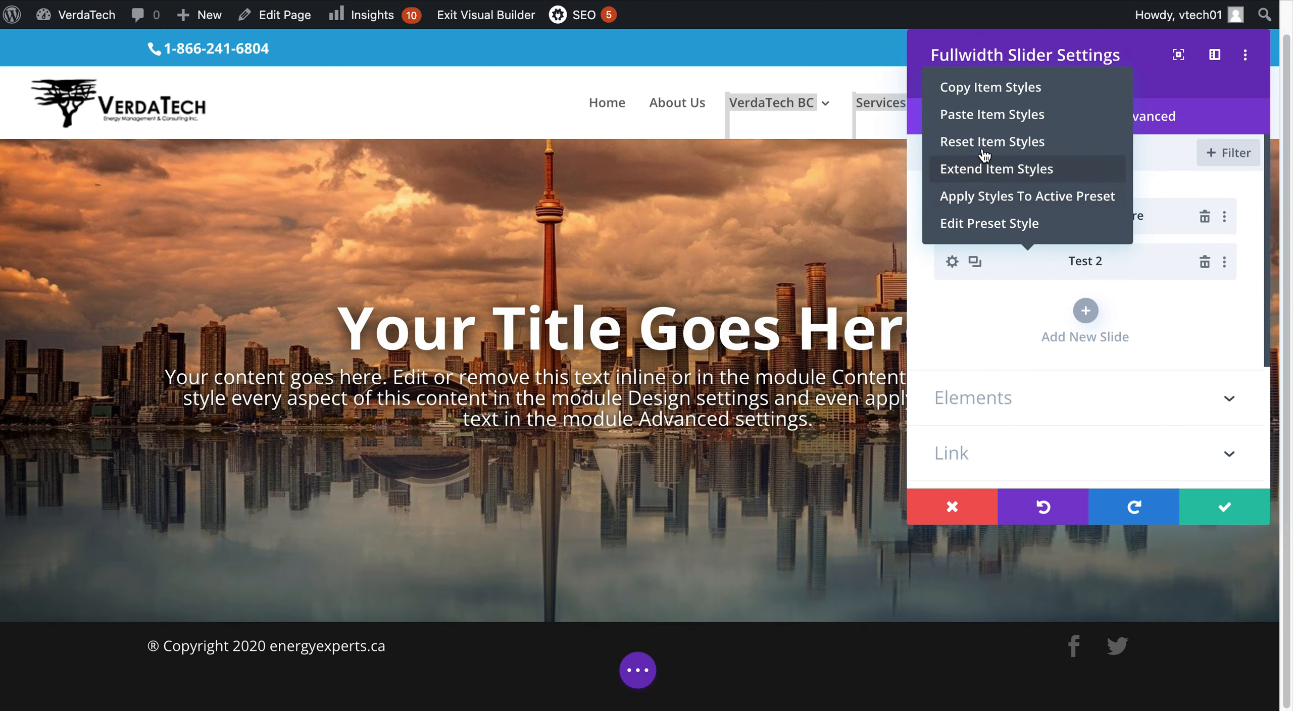
left_click(960, 117)
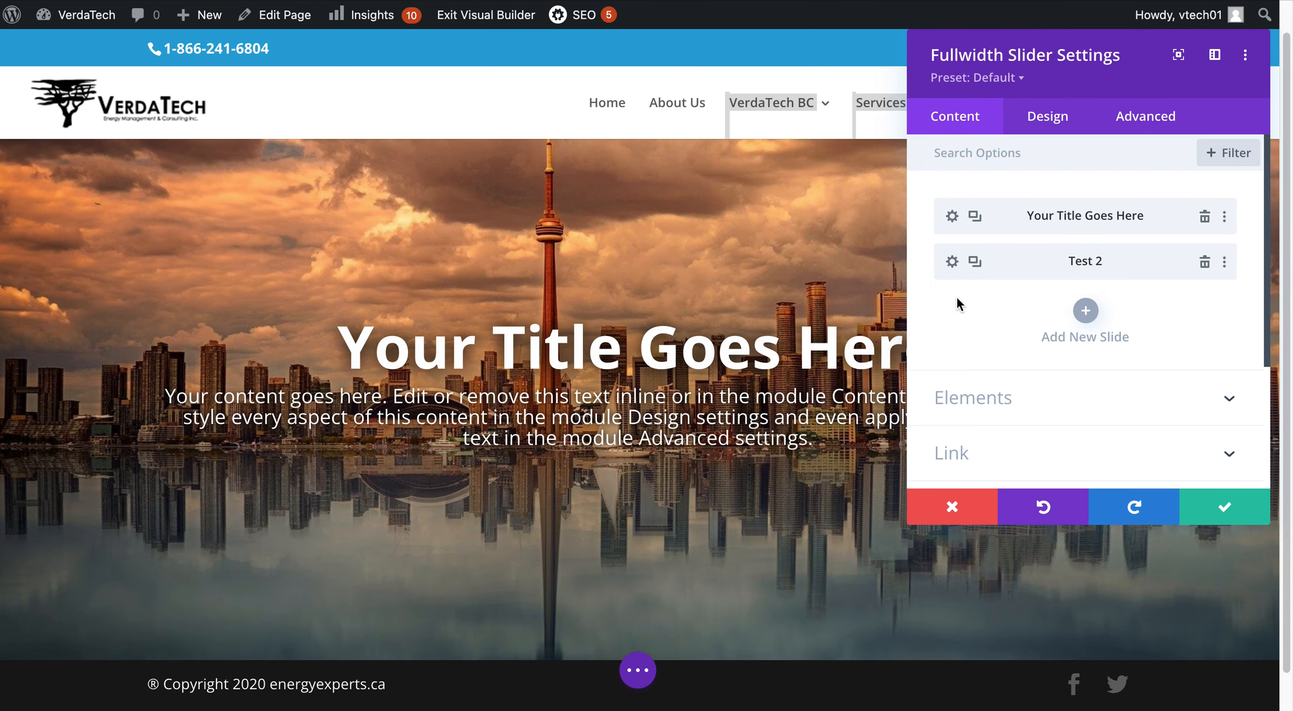
left_click(951, 260)
left_click(1003, 336)
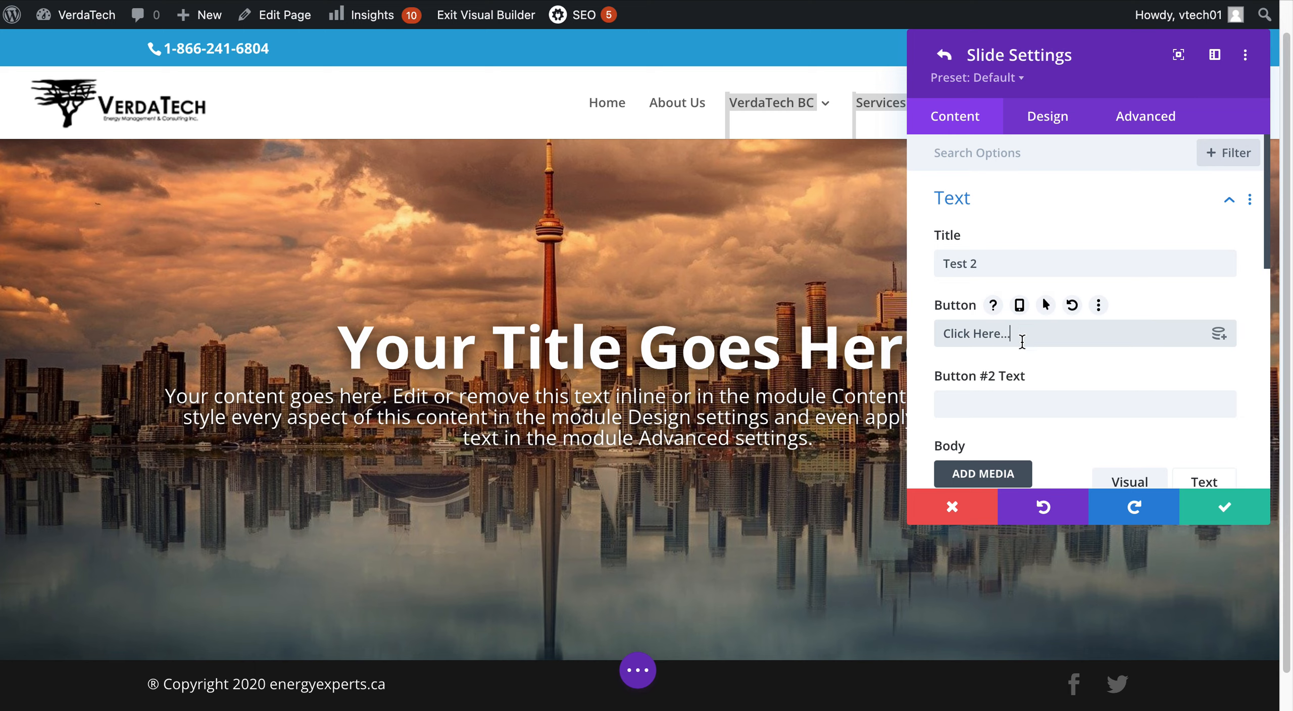
Replace the "Test 2" slide's background image with humpback-whale-gf7d12c394_1920.jpg from the media library and save the slide settings.
scroll(1031, 348, "down", 10)
left_click(1044, 326)
left_click(1119, 235)
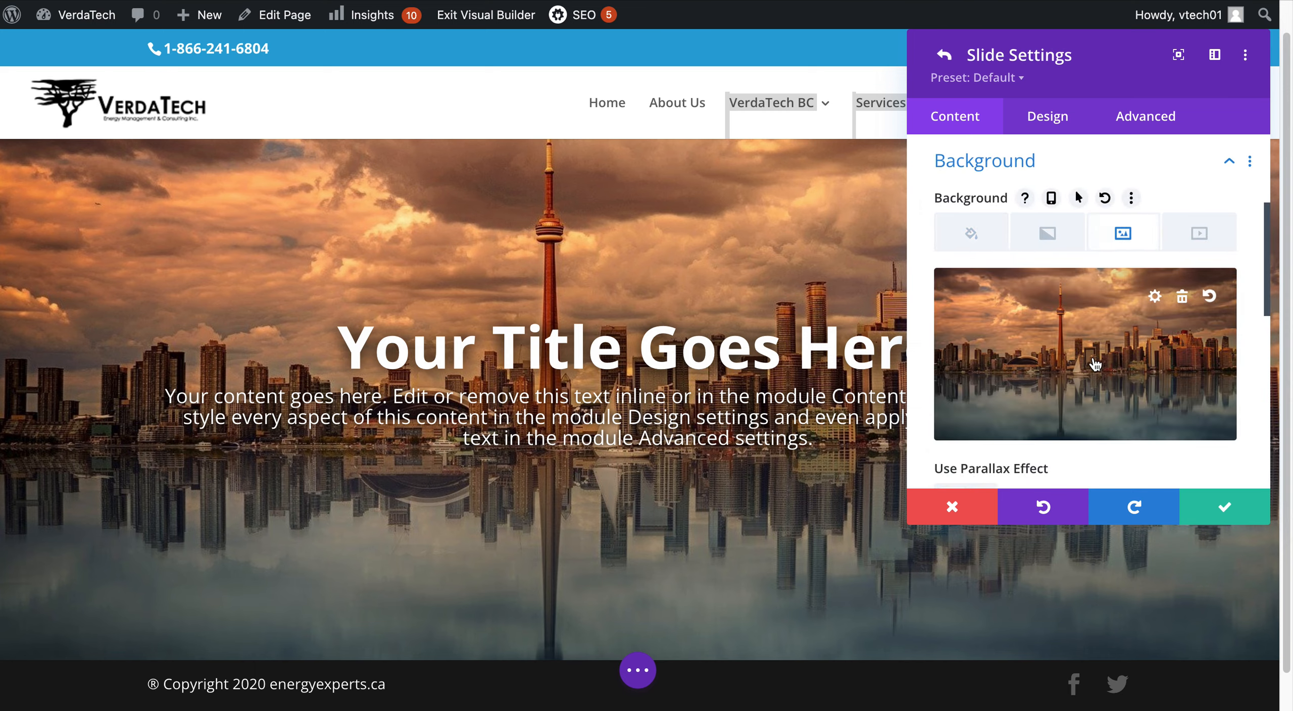
left_click(1092, 361)
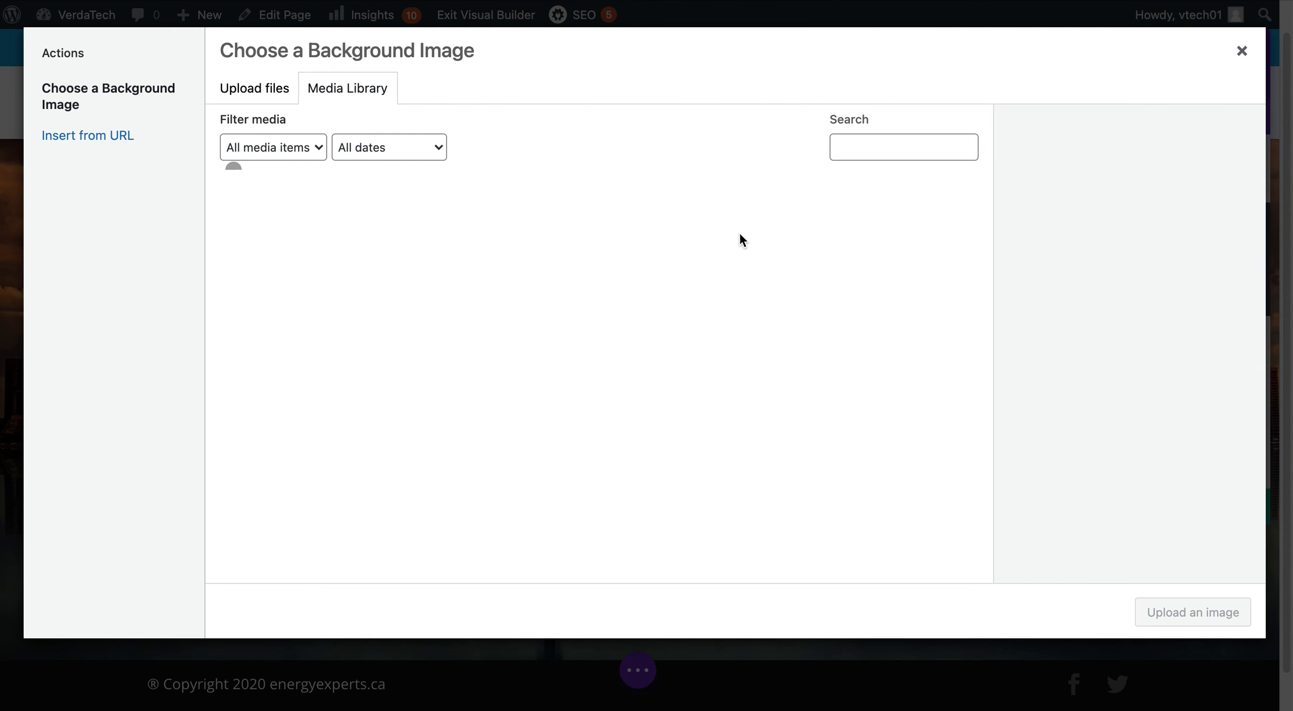
left_click(275, 203)
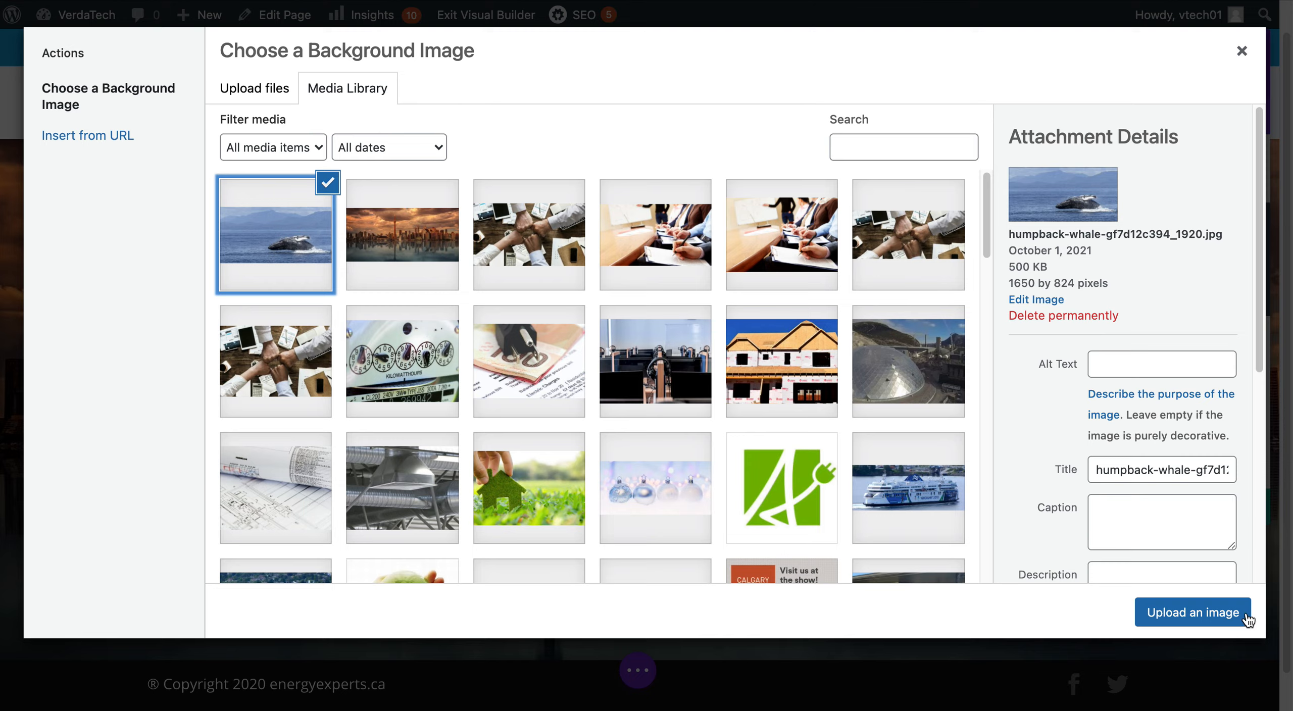
left_click(1245, 616)
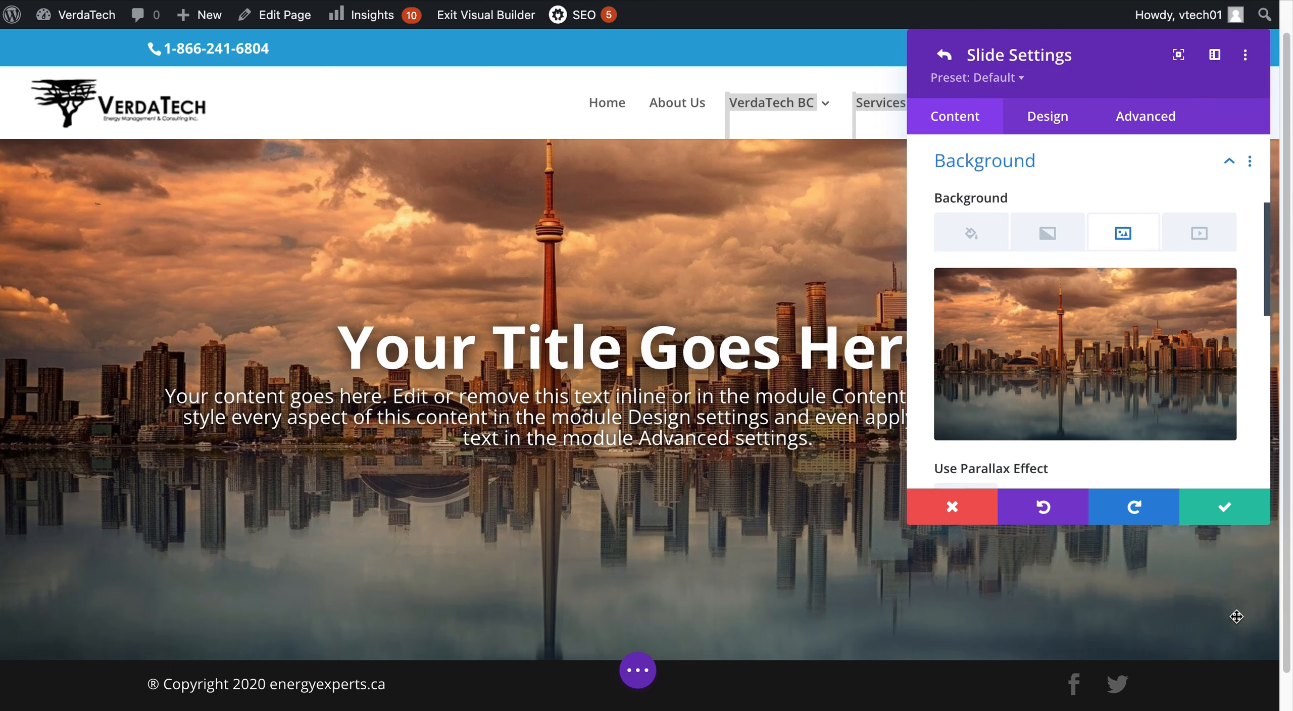
left_click(1221, 520)
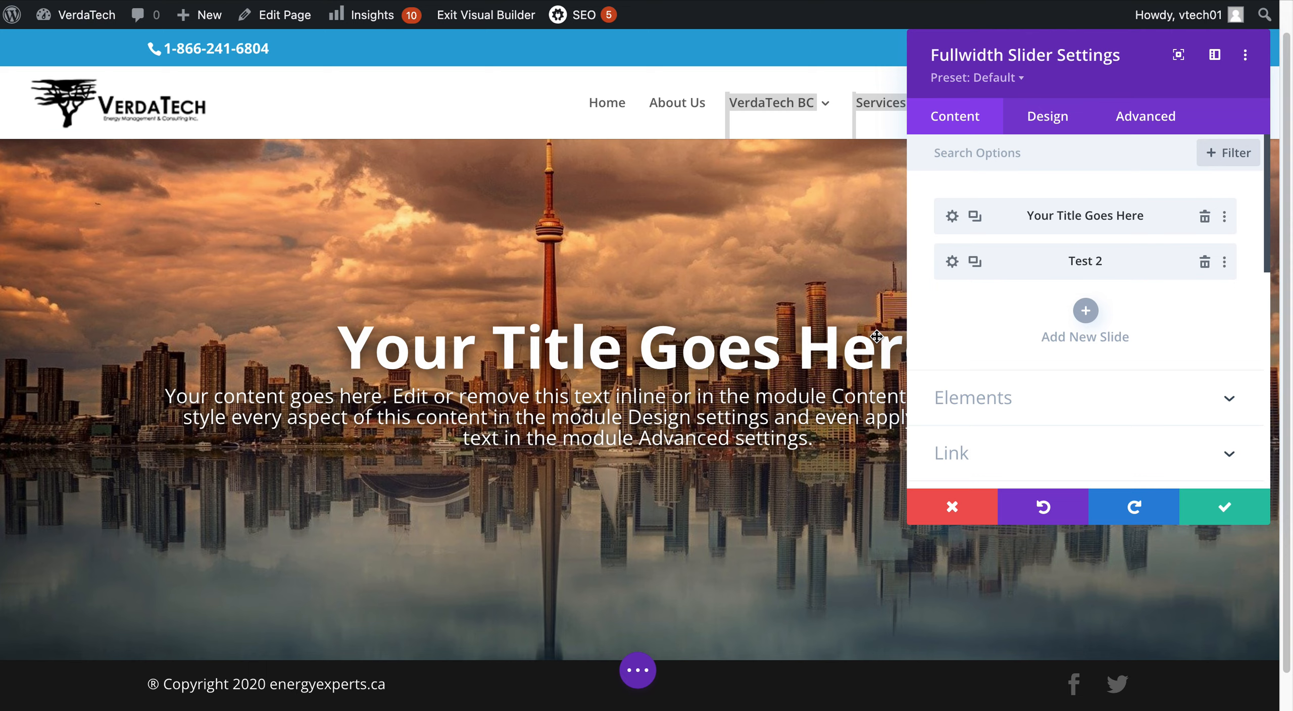
Check the slider's arrow and control display options, and turn on automatic animation for the fullwidth slider.
scroll(965, 237, "down", 1)
left_click(1027, 372)
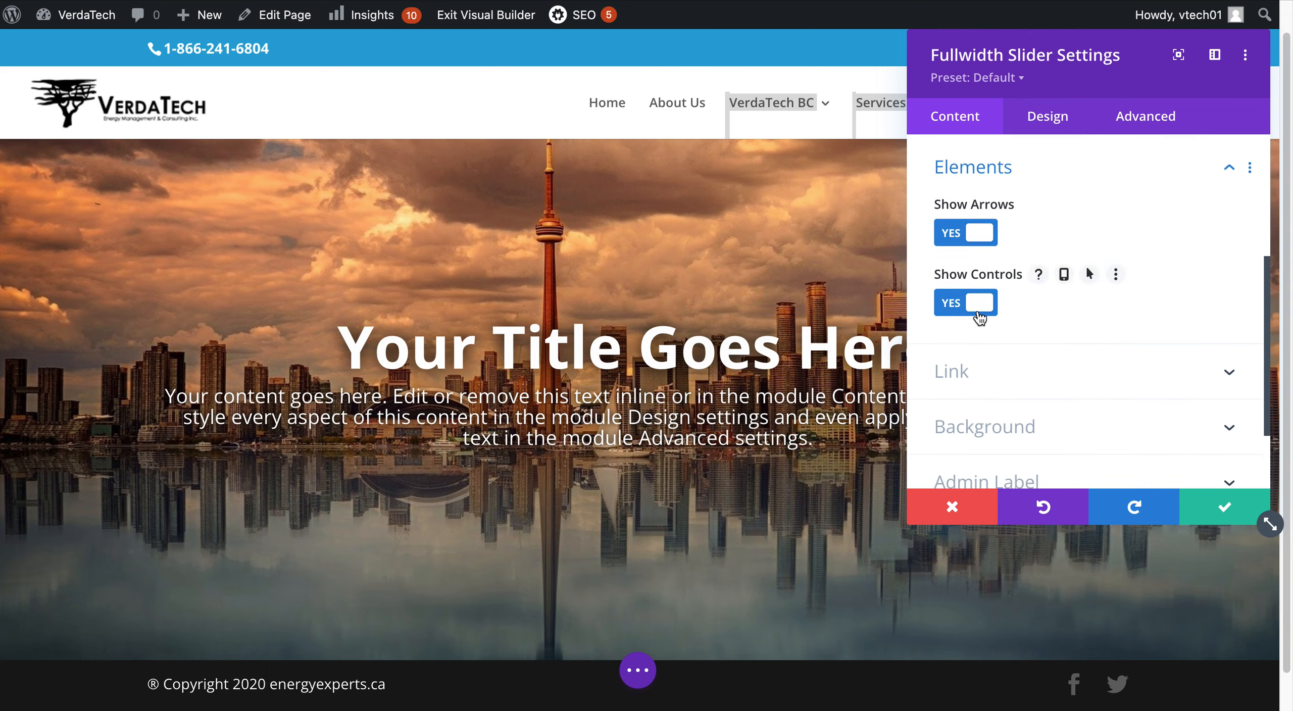
scroll(1072, 303, "down", 3)
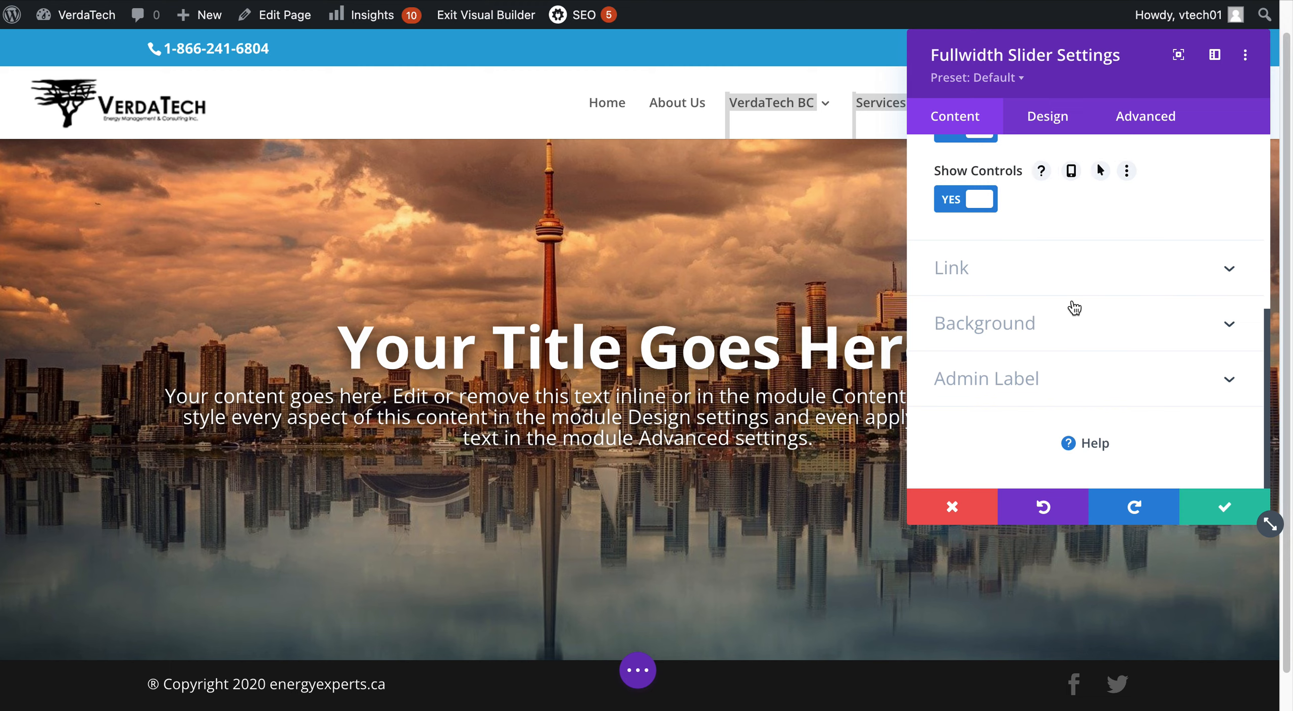
left_click(1066, 130)
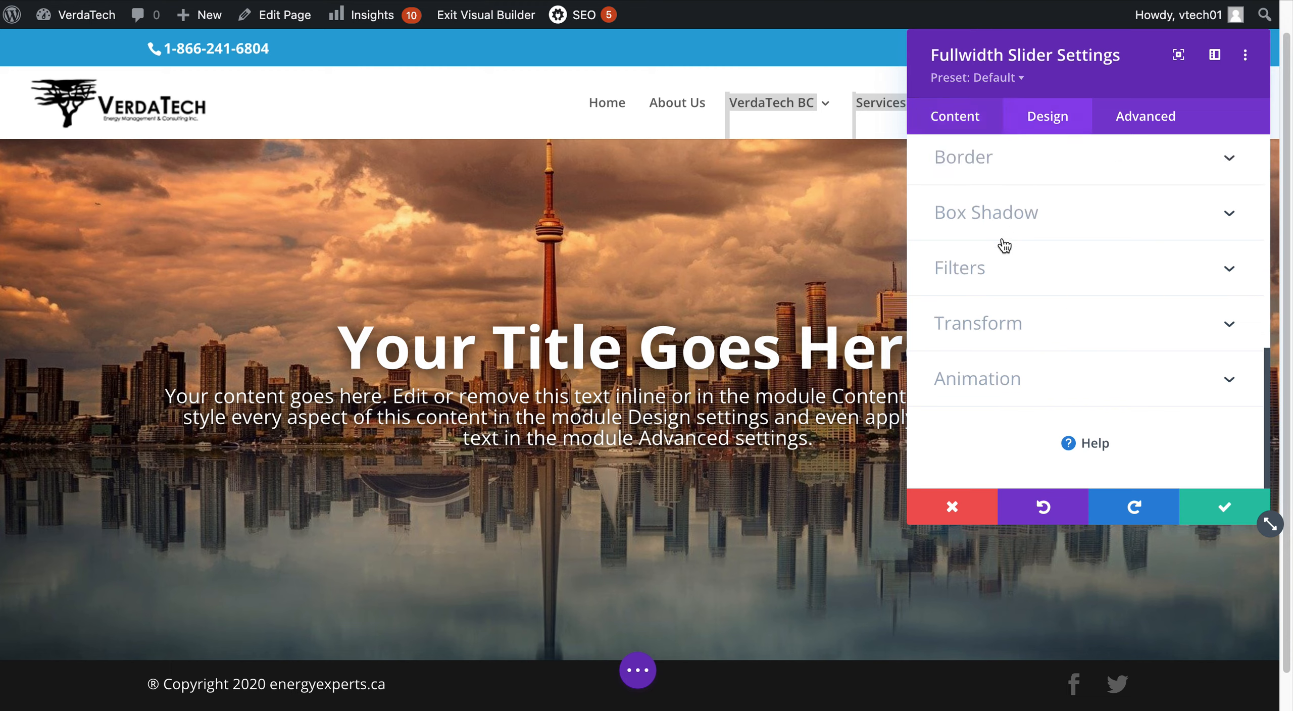
left_click(1001, 390)
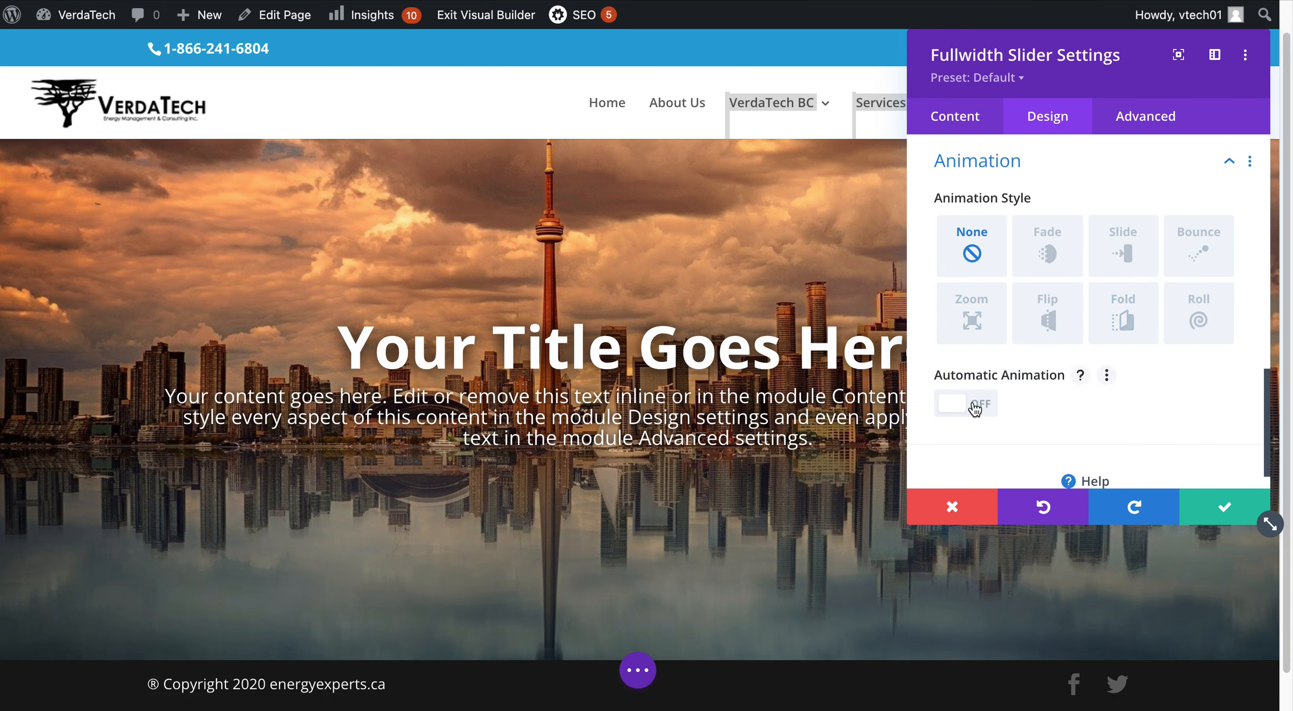
left_click(974, 408)
scroll(1005, 404, "down", 5)
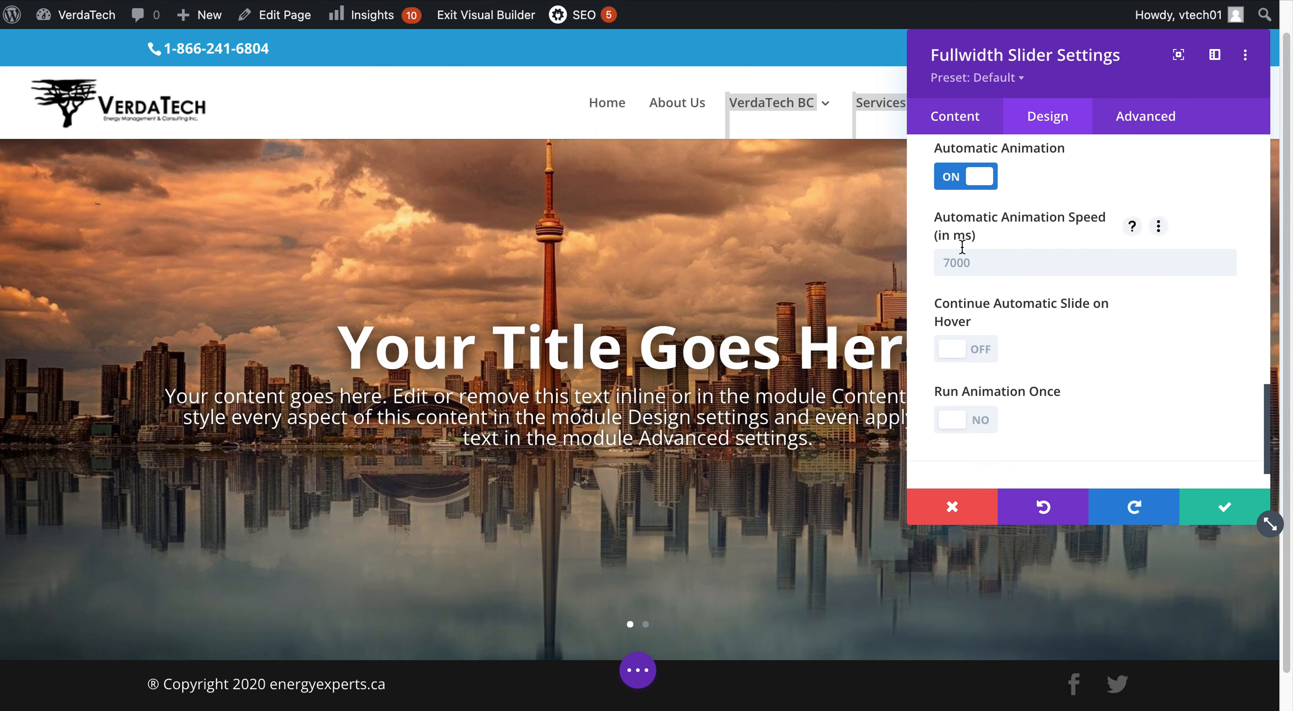
Set the automatic animation speed to 9000 ms, enable continued automatic sliding on hover, and save the slider settings.
left_click(948, 263)
type("9000")
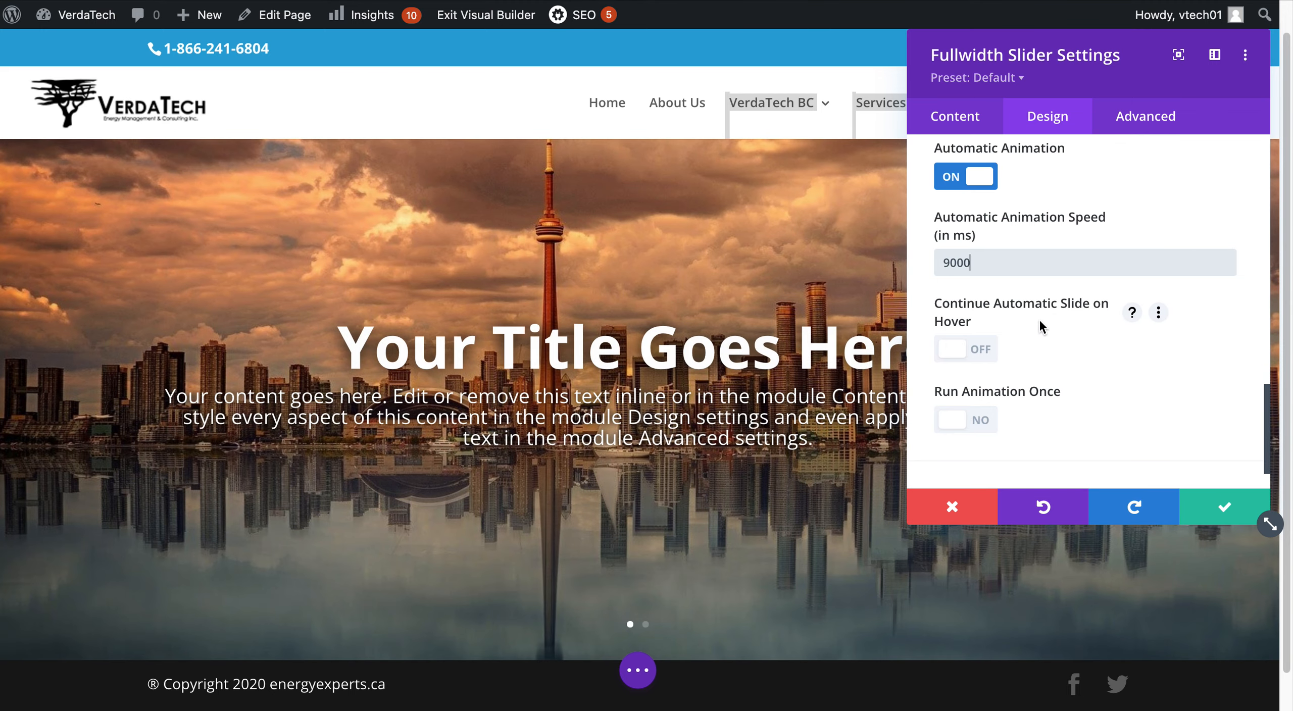
left_click(969, 354)
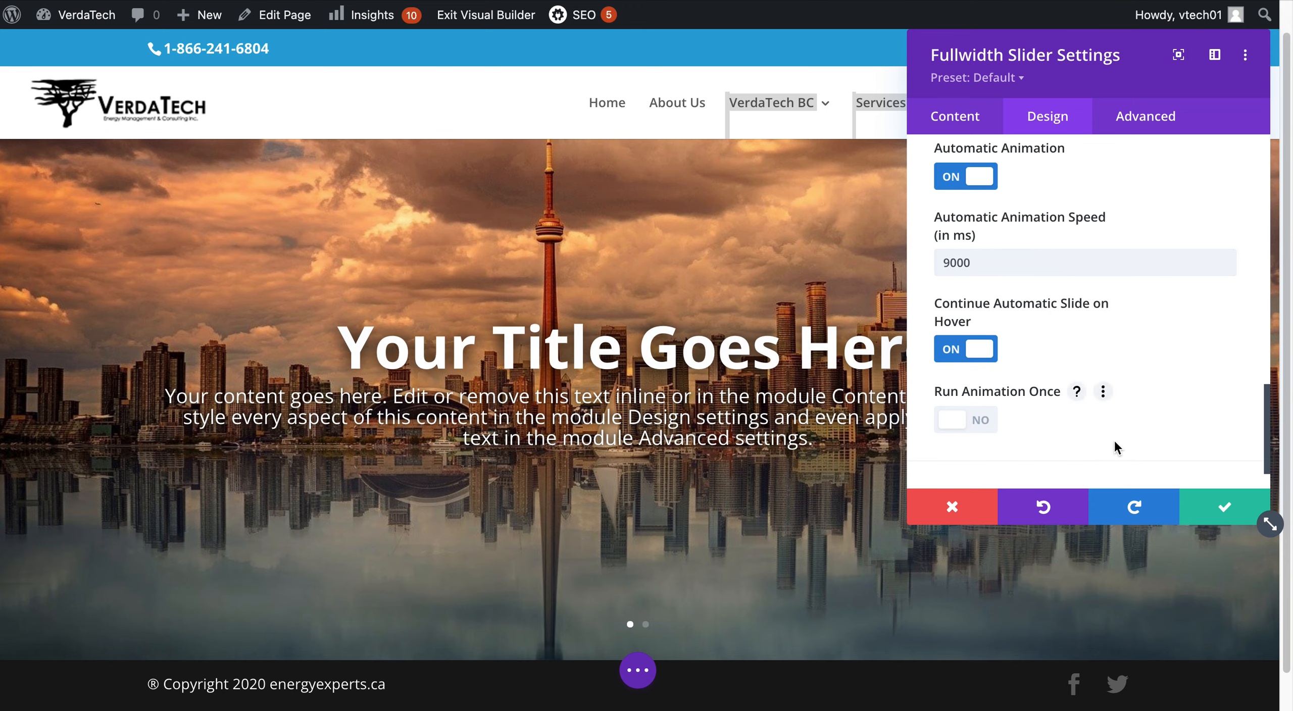
left_click(1218, 516)
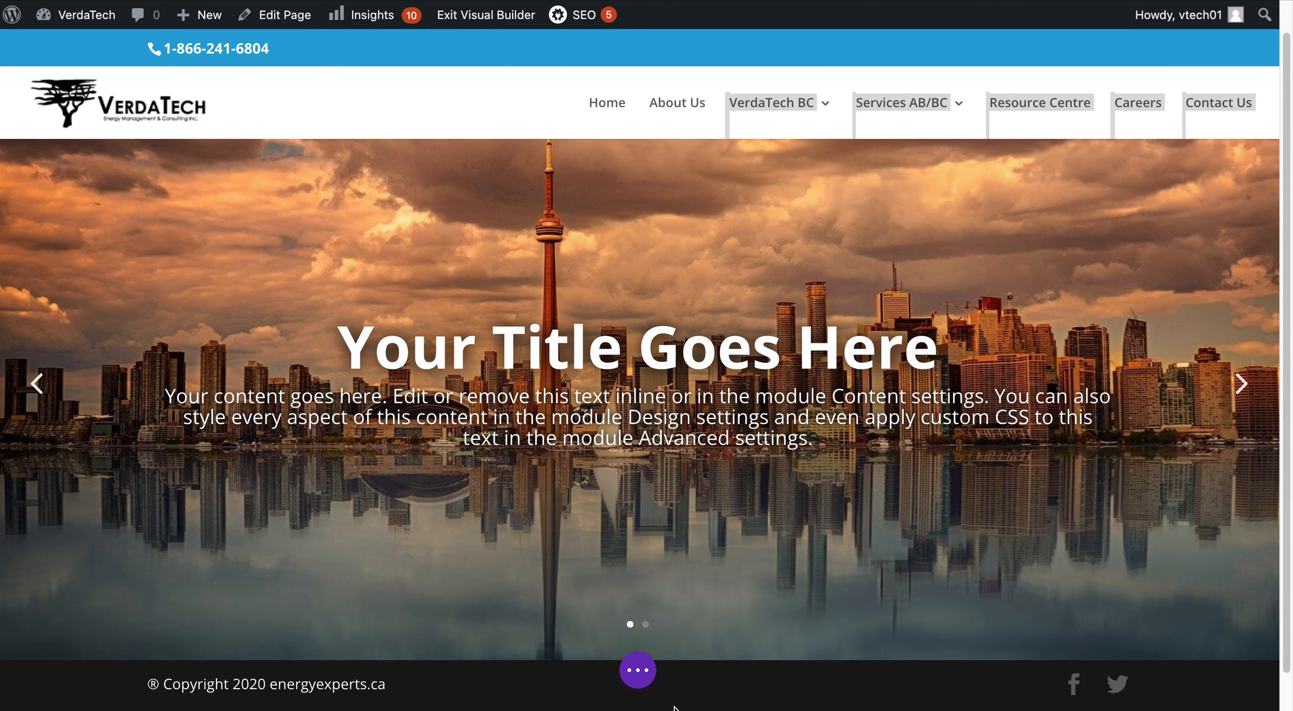
Save the page and exit the visual builder to check the finished slider on the published page.
left_click(639, 680)
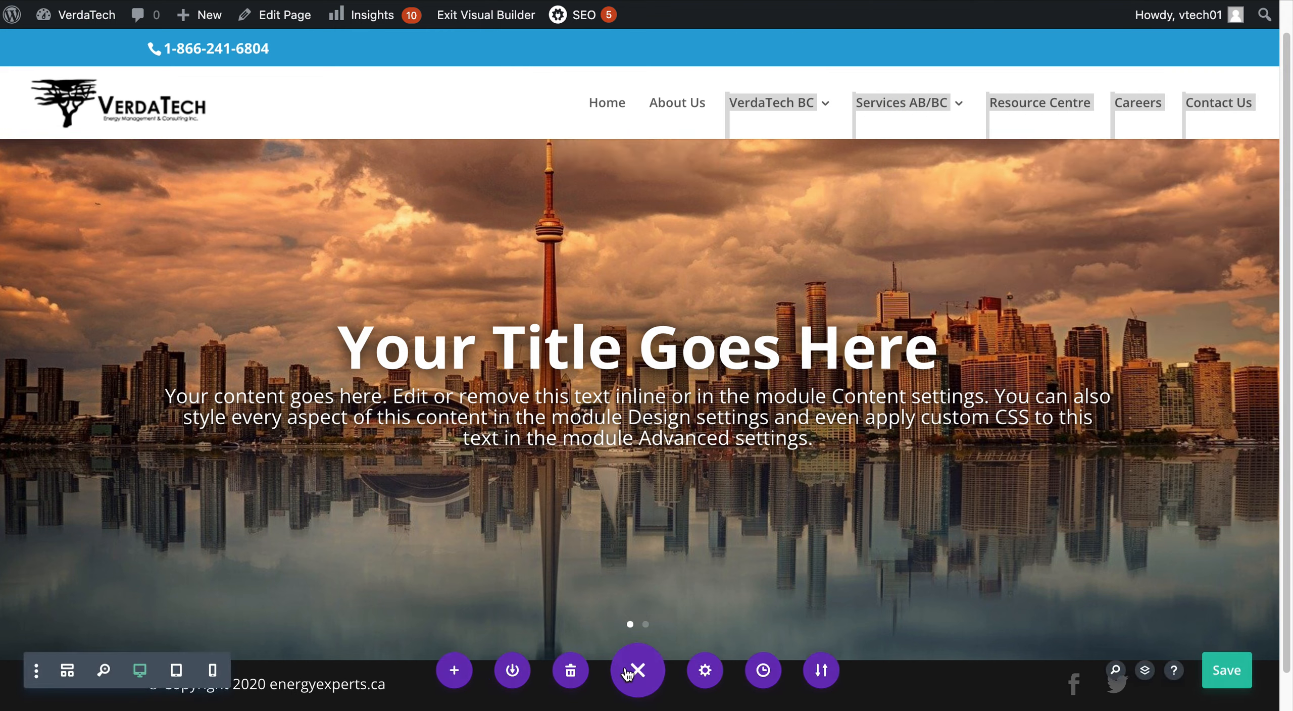
left_click(1217, 677)
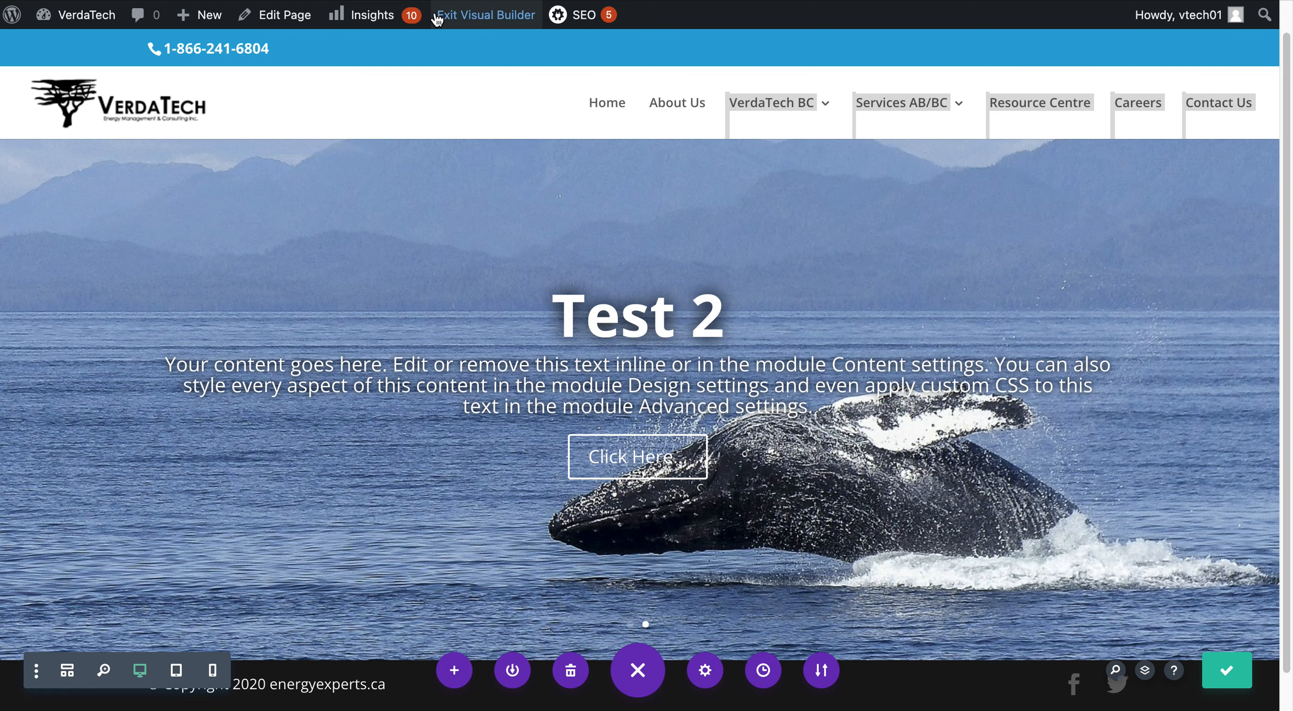
left_click(502, 18)
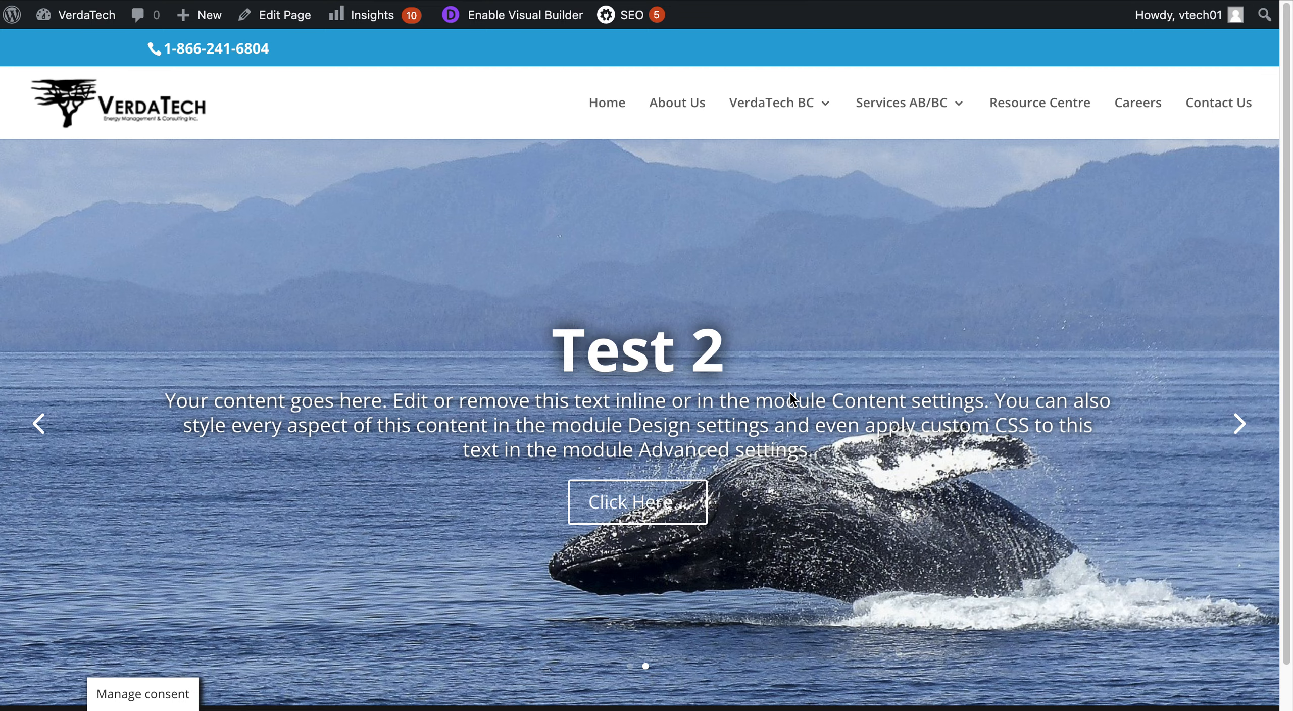
scroll(740, 379, "down", 1)
scroll(740, 379, "up", 1)
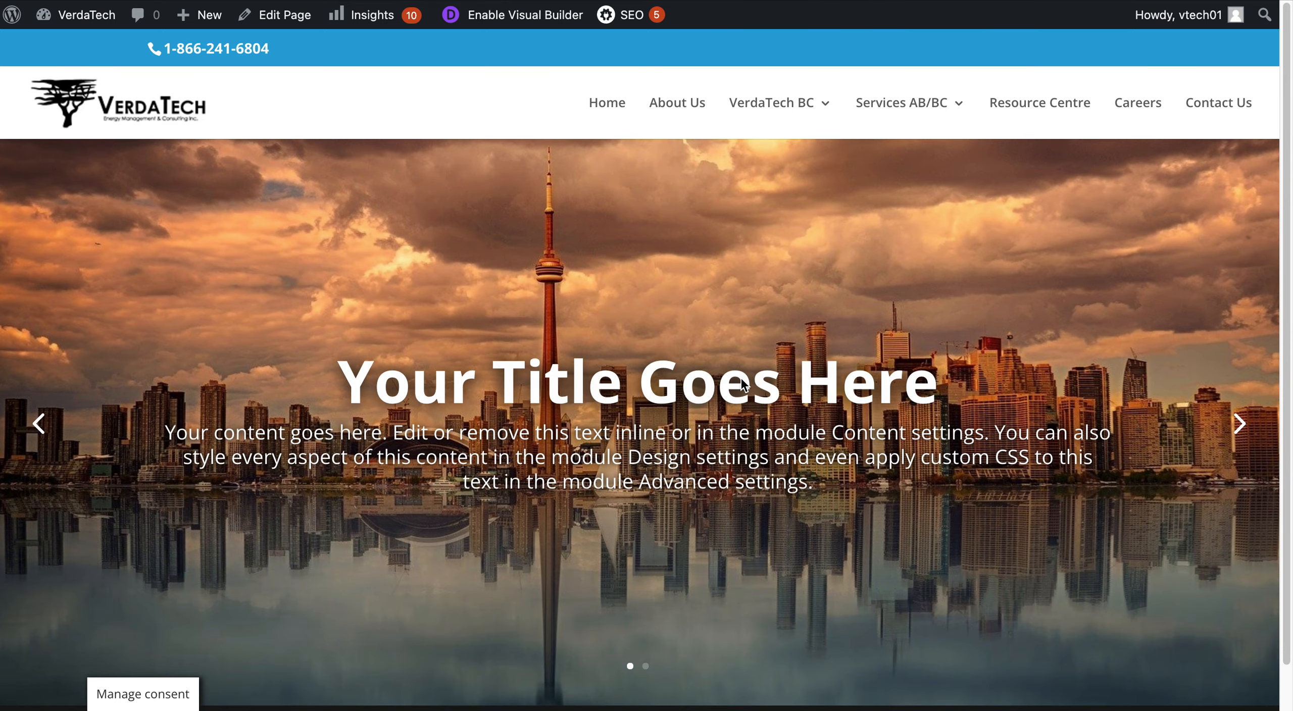
scroll(742, 443, "down", 1)
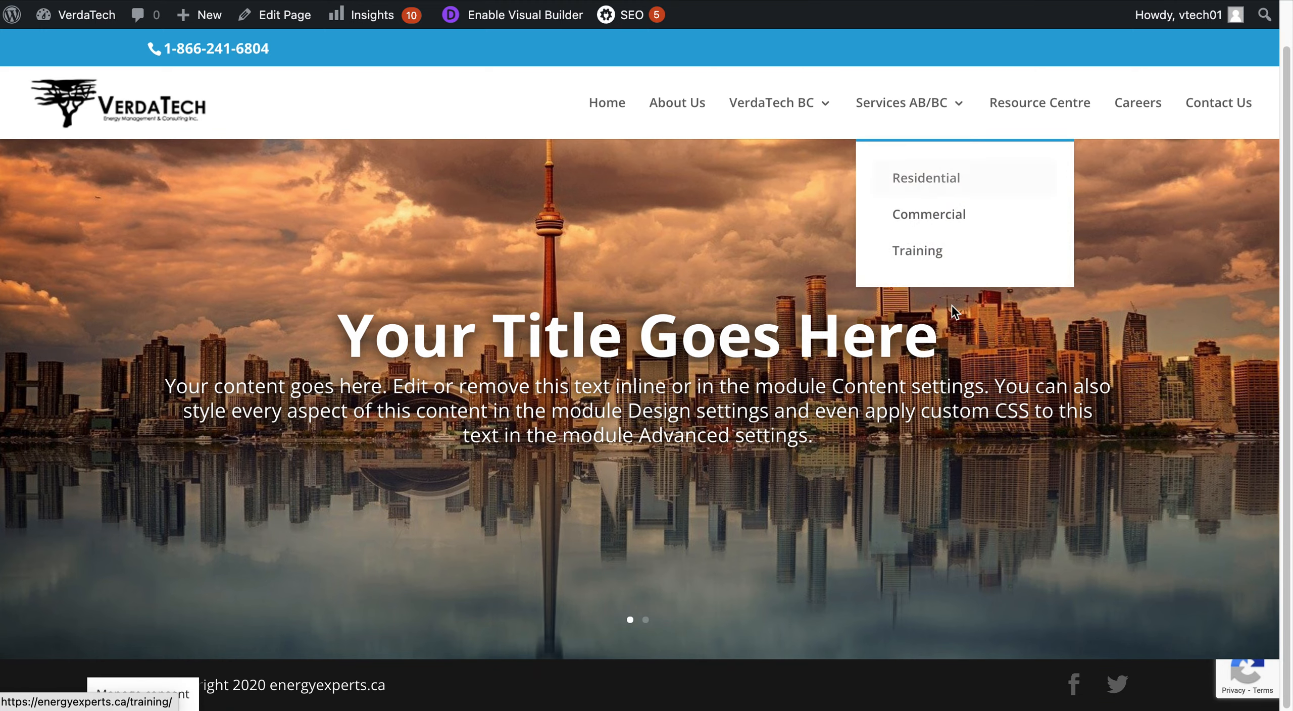